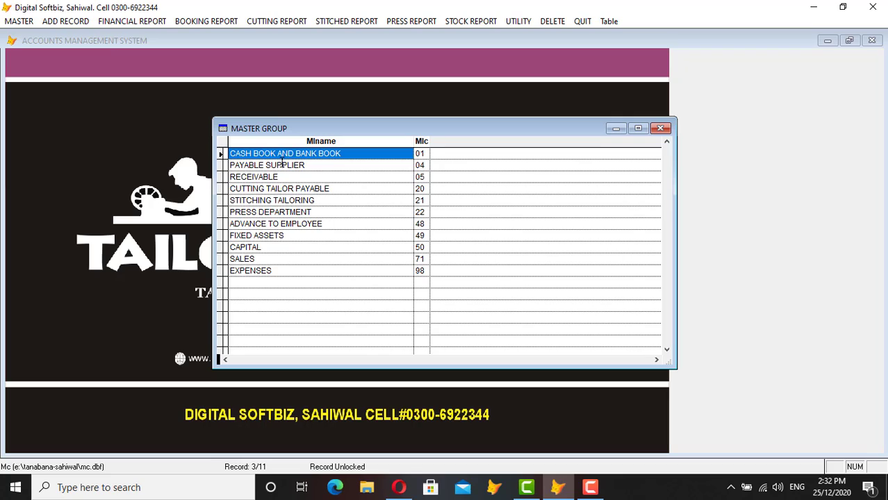
Examine the names and codes of the cash and bank book, payable supplier and receivable groups in the master group list
left_click(276, 154)
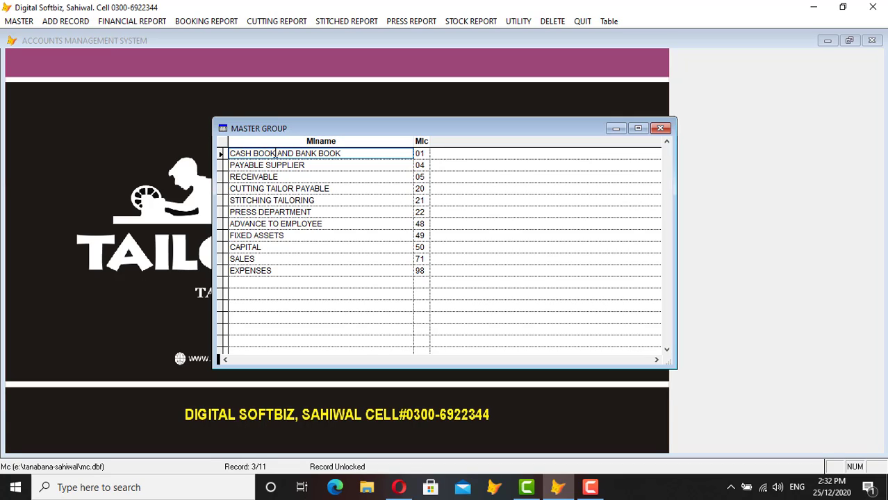
left_click(426, 155)
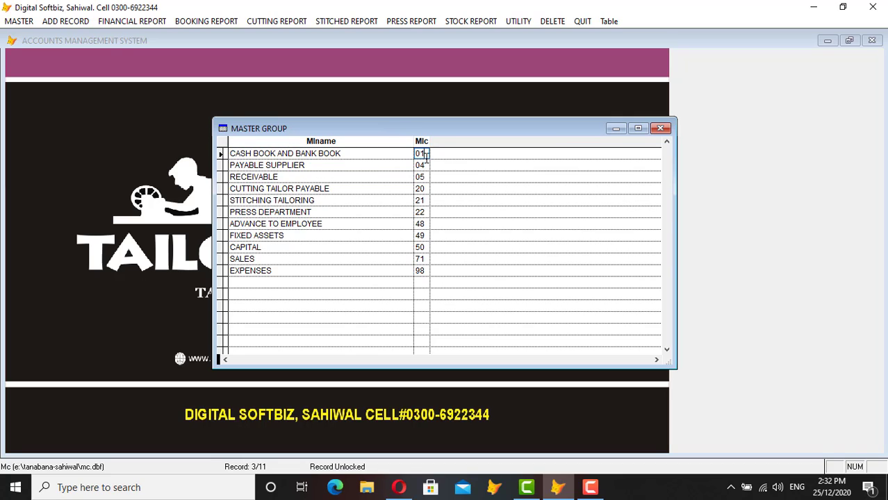
left_click(351, 153)
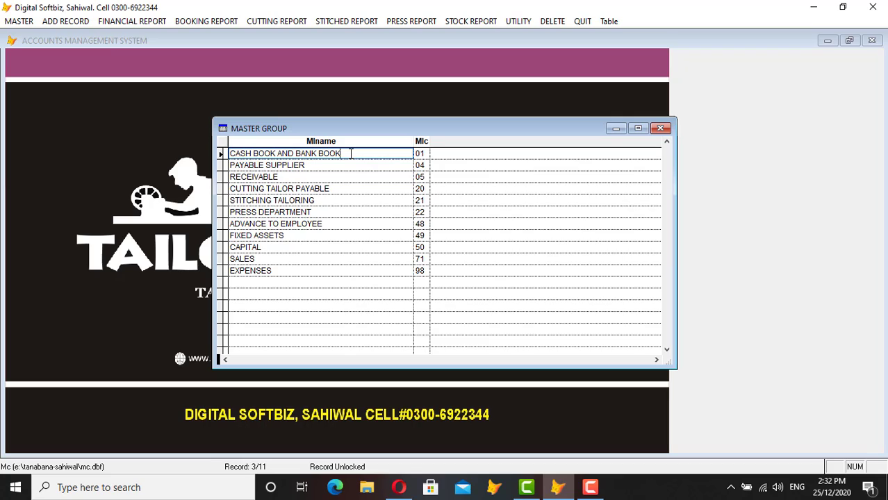
left_click(404, 147)
left_click(317, 165)
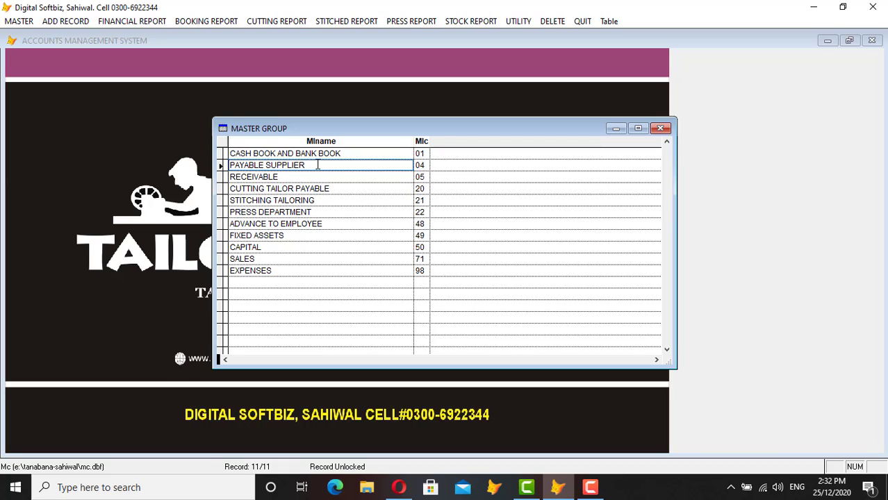
left_click(424, 165)
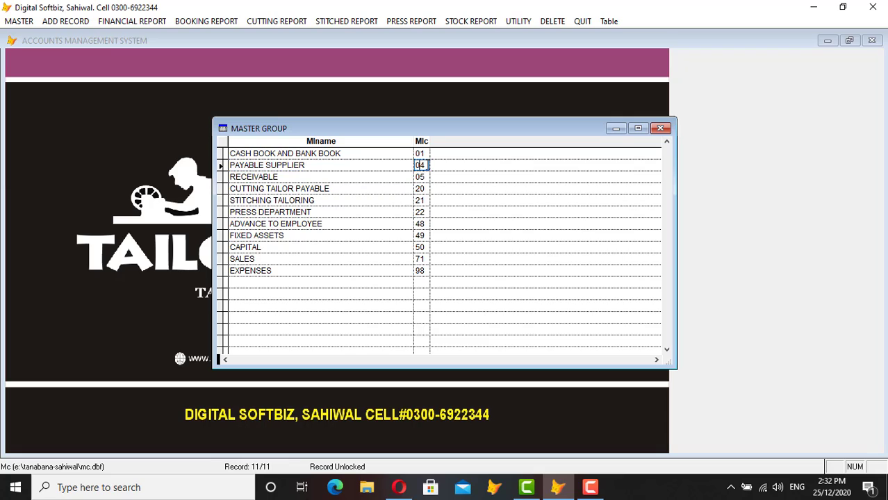
left_click(334, 177)
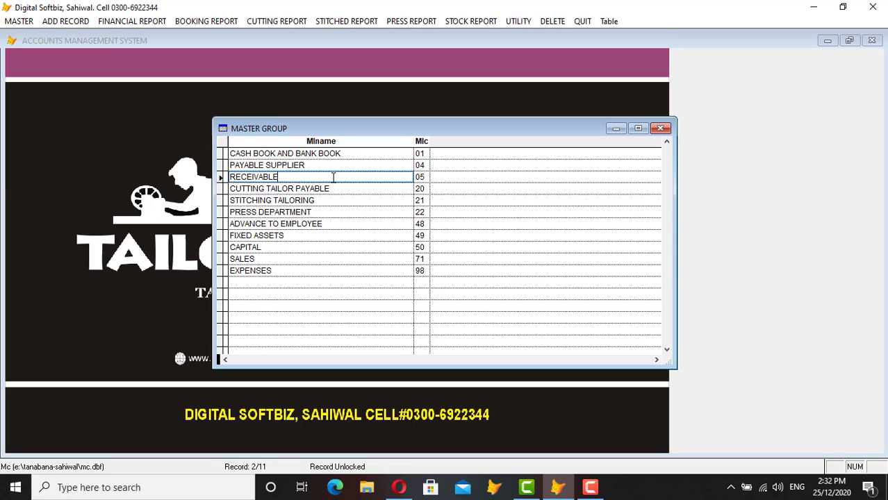
left_click(423, 177)
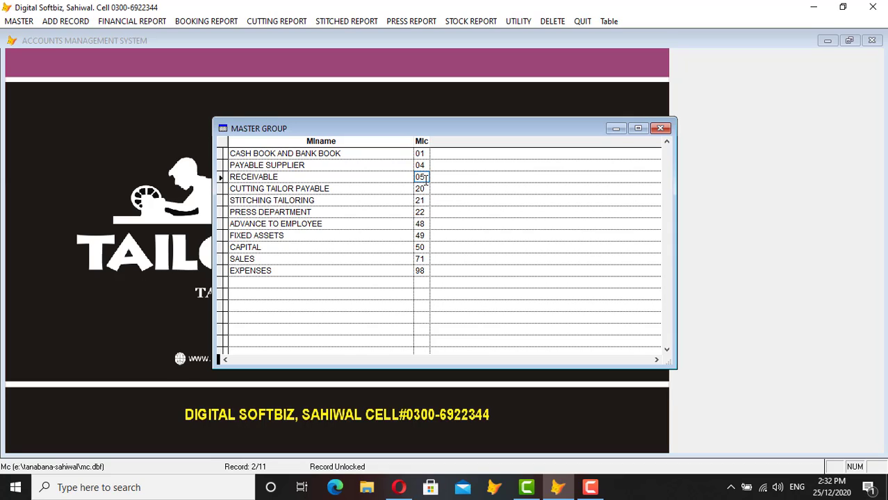
Review the remaining master groups from cutting tailor payable to expenses and return to the main screen
left_click(342, 189)
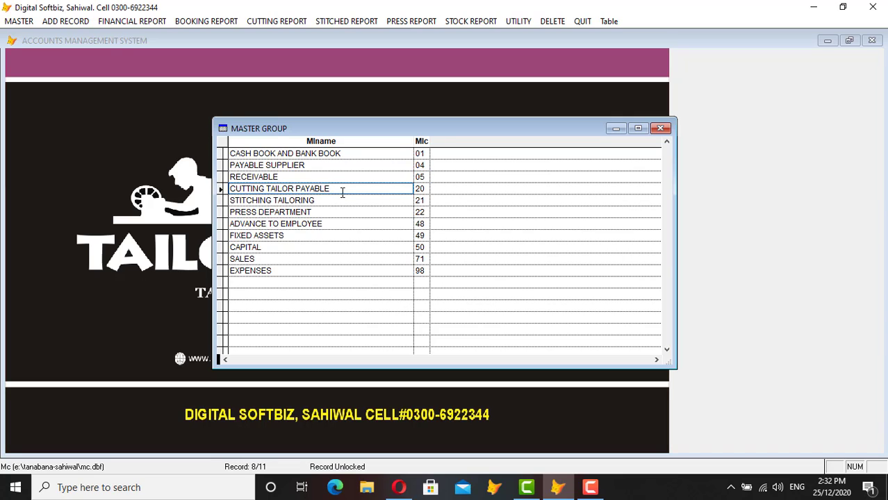
left_click(327, 202)
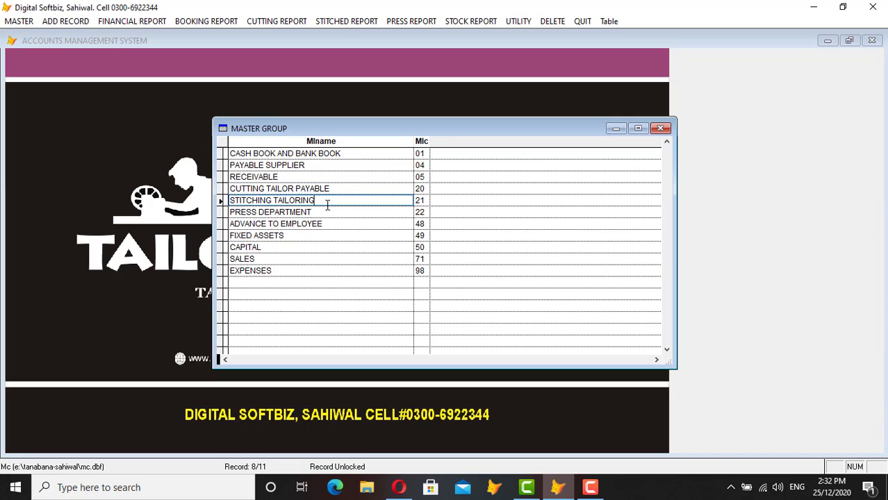
left_click(324, 215)
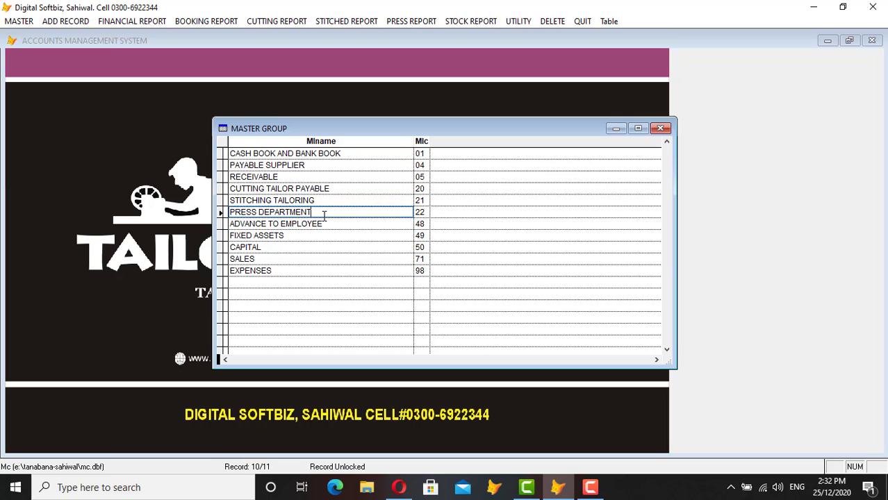
left_click(350, 188)
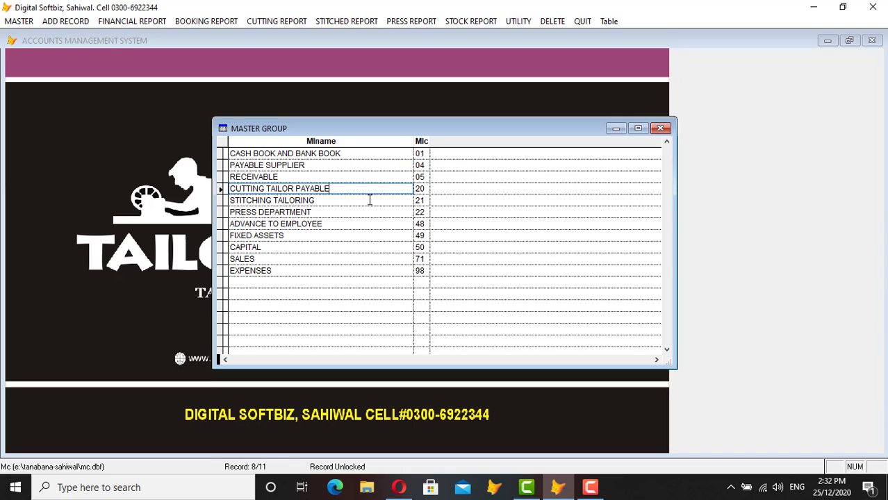
left_click(370, 200)
left_click(360, 214)
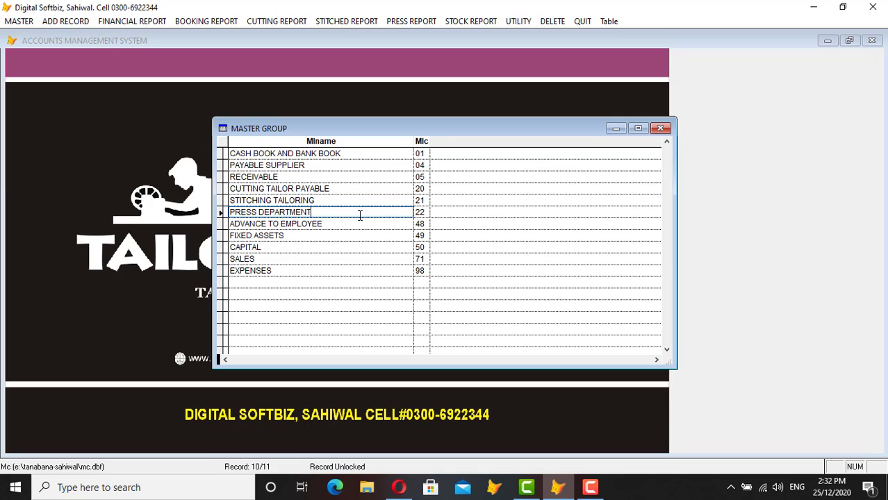
left_click(367, 246)
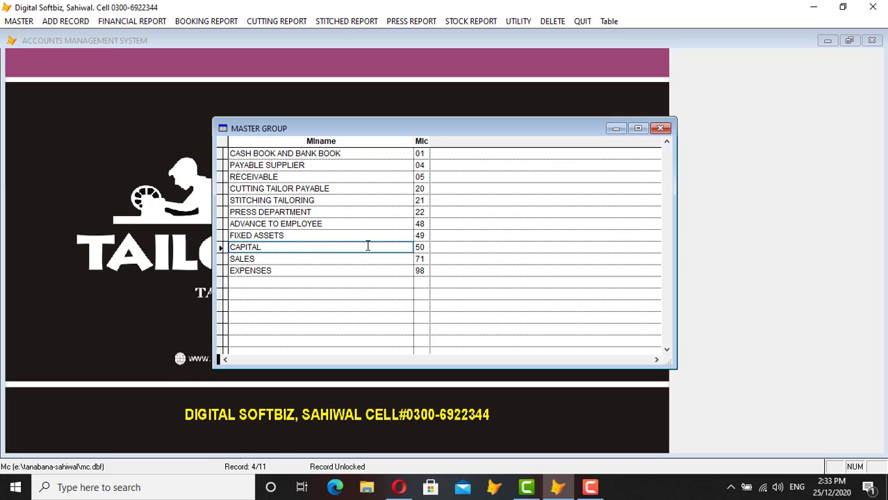
left_click(373, 257)
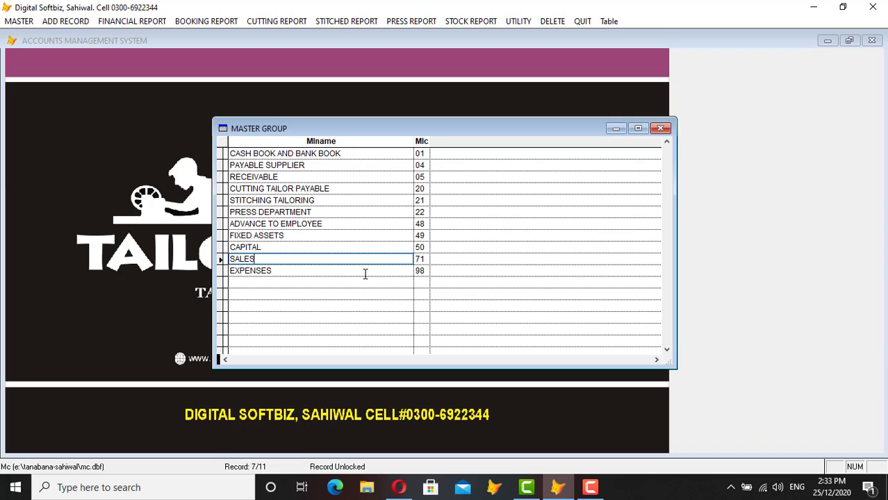
left_click(365, 274)
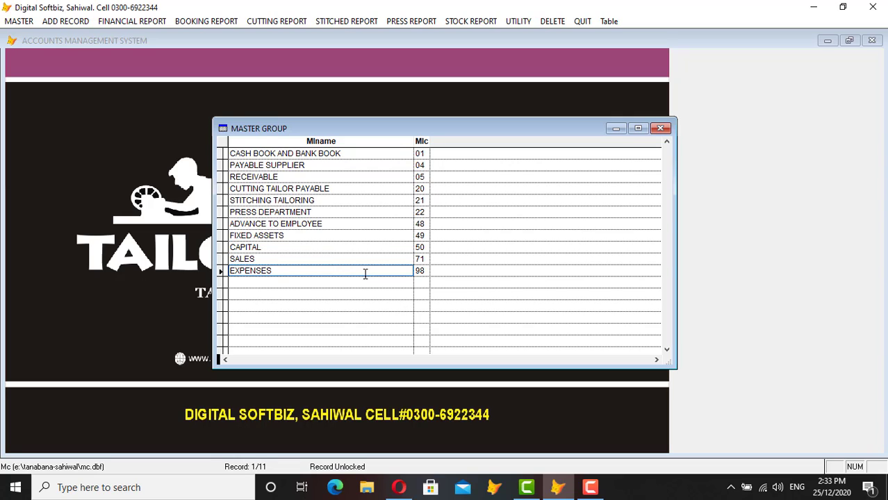
key("Escape")
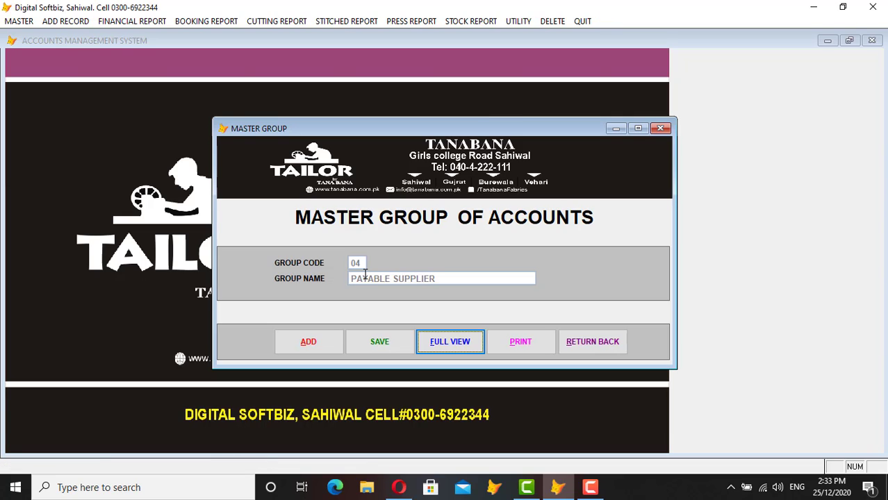
left_click(580, 341)
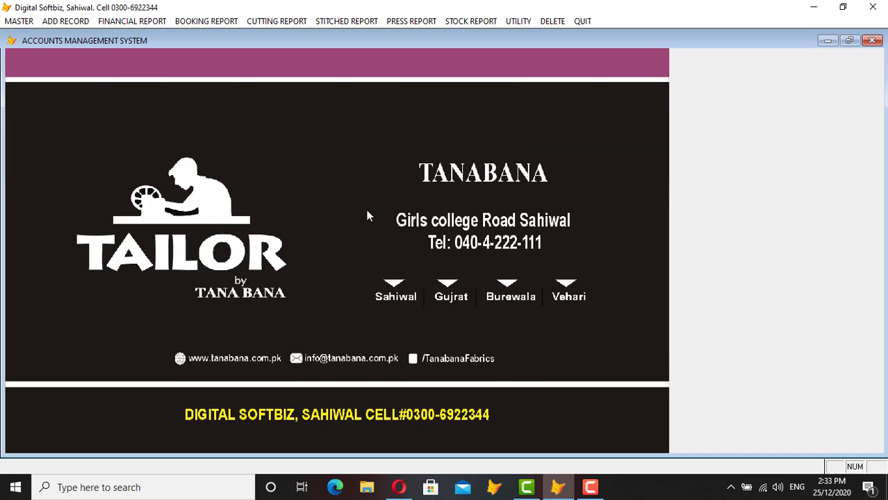
Open the full view of the master title of accounts
left_click(18, 20)
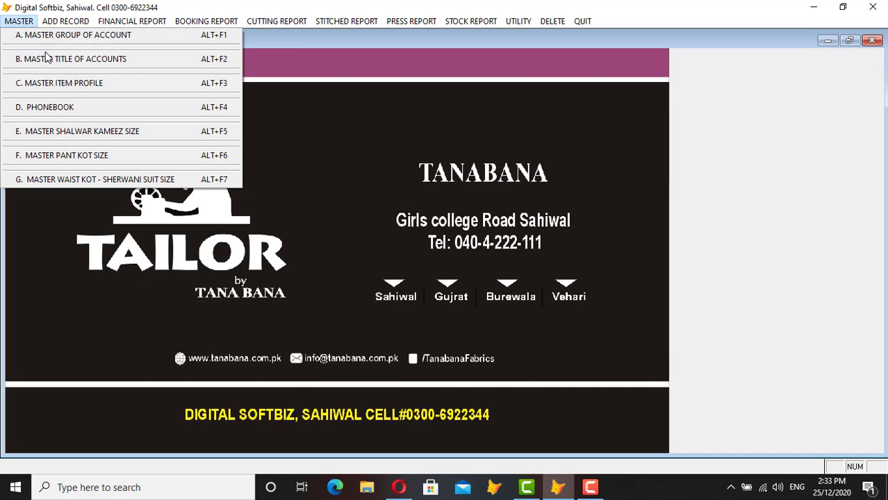
left_click(52, 61)
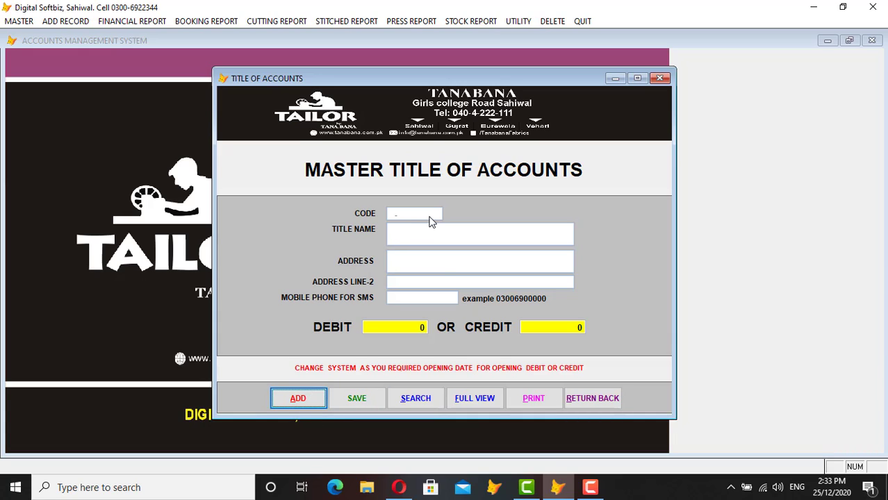
left_click(474, 399)
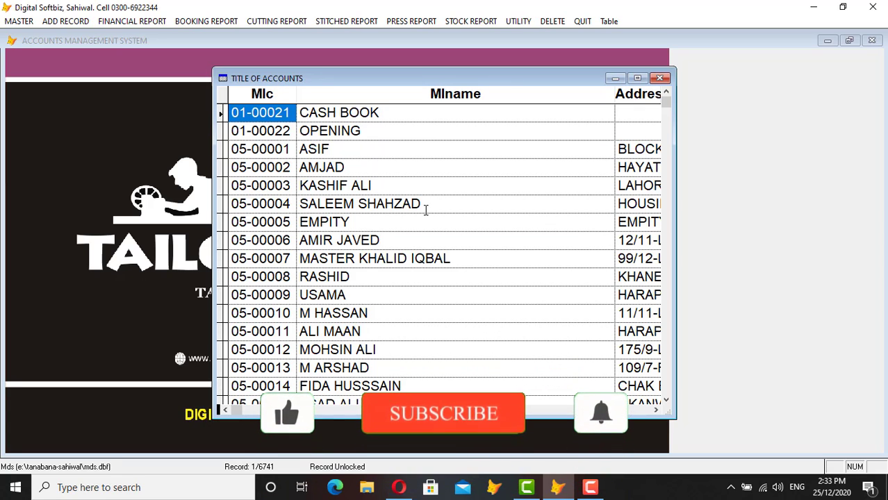
Examine how the group code prefixes the cash book, opening and first receivable account codes
left_click(368, 113)
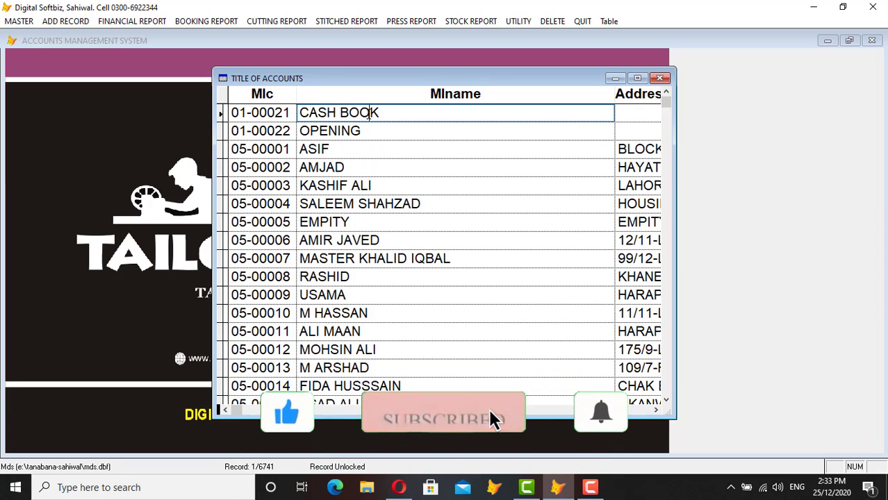
left_click(239, 113)
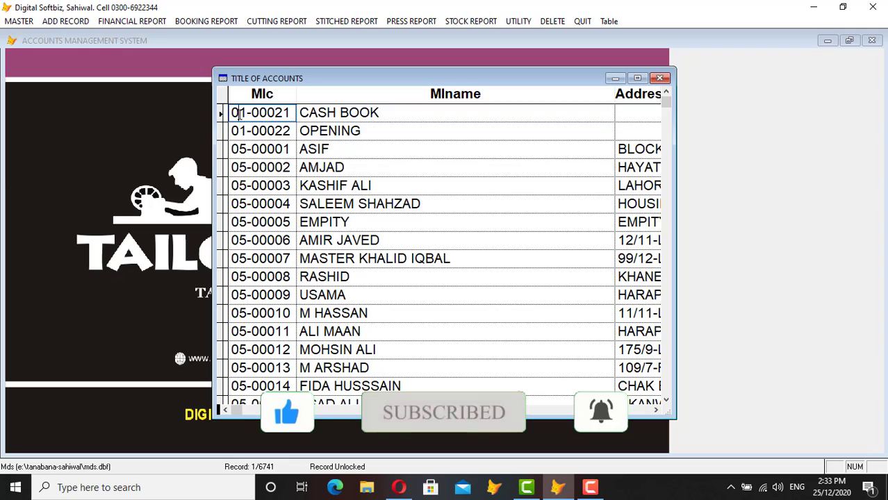
left_click(323, 132)
left_click(236, 131)
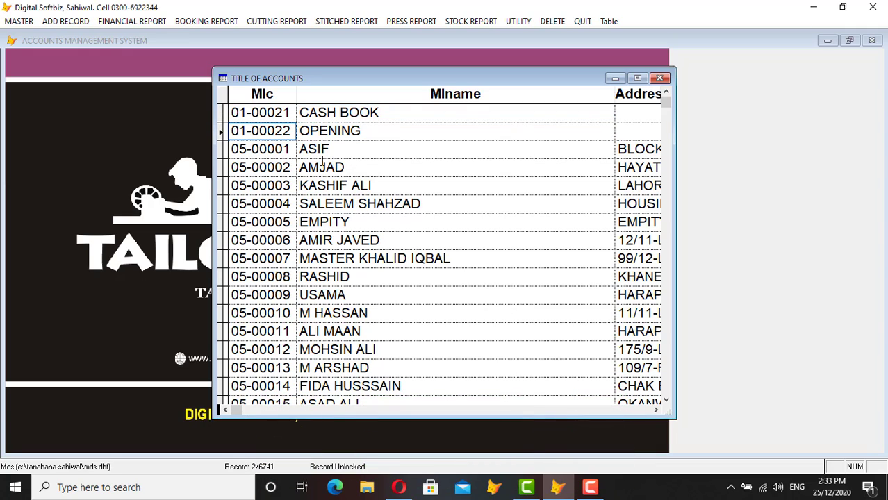
left_click(239, 150)
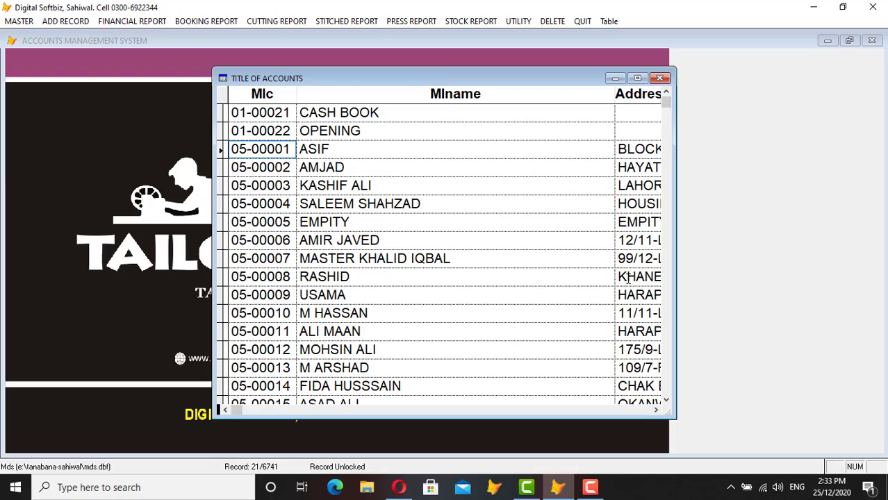
Find the last receivable account with prefix 05 and examine its code and name
left_click_drag(665, 400, 665, 401)
left_click_drag(669, 139, 667, 344)
left_click_drag(666, 402, 669, 406)
left_click_drag(666, 95, 666, 95)
left_click(265, 150)
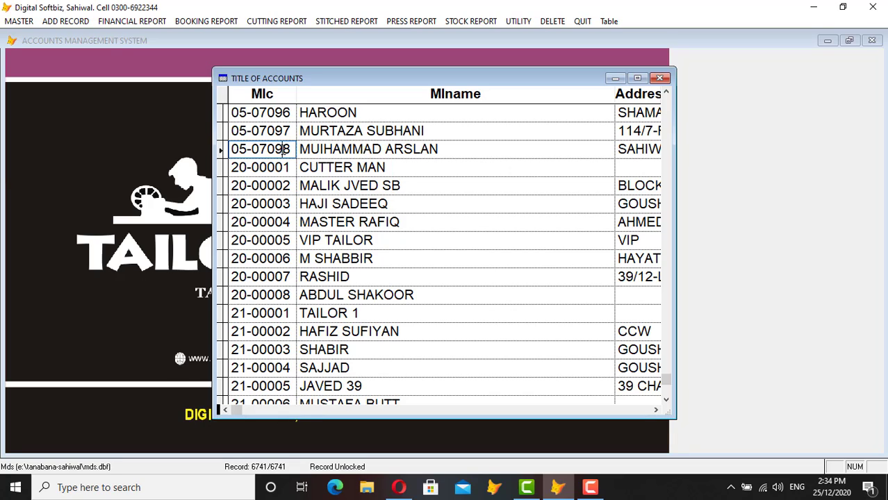
left_click(353, 148)
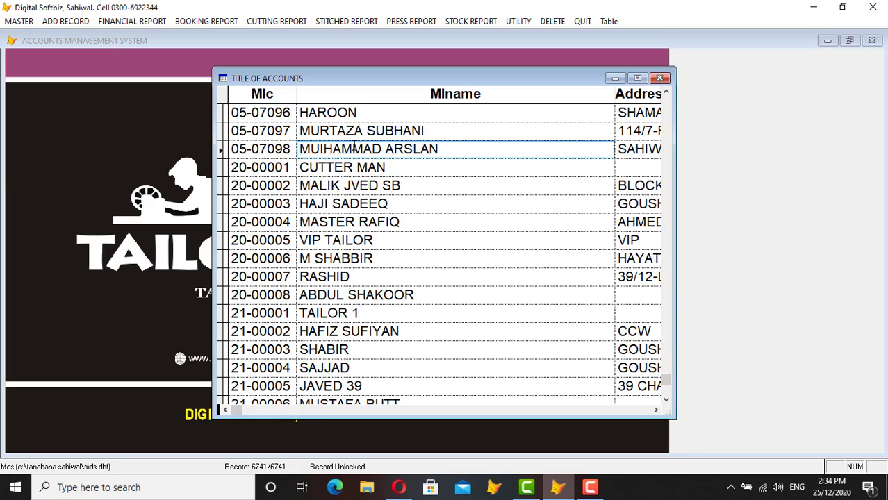
left_click(267, 151)
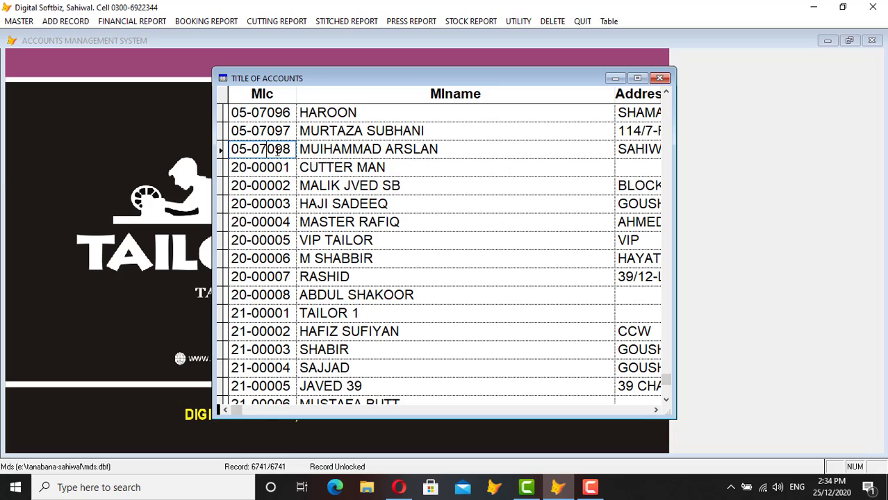
left_click(282, 150)
Examine the cutting tailor accounts under prefix 20 and the first stitching tailor accounts under prefix 21
left_click(242, 167)
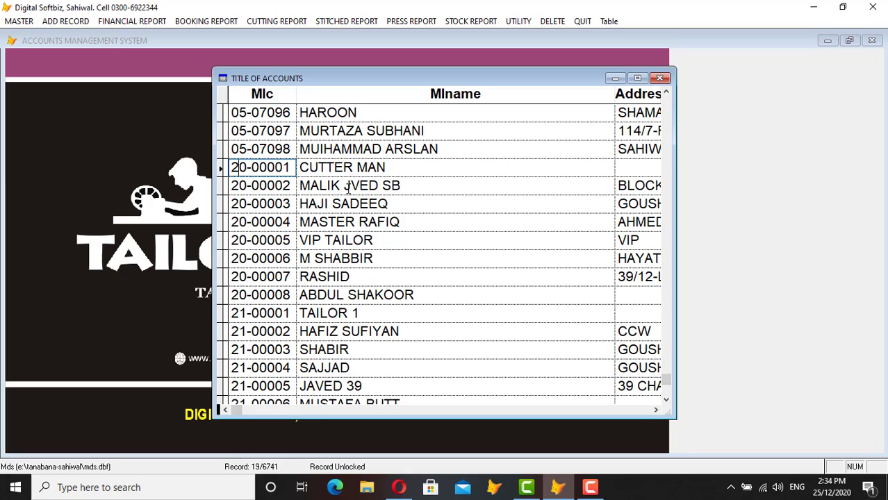
left_click(318, 204)
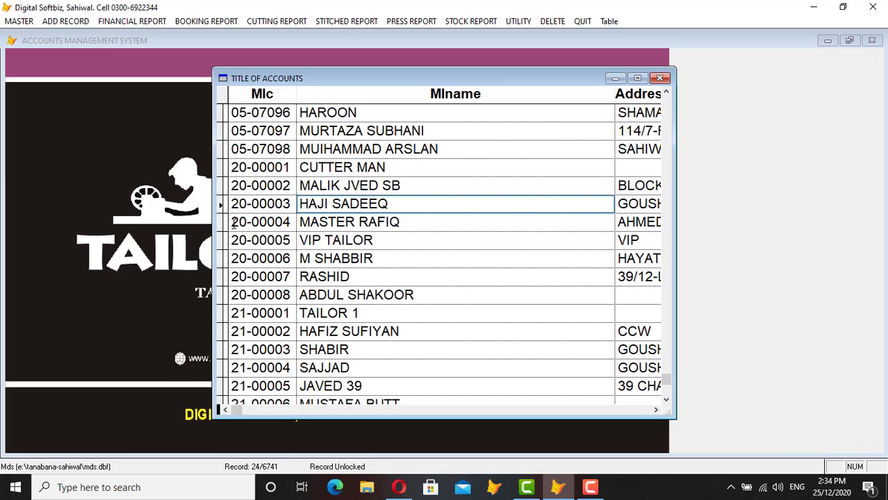
left_click(240, 316)
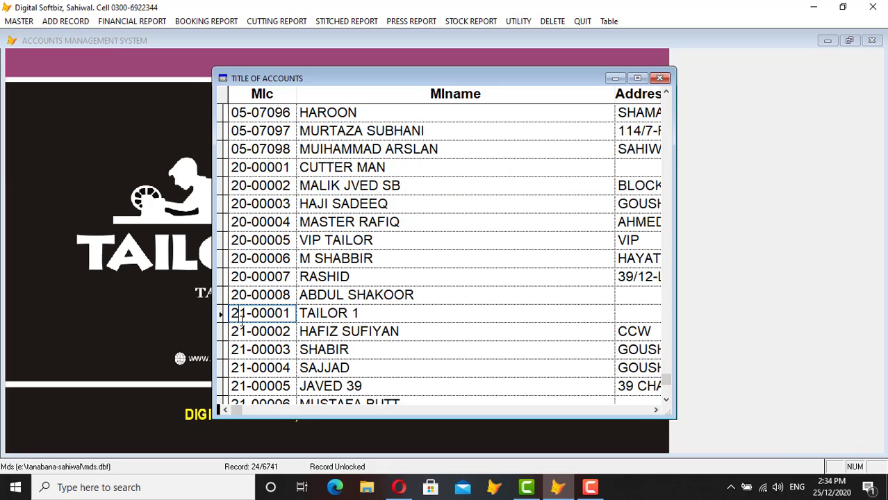
left_click(315, 313)
left_click(323, 331)
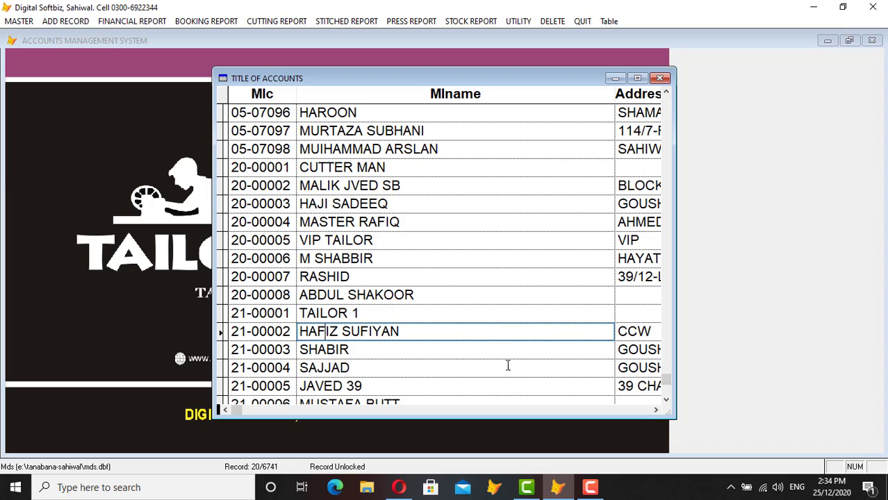
Examine the remaining stitching tailor accounts under prefix 21, through to the last one in the group
left_click(665, 400)
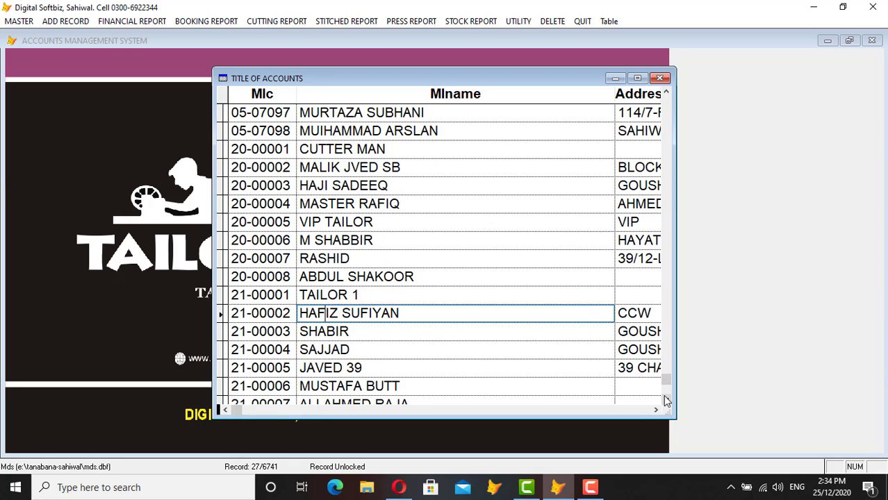
left_click(665, 399)
left_click(665, 400)
left_click(666, 400)
left_click(665, 399)
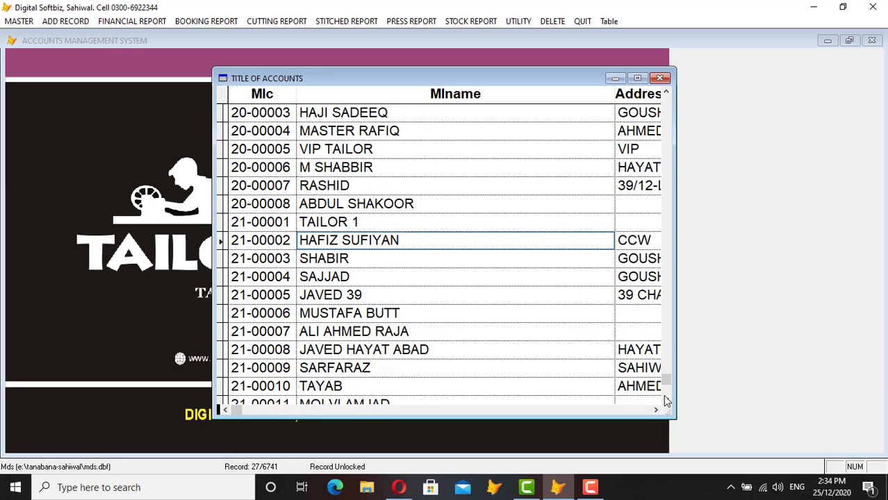
left_click(666, 399)
left_click(665, 399)
left_click(665, 399)
left_click(666, 399)
left_click(665, 400)
left_click(666, 399)
left_click(665, 400)
left_click(666, 399)
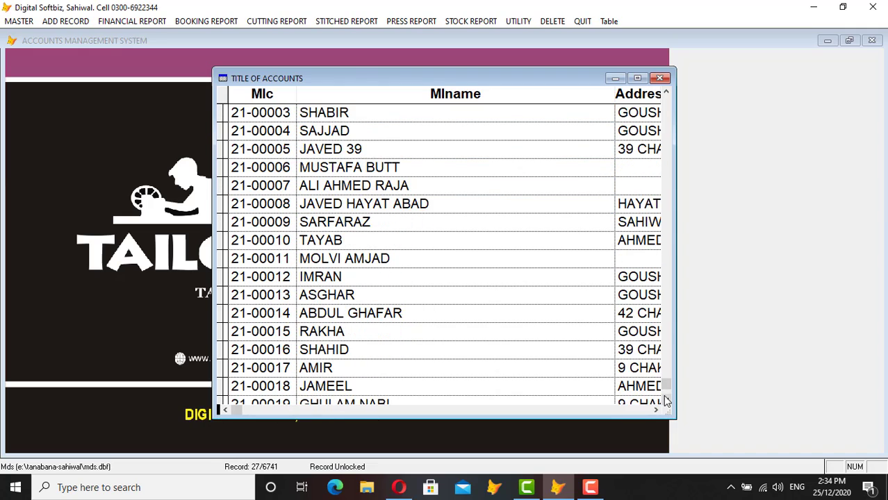
left_click(666, 399)
left_click(665, 400)
left_click(665, 399)
left_click(665, 399)
left_click(665, 400)
left_click(666, 400)
left_click(665, 400)
left_click(665, 399)
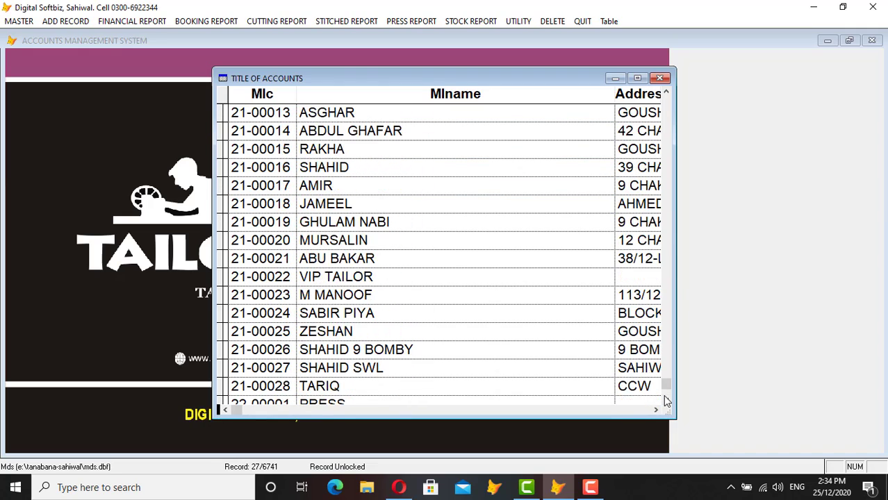
Find the press department accounts under prefix 22 and examine codes 22-00001 and 22-00002
left_click(665, 400)
left_click(666, 400)
left_click(665, 399)
left_click(665, 400)
left_click(665, 400)
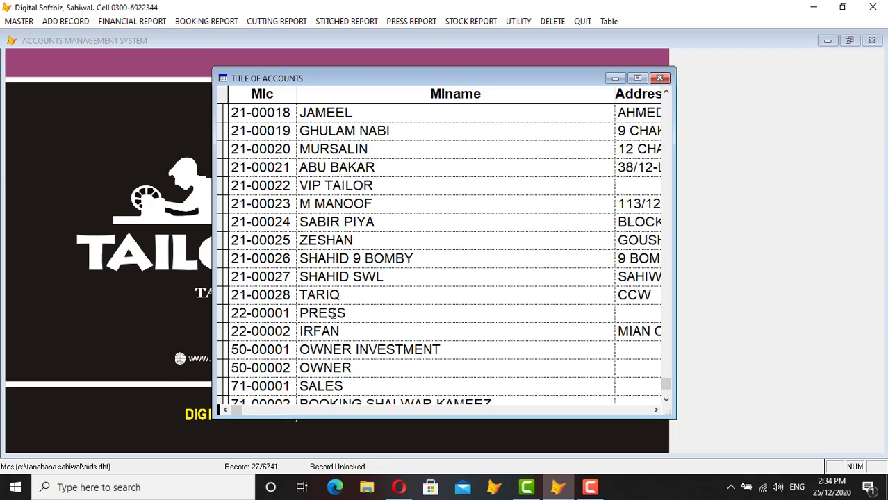
left_click(334, 314)
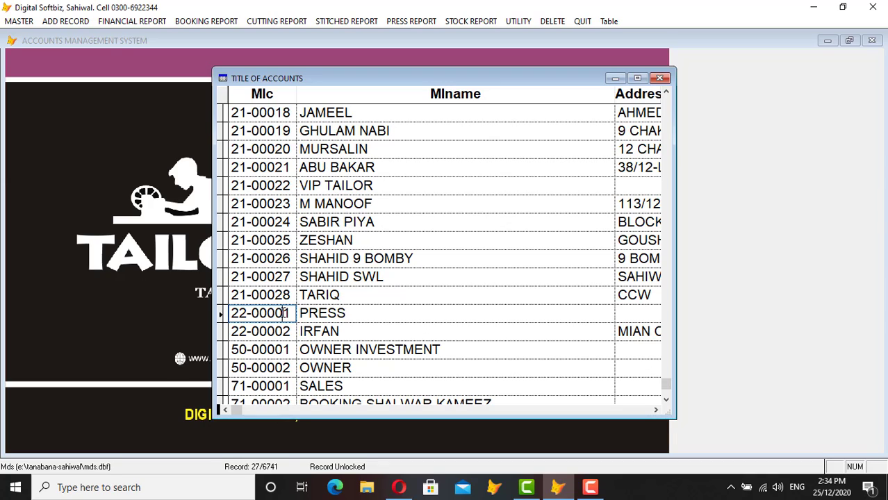
left_click(340, 329)
left_click(350, 318)
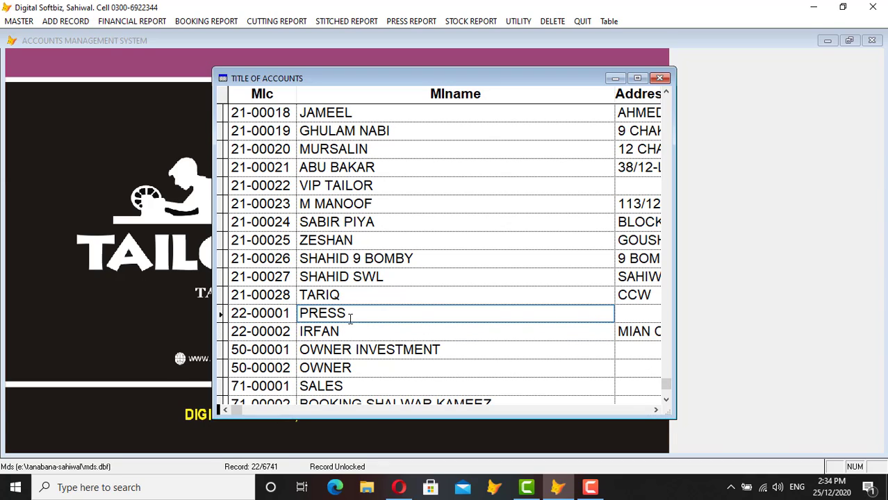
Examine the owner accounts under prefix 50 and the sales and booking accounts under prefix 71
left_click(666, 402)
left_click(666, 402)
left_click(666, 403)
left_click(666, 402)
left_click(666, 402)
left_click(666, 402)
left_click(666, 402)
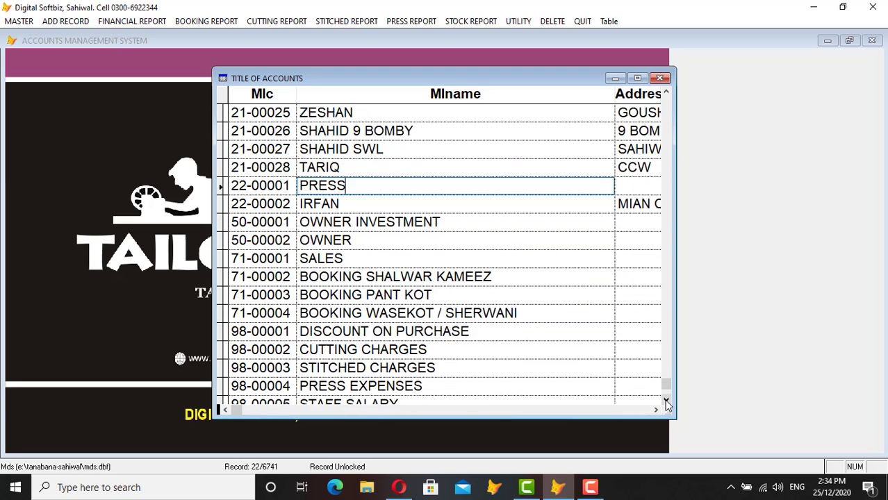
left_click(666, 402)
left_click(666, 402)
left_click(666, 402)
left_click(666, 402)
left_click(666, 402)
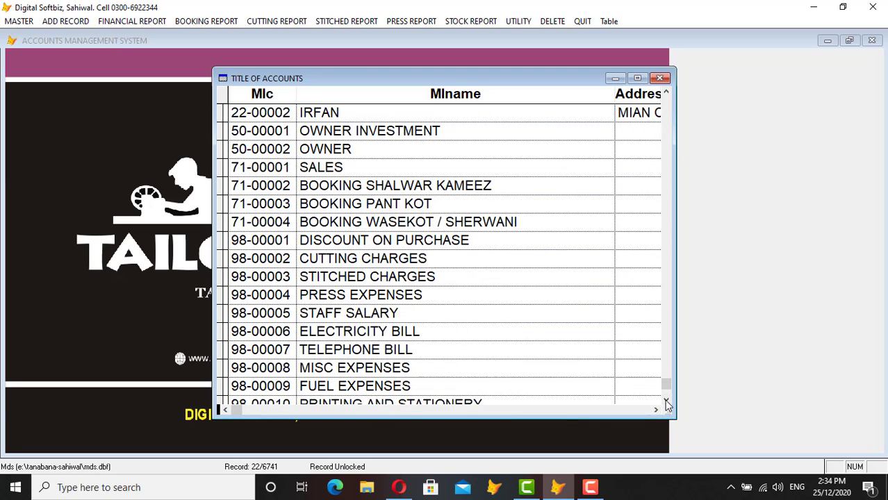
Examine the expense accounts under prefix 98, including staff salary, electricity bill and telephone bill, through to the last one
left_click(394, 317)
left_click(398, 332)
left_click(398, 348)
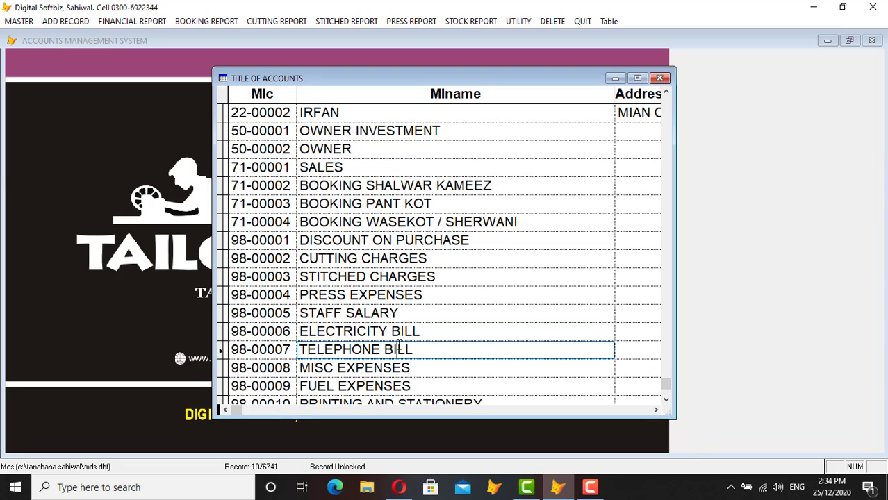
left_click(666, 402)
left_click(666, 403)
left_click(666, 402)
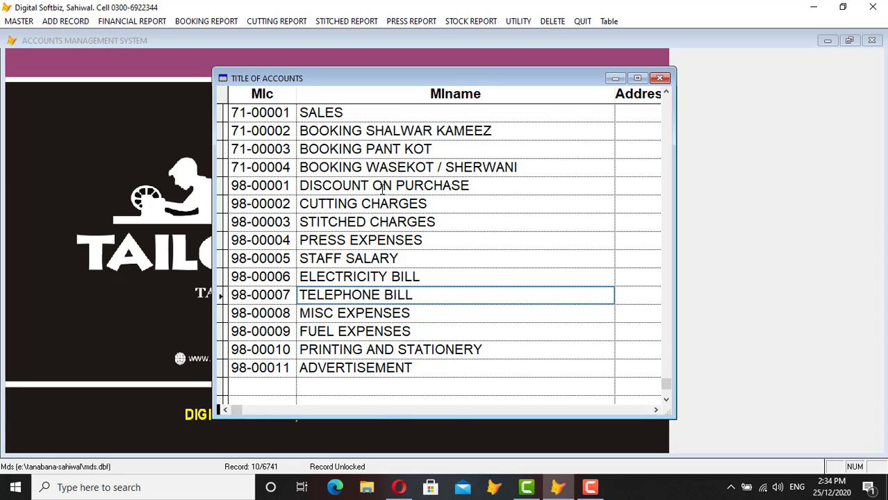
Return to the stitching tailor accounts under prefix 21 and close the full view
left_click(666, 93)
left_click(666, 93)
left_click(666, 93)
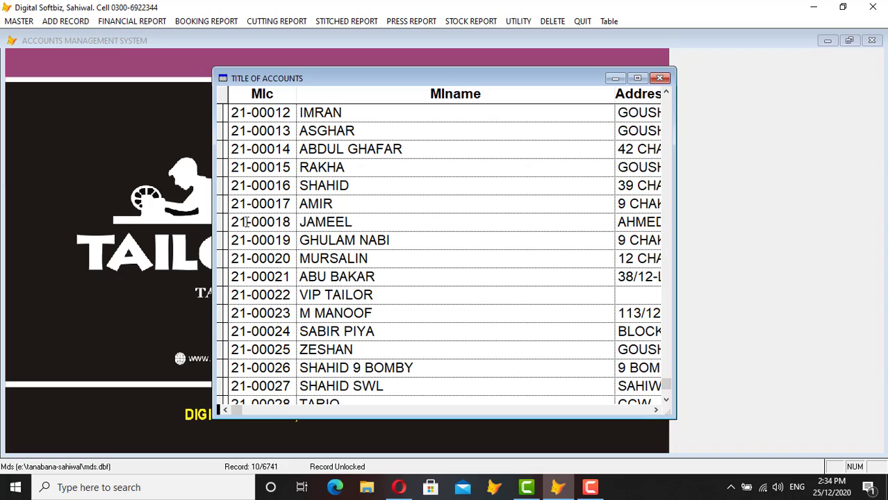
key("Escape")
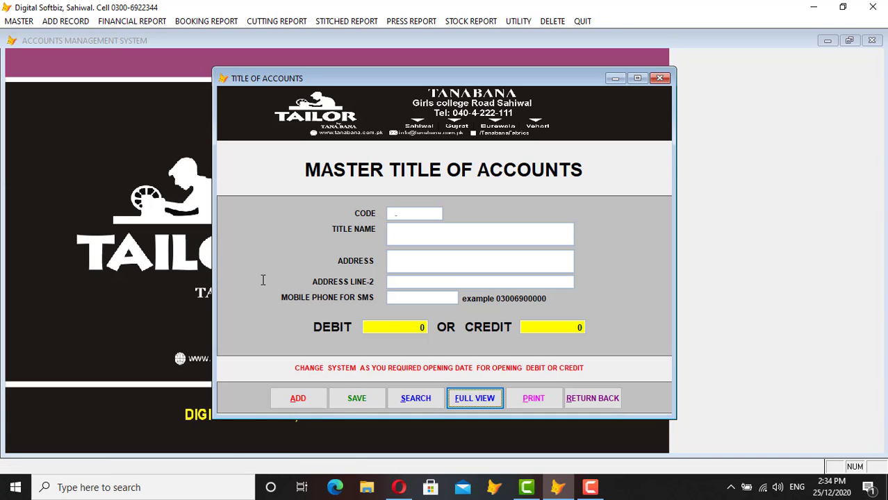
Start a new account under group 21 and look up the last code used in that group
left_click(310, 399)
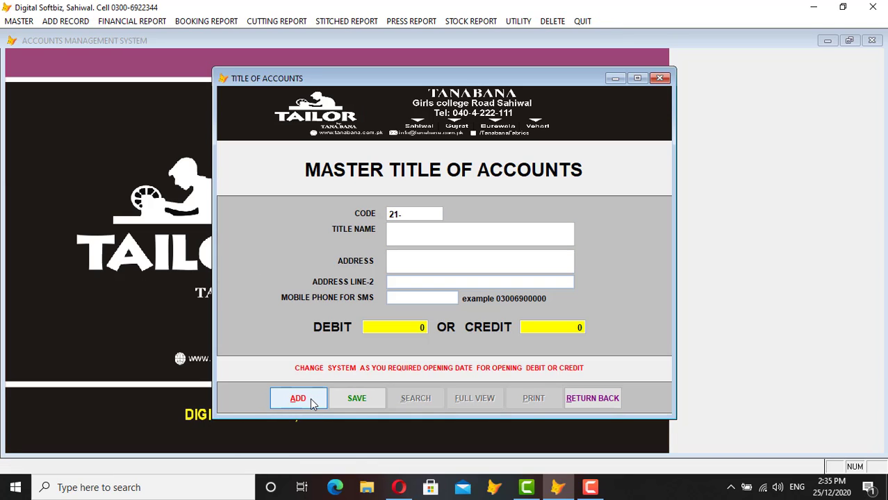
type("000001")
key("Return")
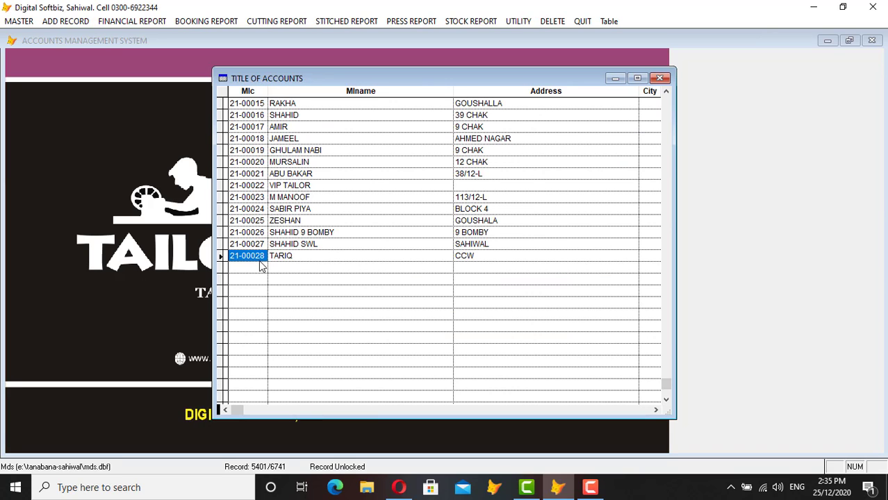
key("Escape")
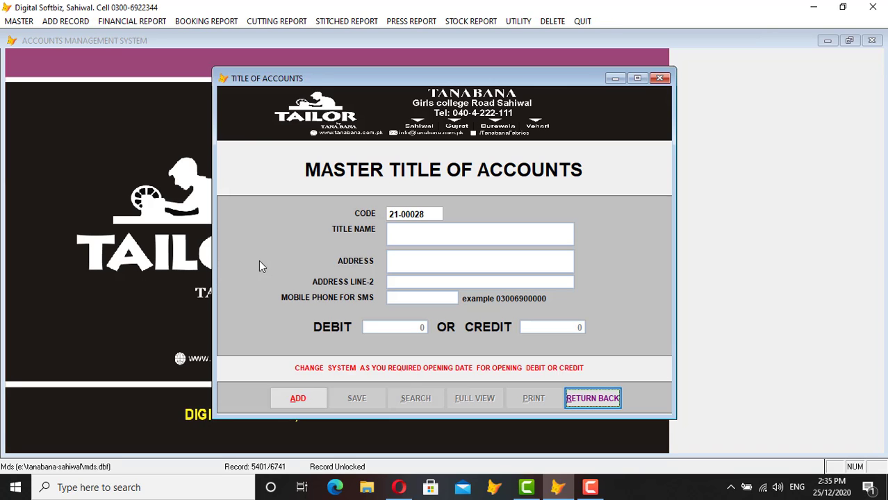
Add a stitching tailor account with code 21-00029 and the tailor's name, leave the other fields empty, and save it
left_click(298, 398)
type("1")
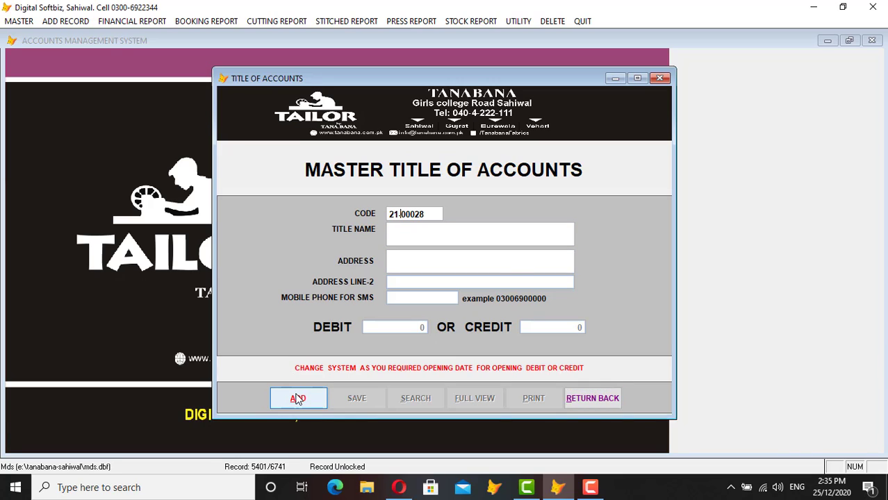
type("29IKRAM")
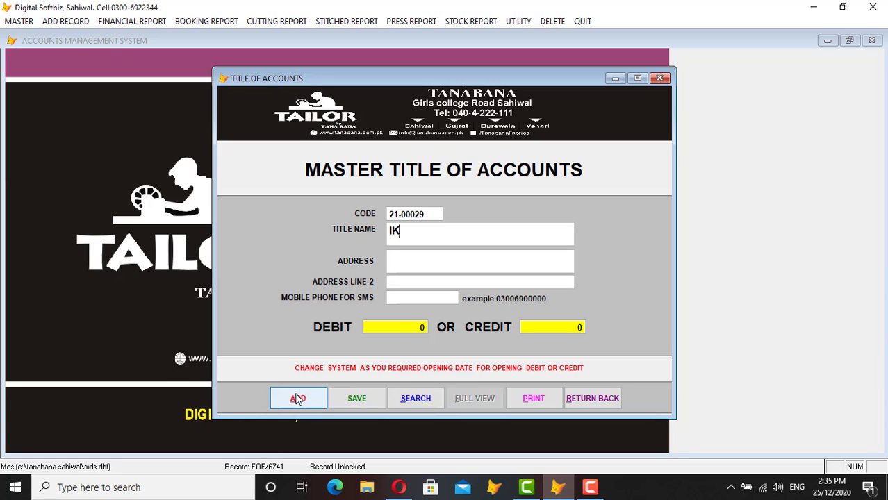
key("Return")
key("Return")
key("Return")
key("Return")
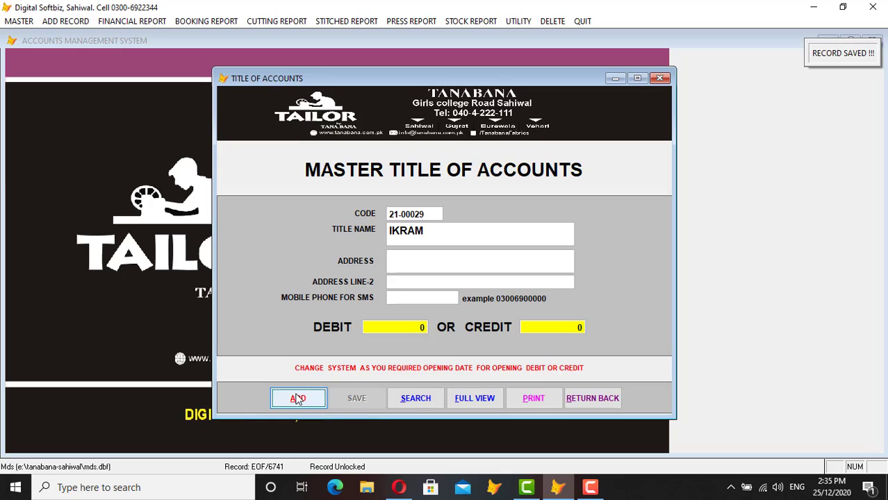
Add a press department account with code 22-00010 and the worker's name, leave the other fields empty, and save it
key("Return")
type("200")
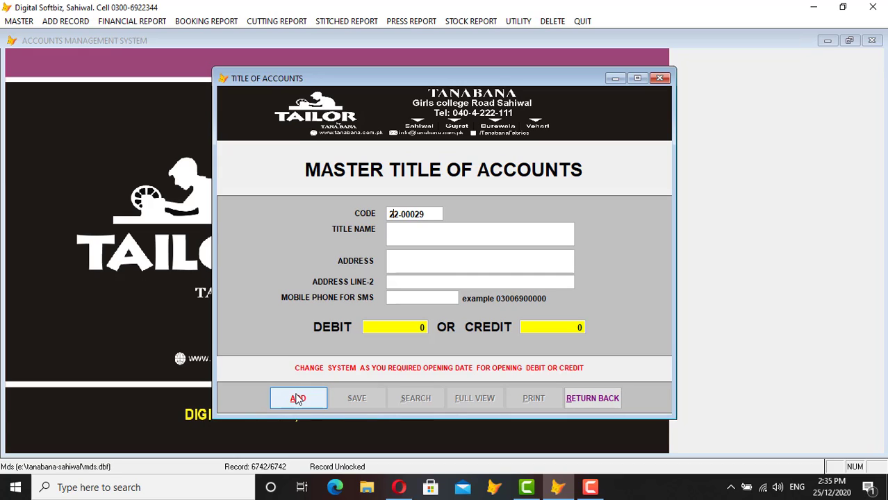
key("BackSpace")
key("BackSpace")
type("0001")
key("Return")
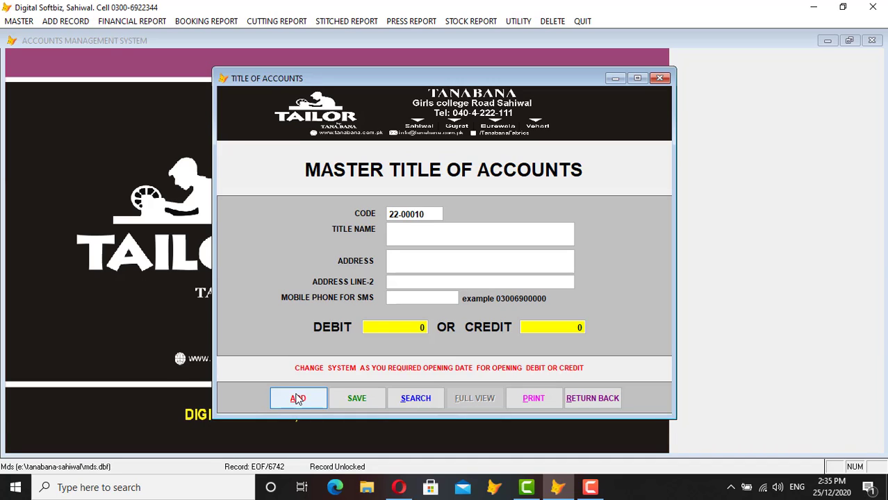
type("AN")
key("Return")
key("Return")
key("Return")
key("Return")
Try to add a new account under group 23 with code 23-00003
key("Return")
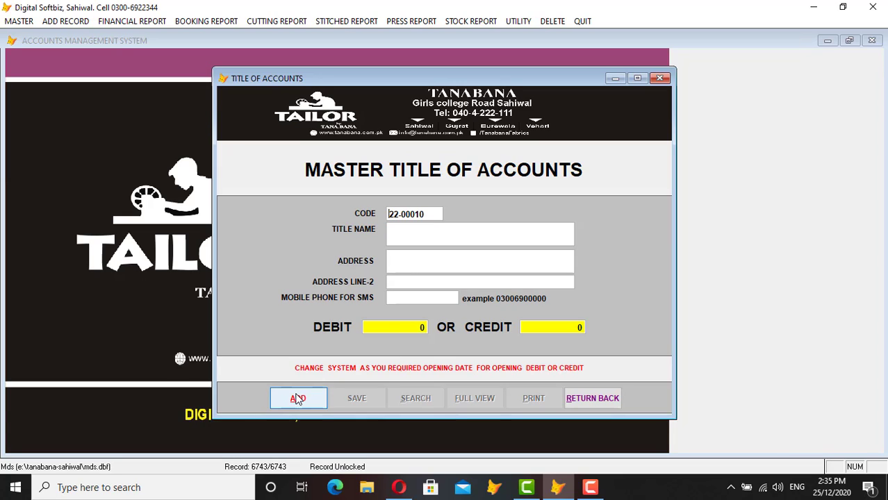
type("23-0")
key("Return")
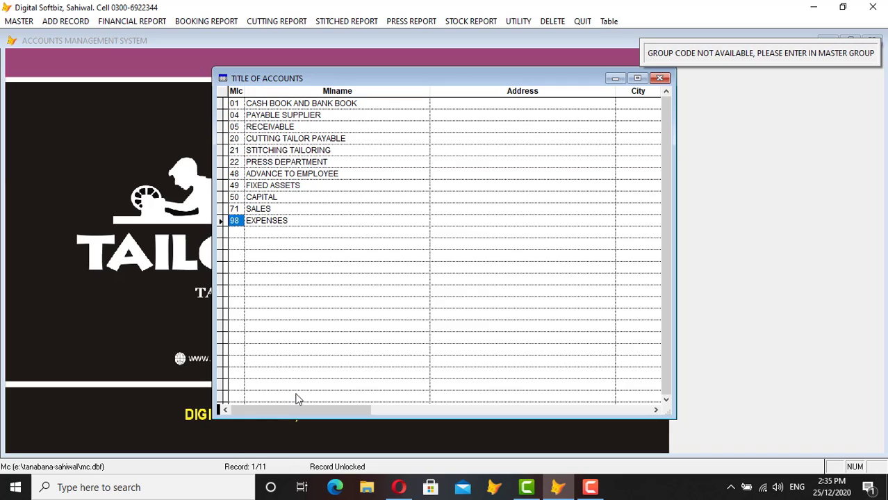
key("Escape")
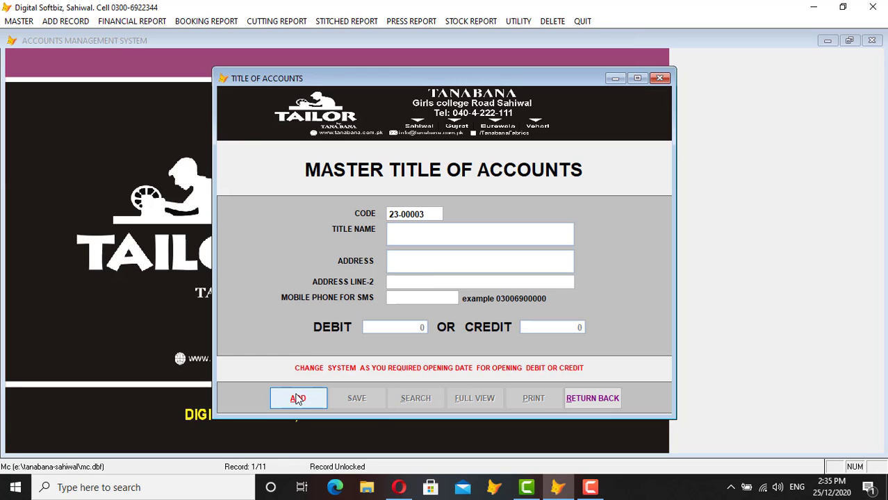
Change the new account's code to 22-00004, enter the worker's name, and save the record with the other fields empty
left_click(391, 215)
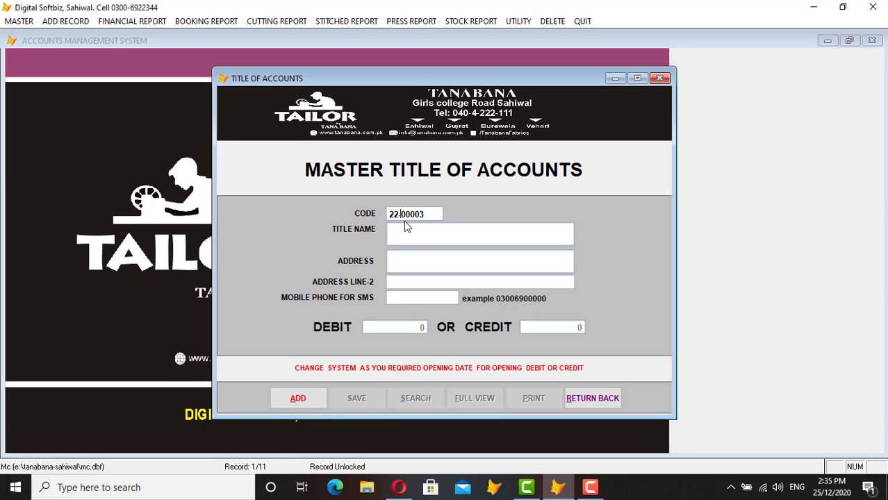
type("0004")
key("Return")
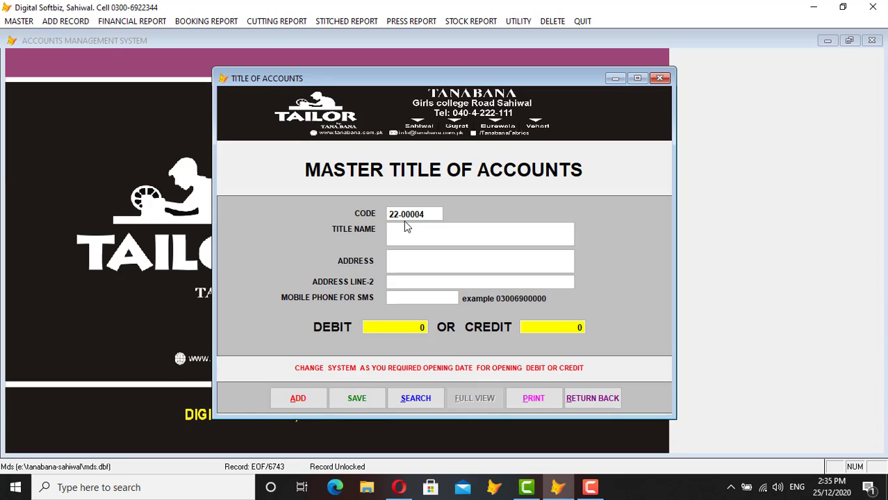
type("JAMIL")
key("Return")
key("Return")
key("Return")
key("Return")
key("Return")
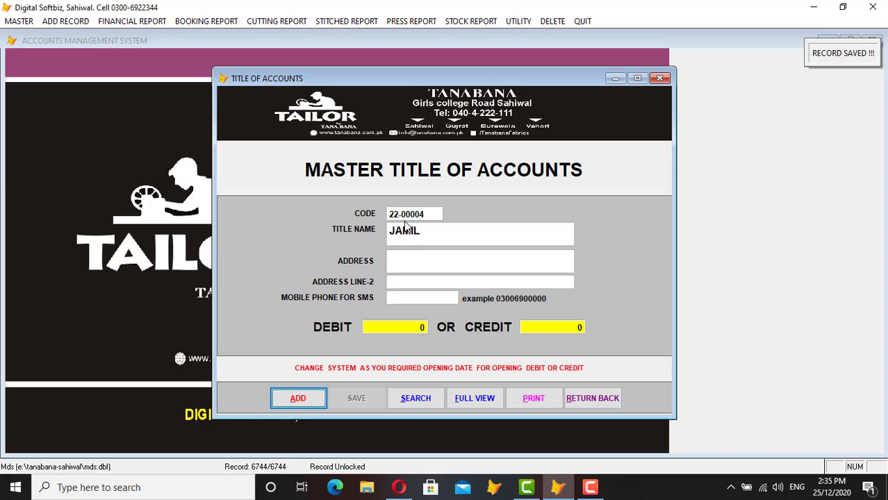
Reopen the full view of accounts and go to the end of the cutting tailor accounts under prefix 20
left_click(486, 397)
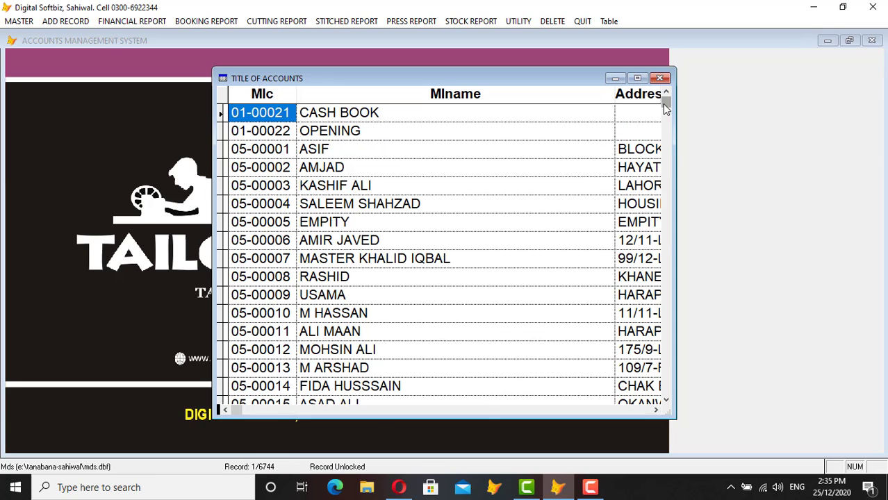
left_click_drag(665, 107, 665, 387)
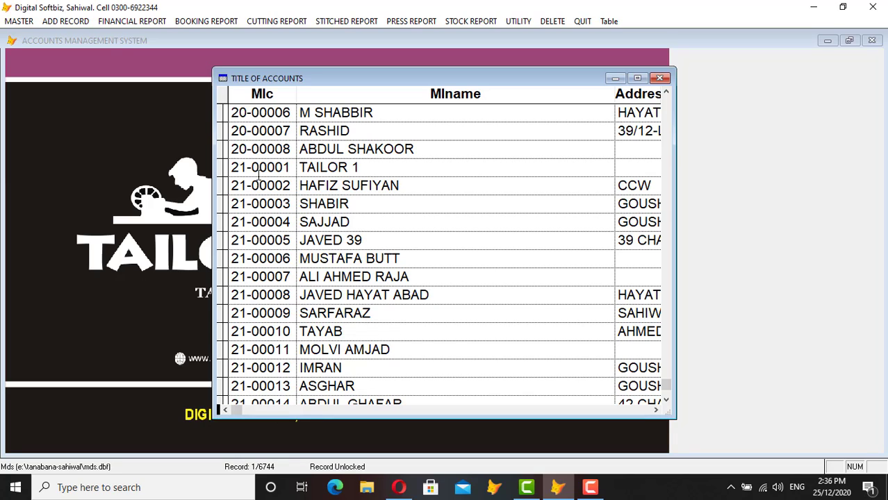
left_click(285, 134)
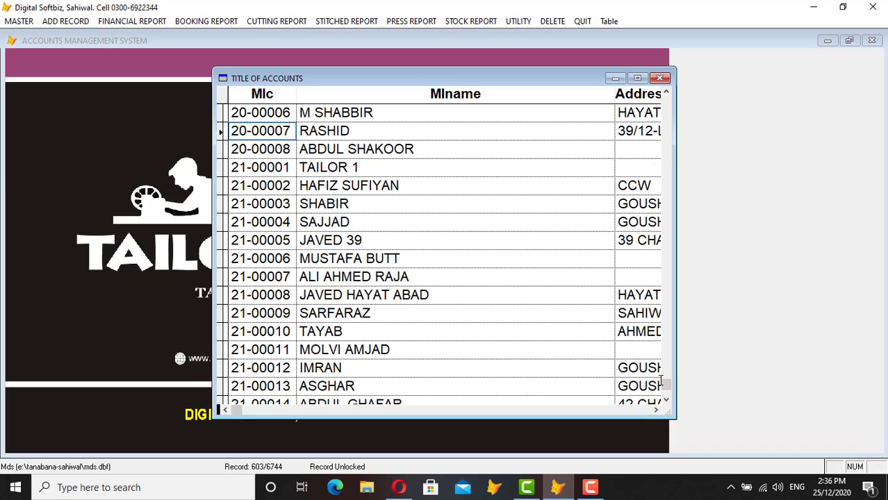
Find the newly added accounts 21-00029, 22-00004 and 22-00010 and check where they are filed within their groups
left_click(667, 402)
left_click(666, 402)
left_click(666, 402)
left_click(666, 402)
left_click(667, 403)
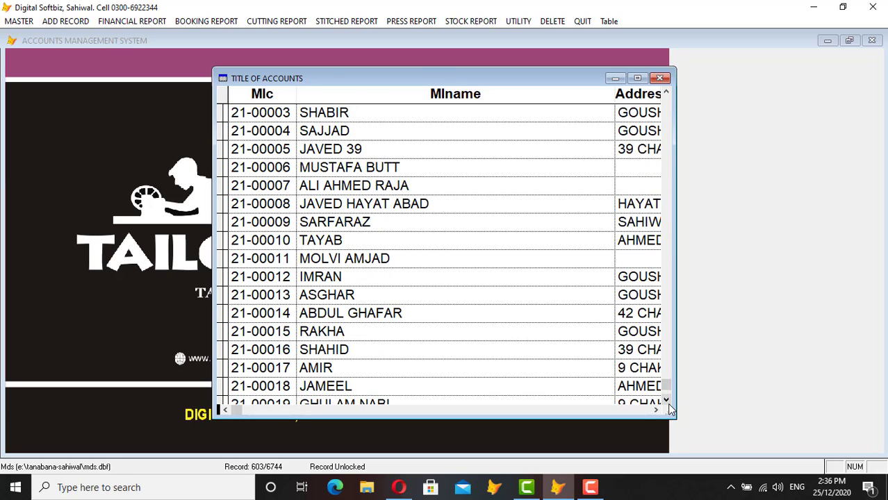
double_click(666, 402)
left_click(667, 402)
double_click(667, 402)
double_click(667, 402)
left_click(667, 402)
double_click(666, 402)
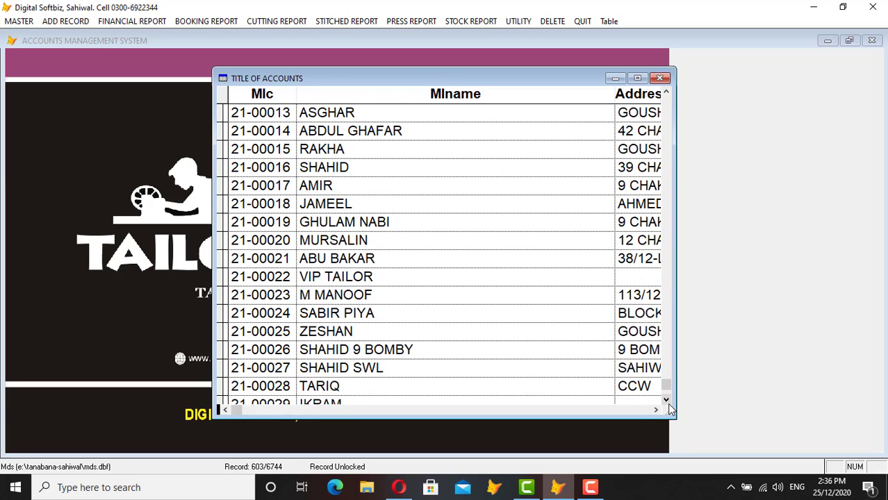
double_click(667, 401)
left_click(667, 401)
left_click(406, 349)
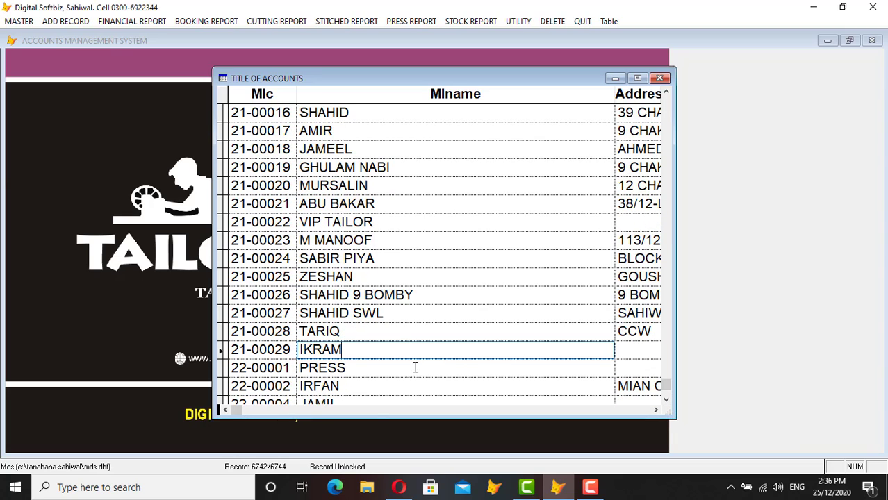
left_click(399, 401)
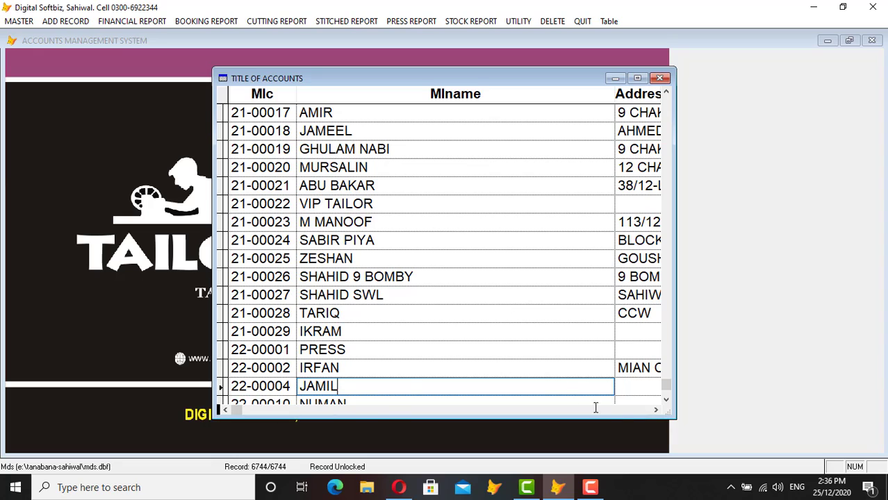
left_click(666, 400)
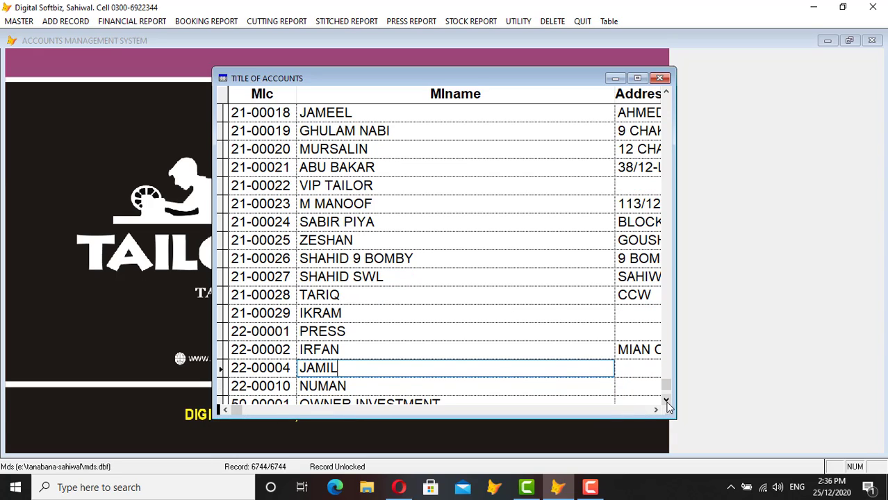
Review the accounts from 22-00010 back to the end of the prefix 20 group, and close the full view
left_click(344, 386)
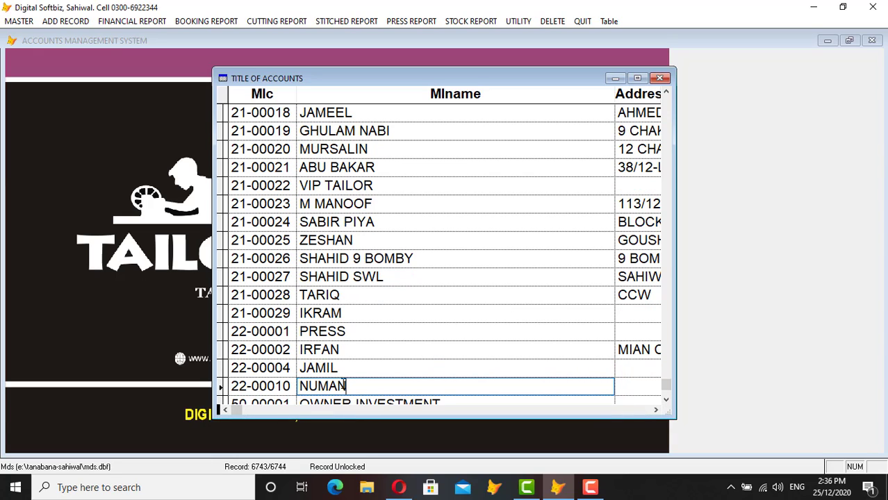
left_click(665, 94)
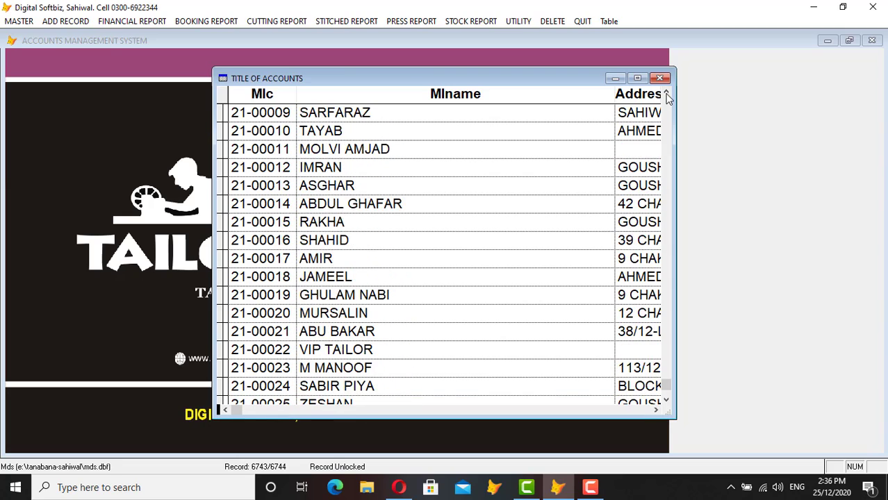
left_click(665, 94)
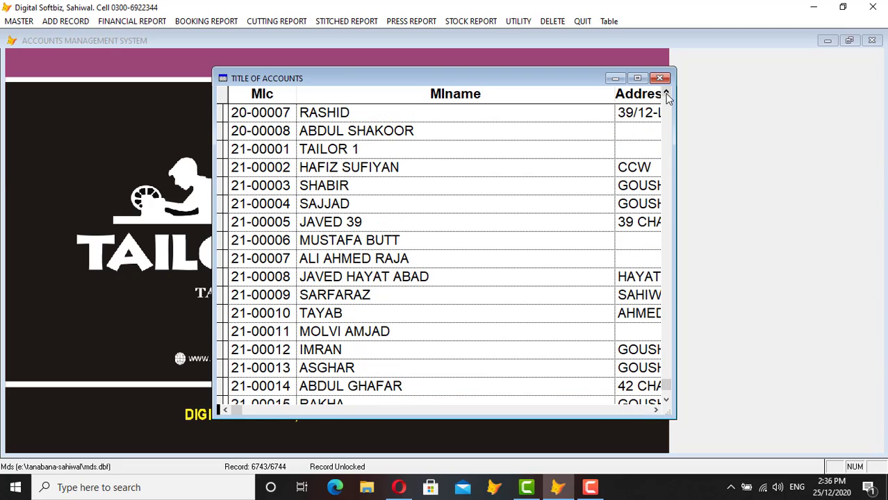
key("Escape")
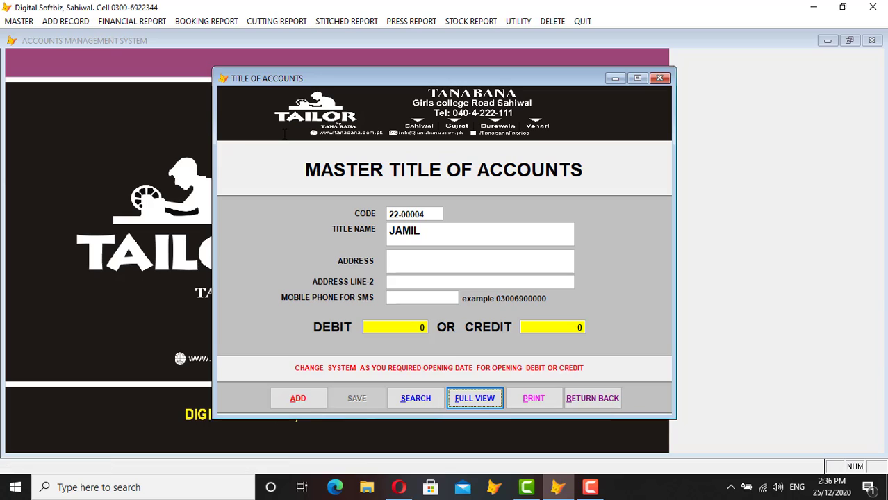
Add an account with code 20-00010, enter the worker's name, and save the record with the other fields empty
left_click(307, 401)
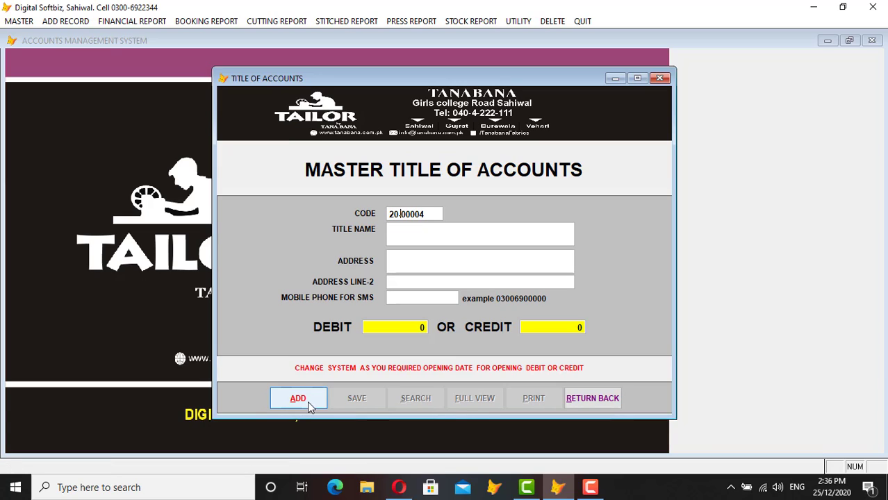
type("00010")
key("Return")
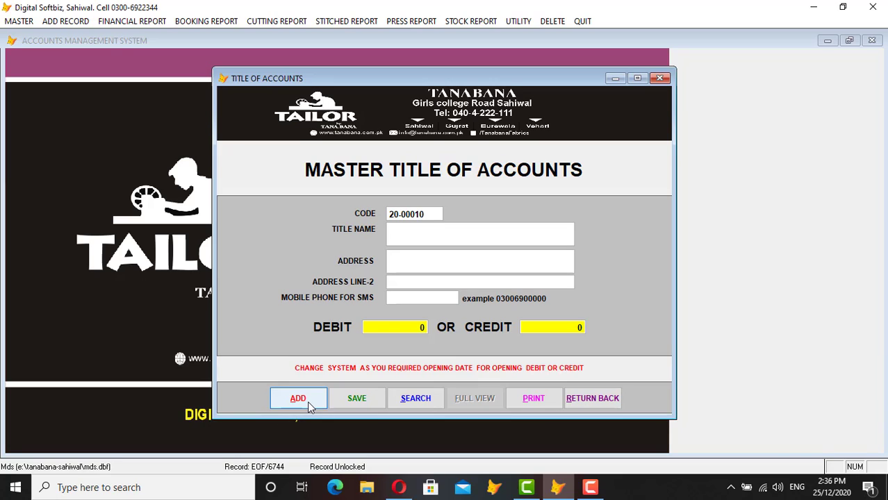
type("HASAN")
key("Return")
key("Return")
key("Return")
key("Return")
key("Return")
key("Return")
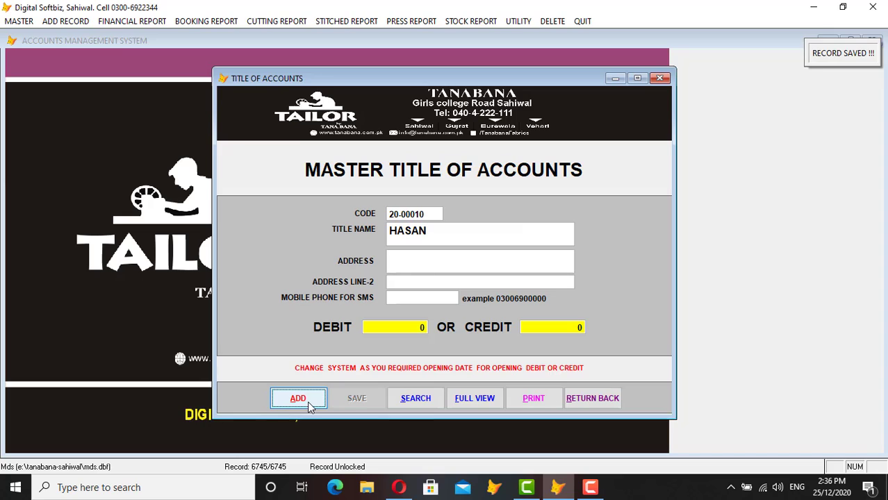
Leave the master title of accounts form and open the master item profile form
left_click(582, 398)
left_click(21, 21)
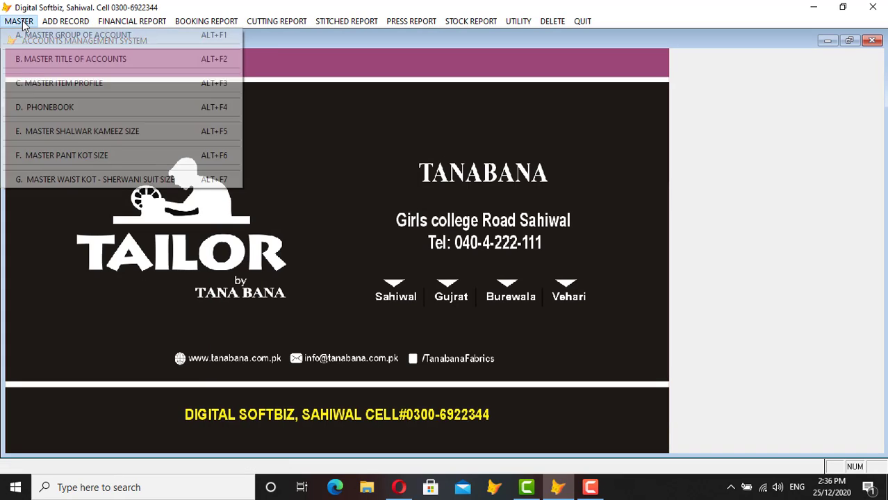
left_click(91, 89)
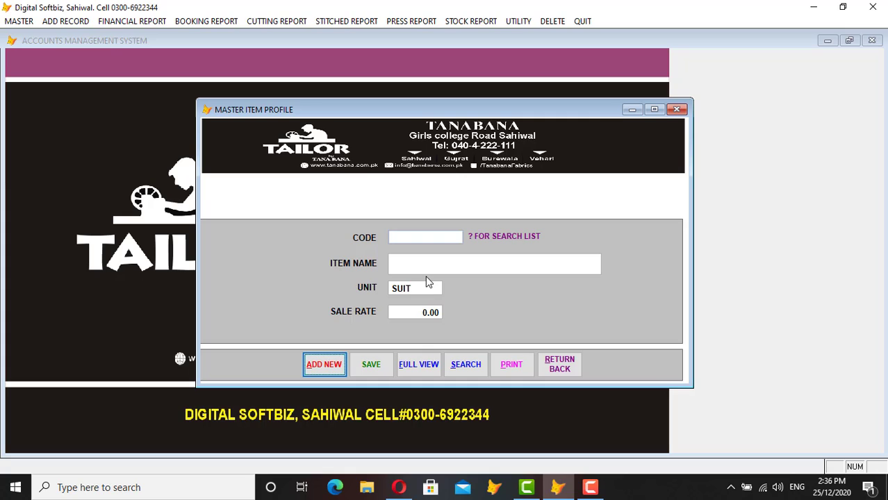
Examine the item names, units and rates in the full view of the item profile, and return to the form
left_click(459, 364)
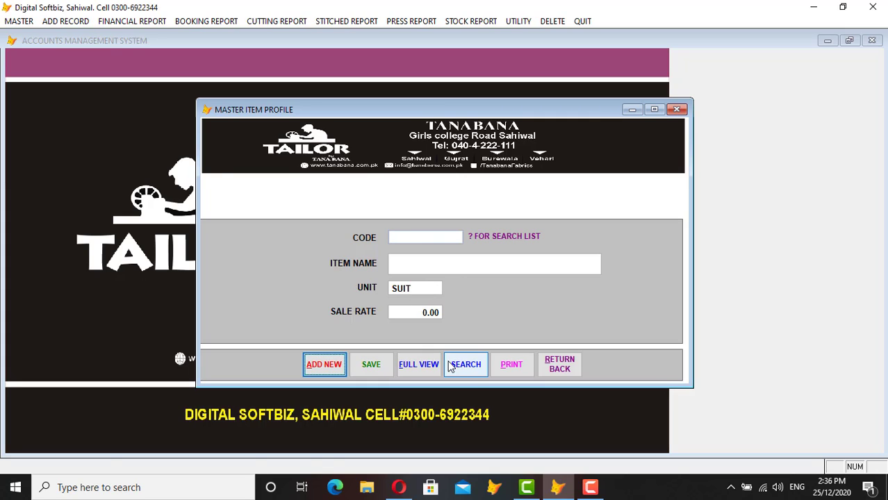
key("Up")
key("Up")
key("Tab")
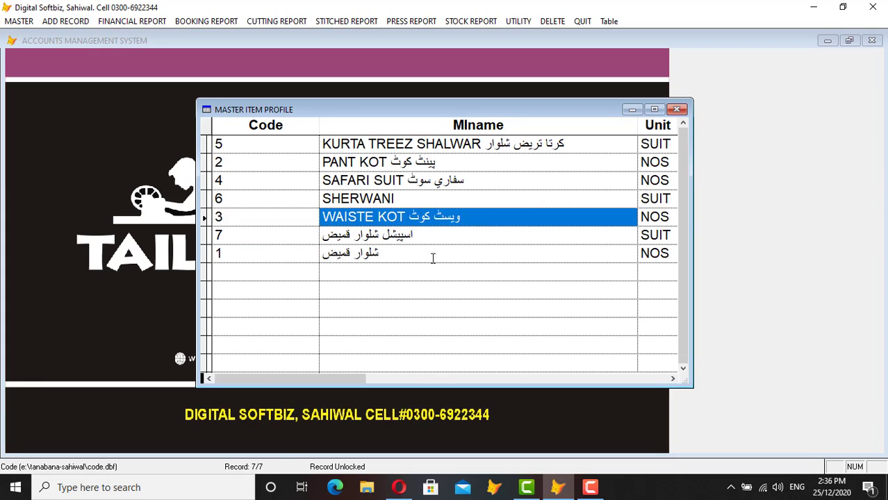
key("Up")
key("Up")
key("Up")
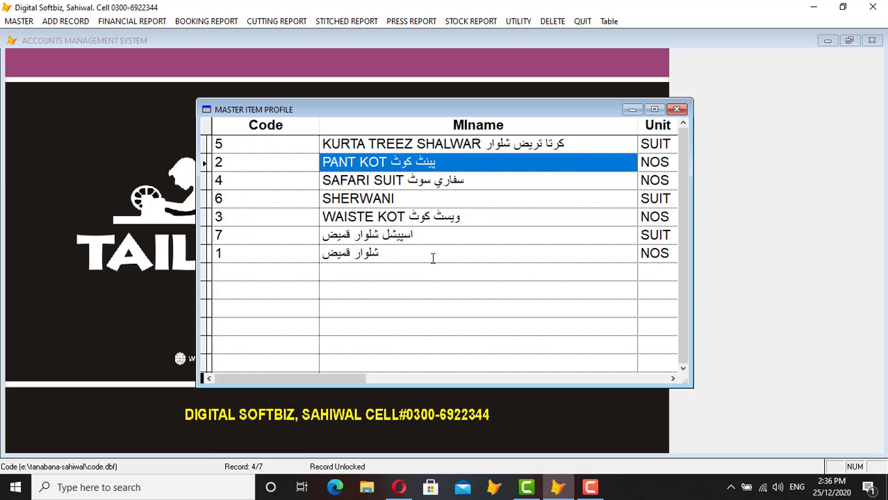
key("Tab")
key("Up")
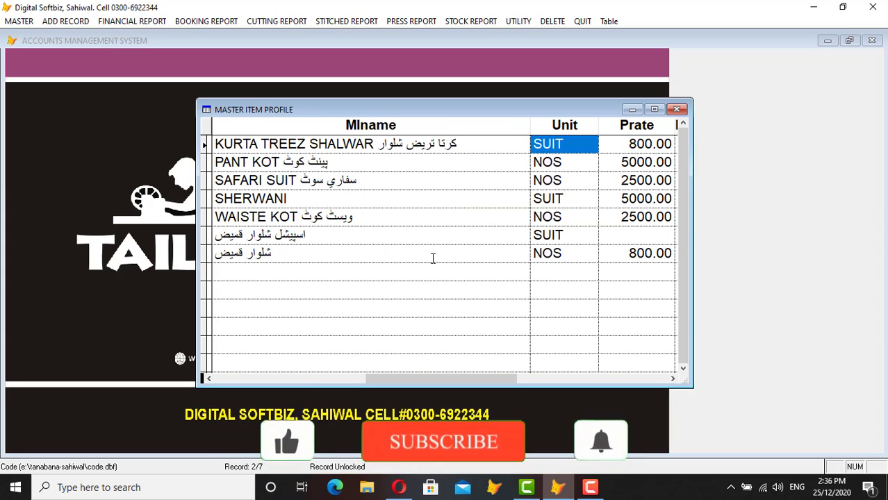
key("Tab")
key("Tab")
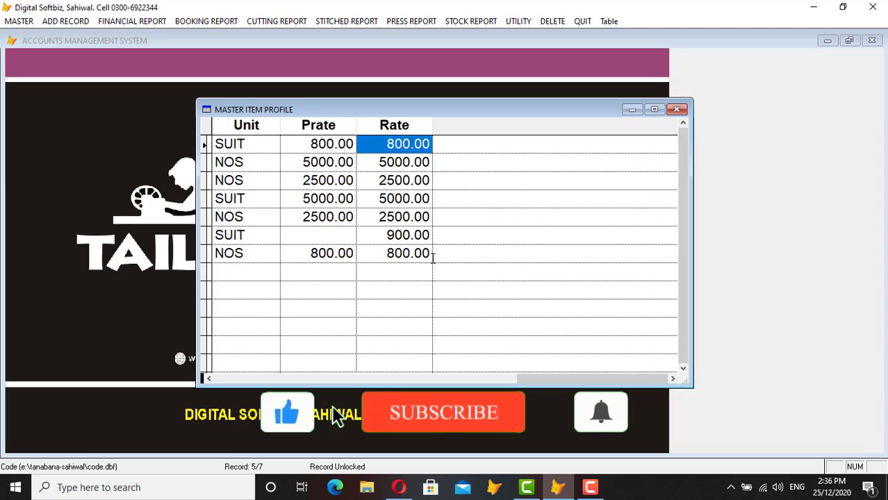
key("Escape")
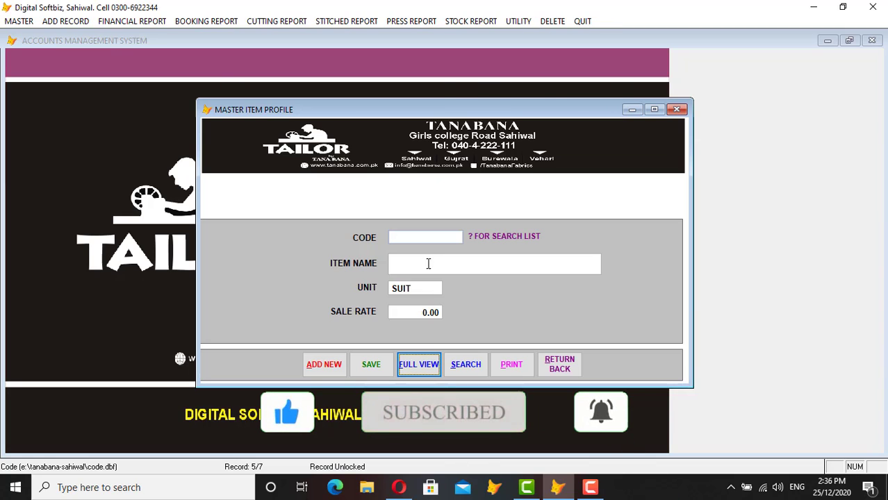
Start a new item with code 0005 and name it PATLIA KAMEEZ
left_click(326, 366)
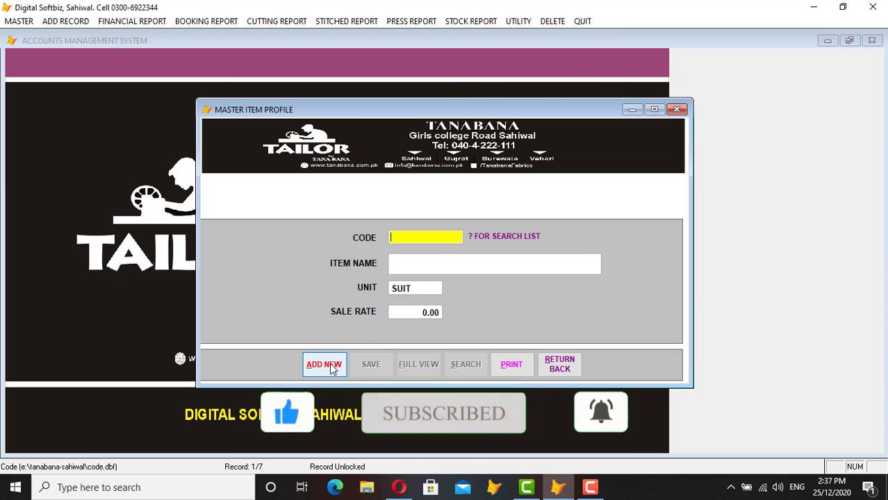
type("000")
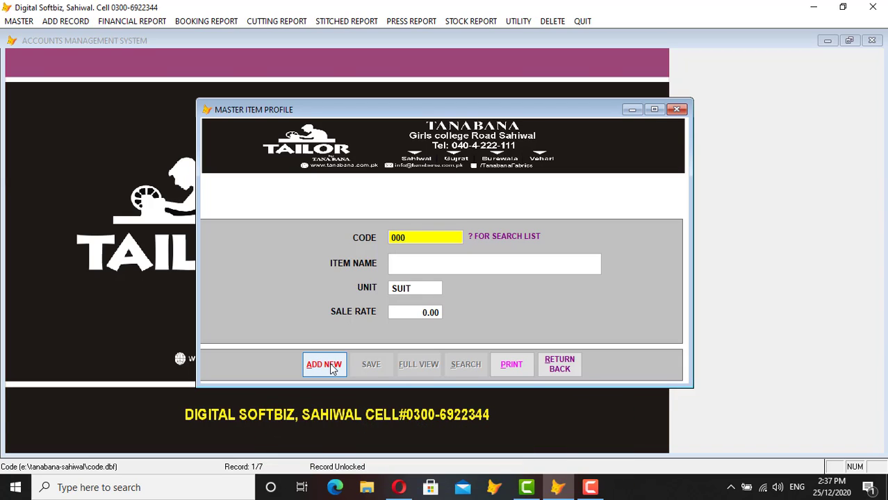
type("5")
key("Return")
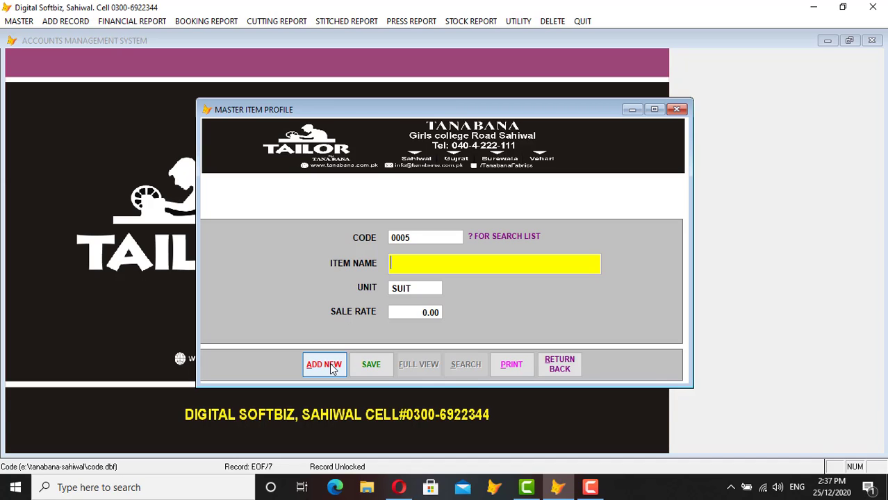
type("PATLIAS")
key("BackSpace")
type("KAMEEZ")
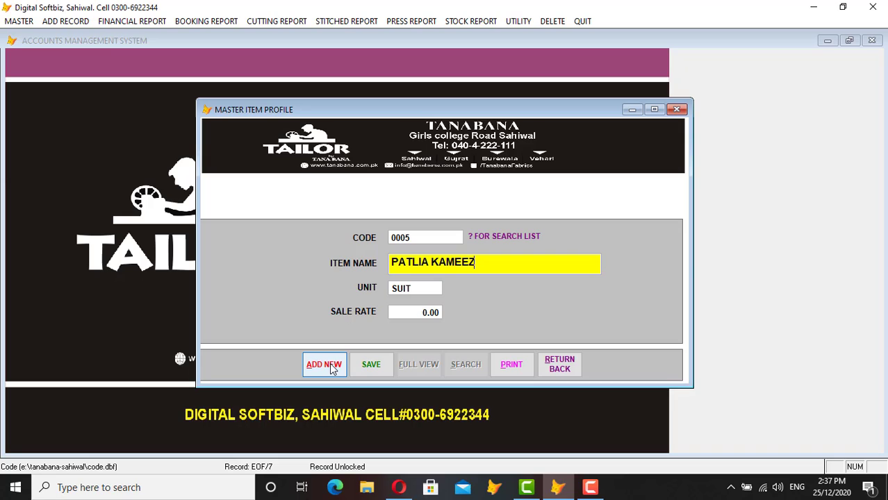
Keep the unit as SUIT, set the sale rate to 700, save the item, and leave the item profile form
key("Return")
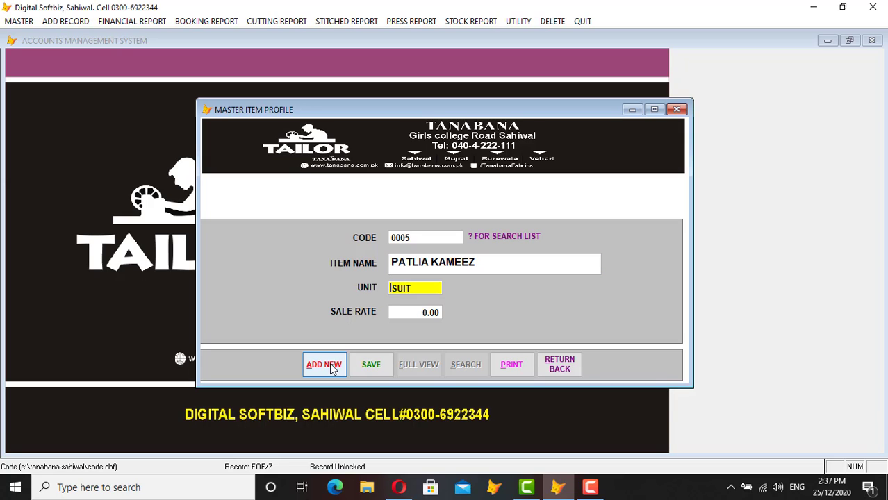
key("Return")
type("700")
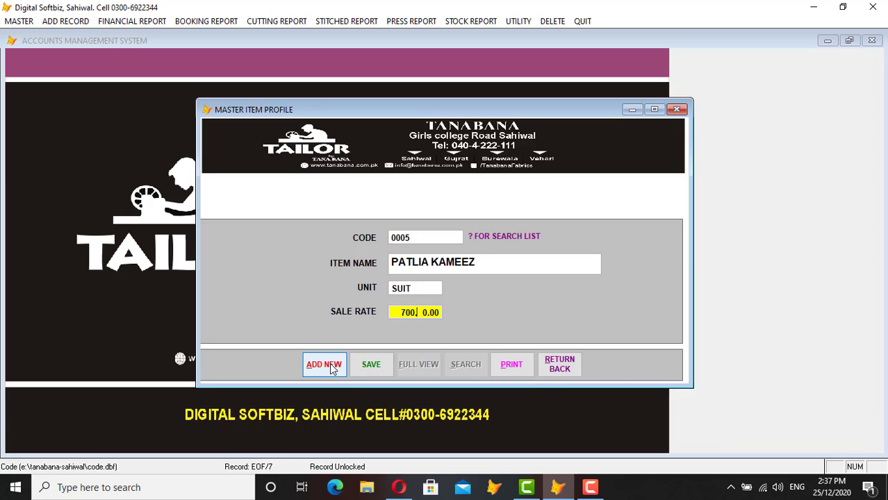
key("Return")
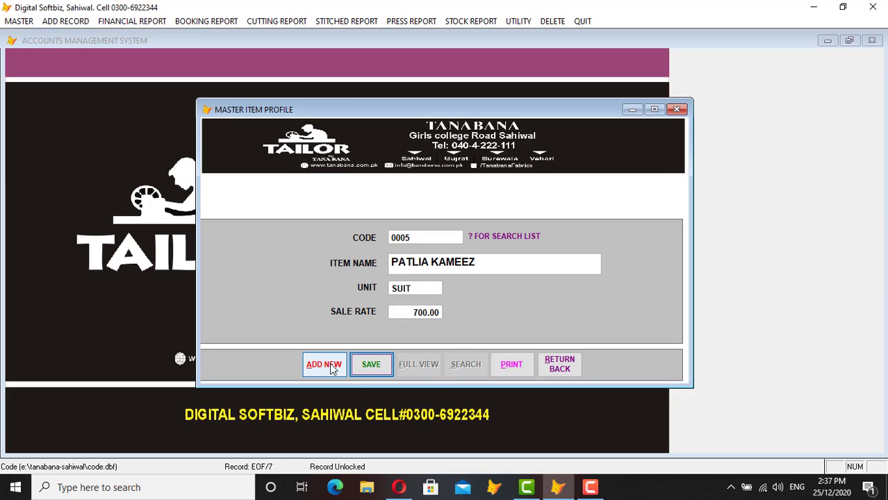
key("Return")
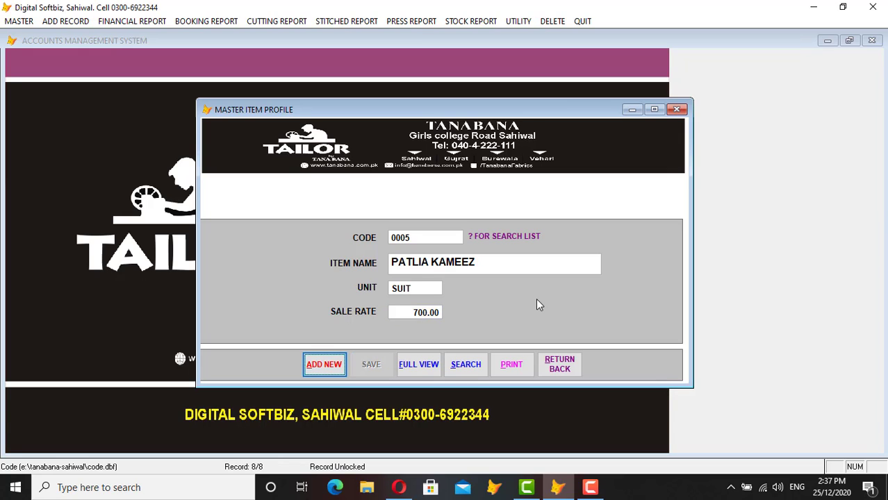
left_click(559, 366)
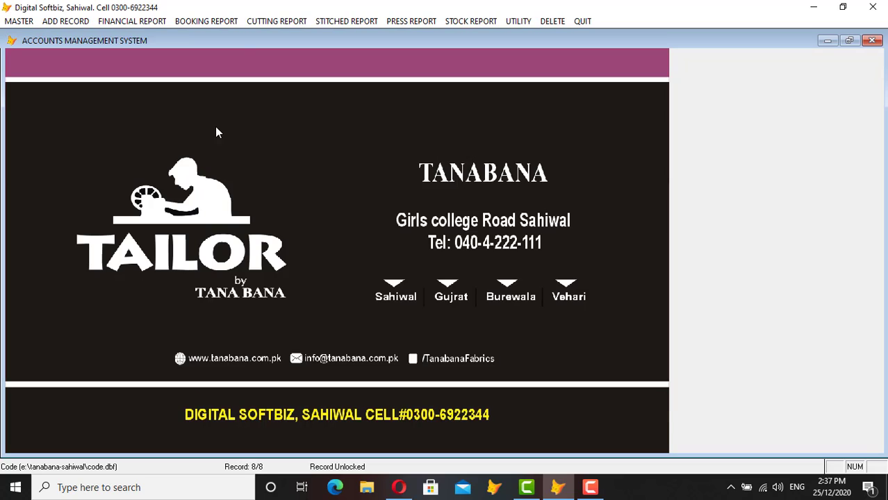
Open the master shalwar kameez size form to view its measurement fields, and close it
left_click(19, 20)
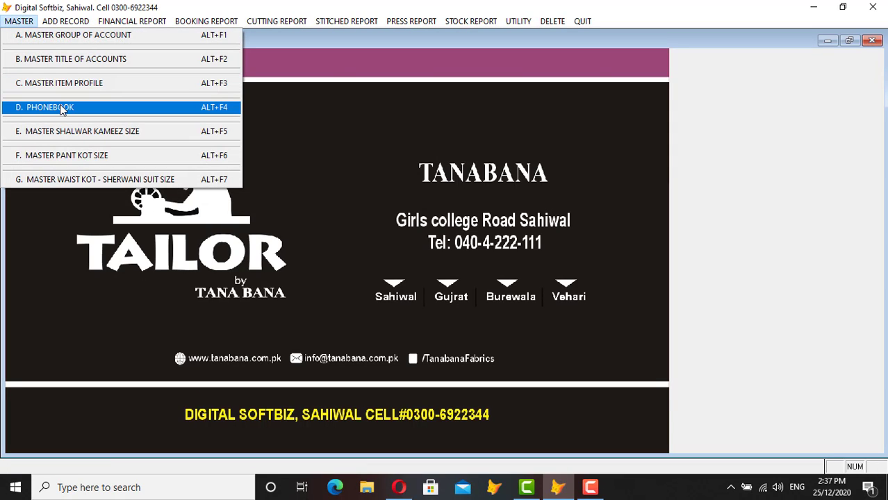
left_click(84, 131)
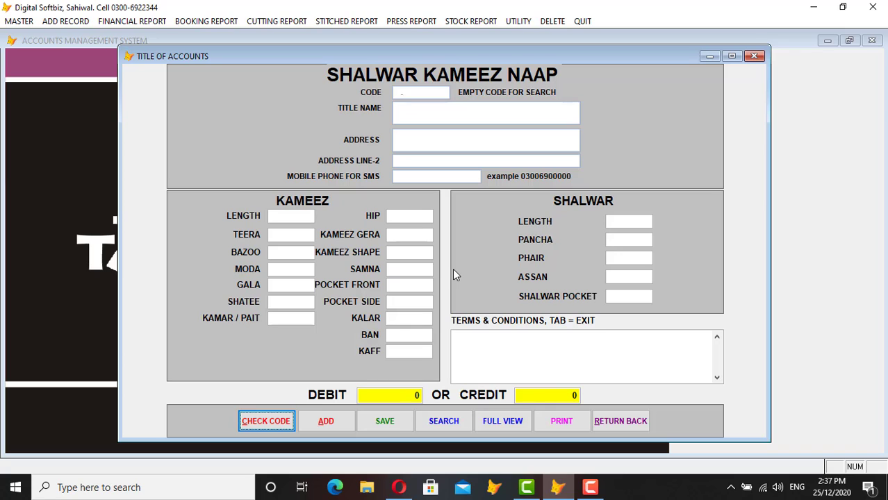
left_click(621, 423)
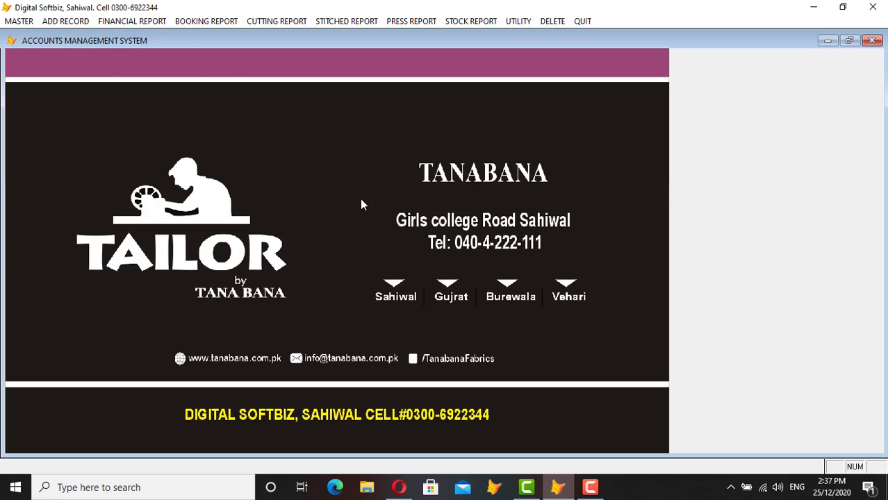
Open a shalwar kameez booking, keep the date 25/12/2020, and enter the new customer's party code
left_click(84, 23)
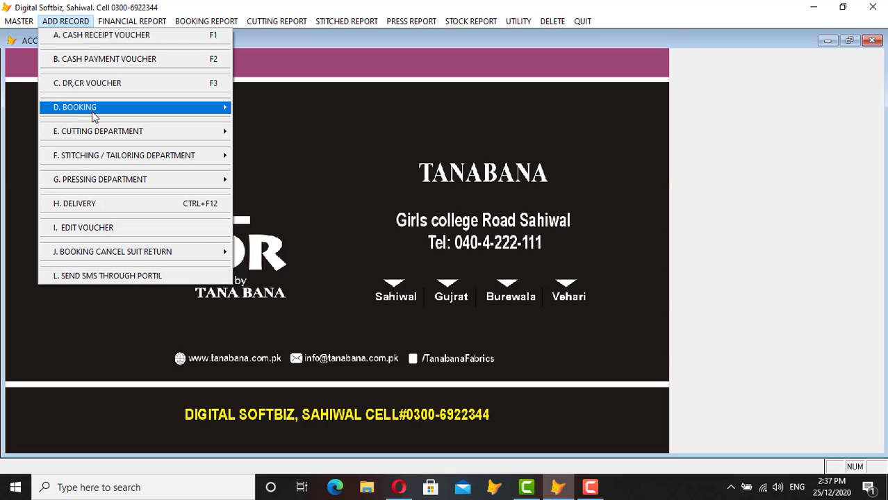
mouse_move(94, 111)
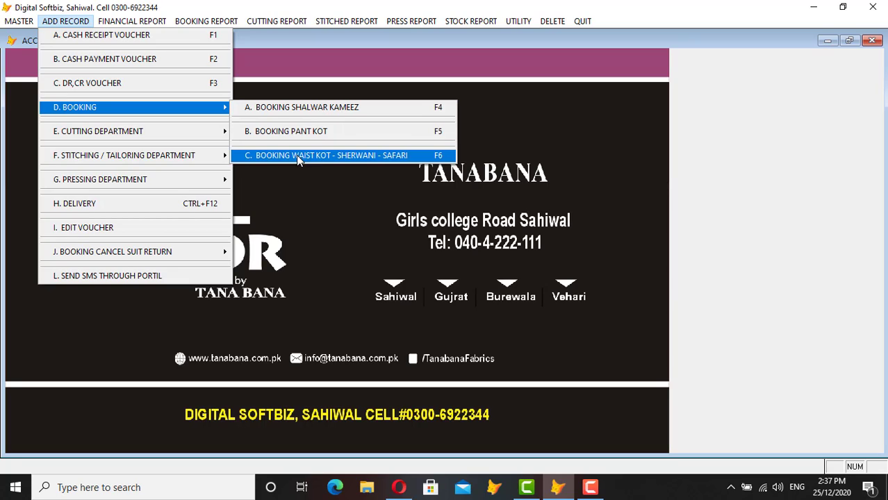
left_click(321, 110)
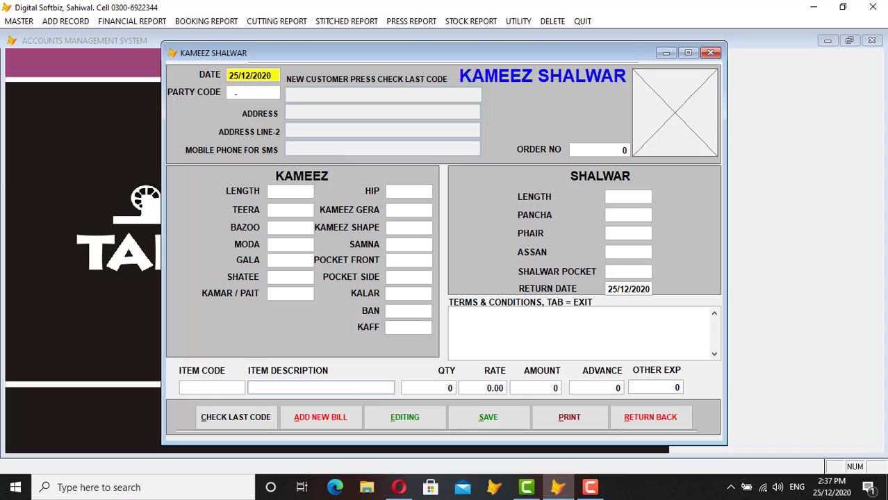
key("Return")
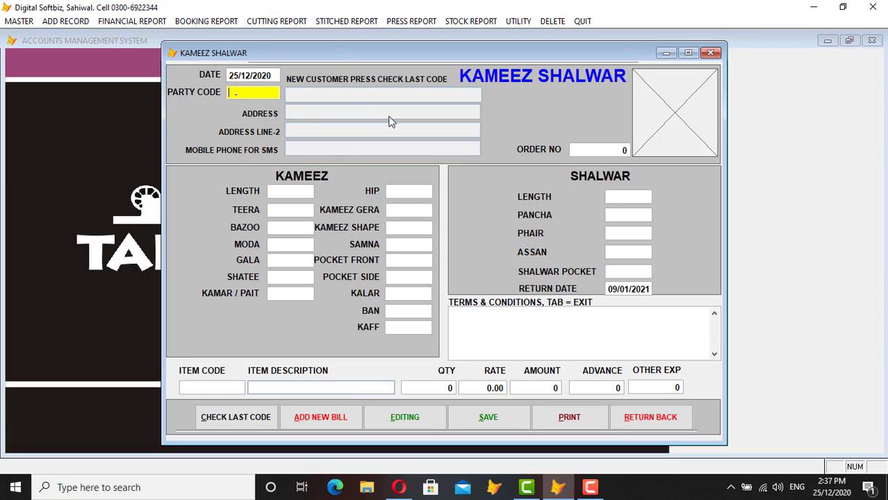
type("05-07099")
key("Return")
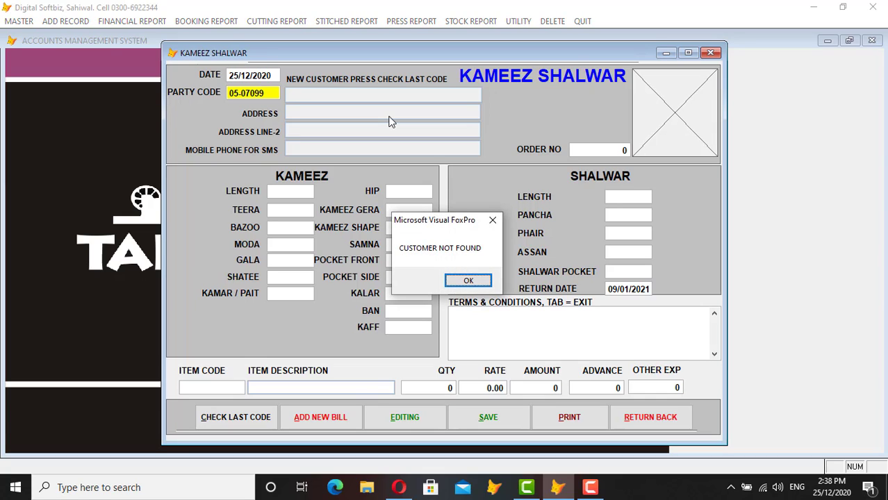
key("Return")
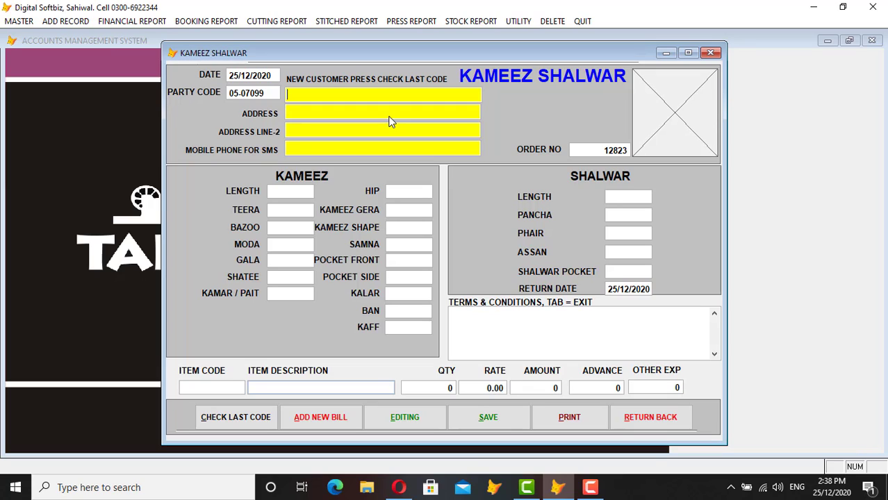
Enter the customer's name, leave the address and mobile phone empty, and accept the proposed order number
key("Caps_Lock")
type("DANISH")
key("Return")
key("Return")
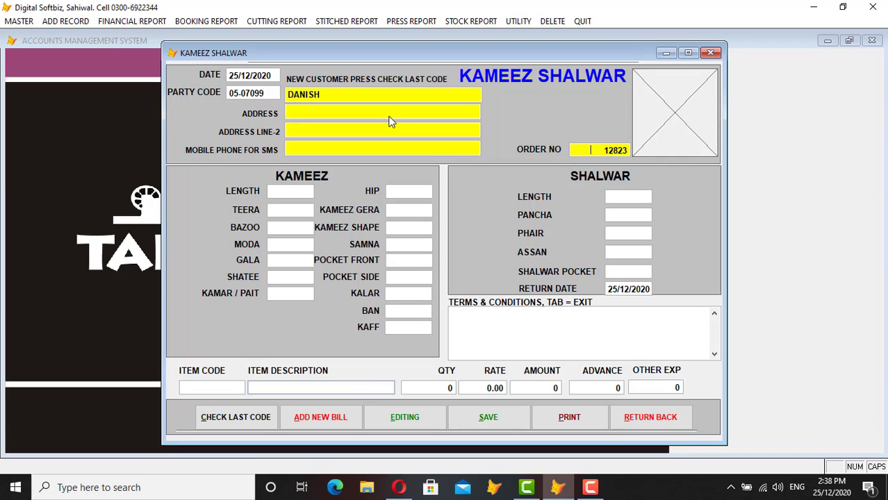
key("Return")
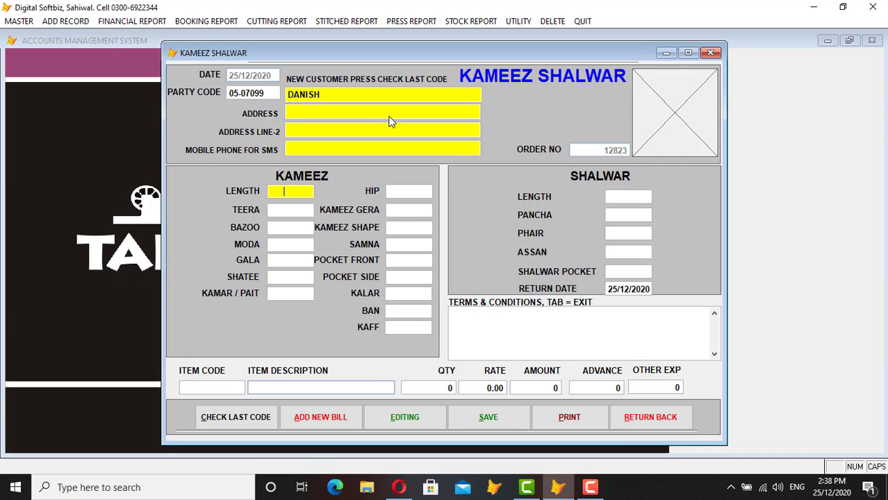
Enter the kameez measurements Length 10, Teera 12, Bazoo 23 and Moda 12
type("10")
key("Return")
type("12")
key("Return")
type("23")
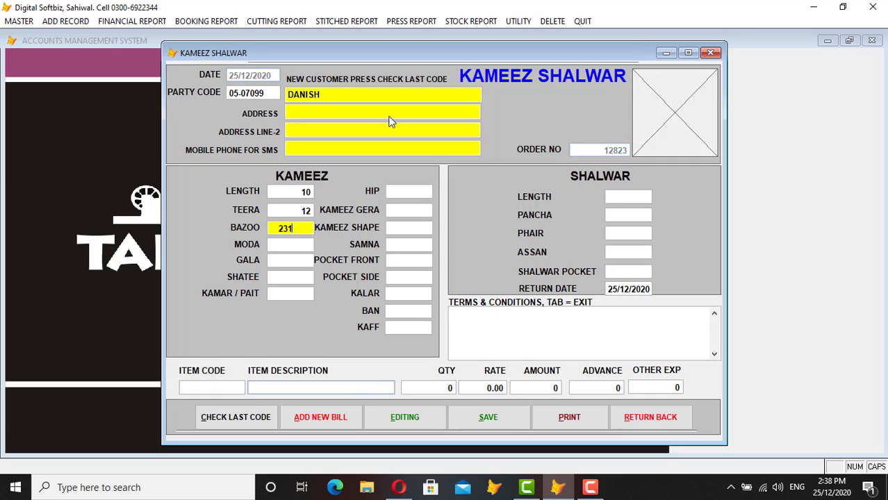
key("Return")
type("12")
key("Return")
Enter the kameez measurements Gala 32, Shatee 12 and Kamar / Pait 12
type("32")
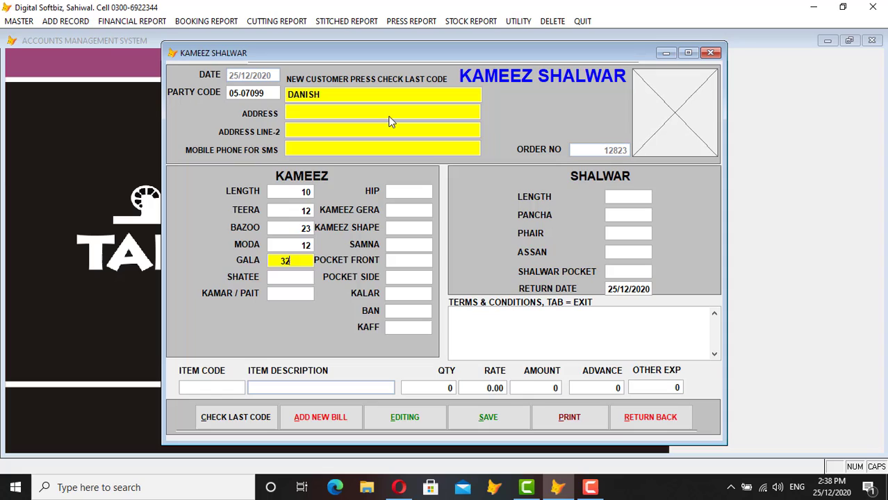
key("Return")
type("12")
key("Return")
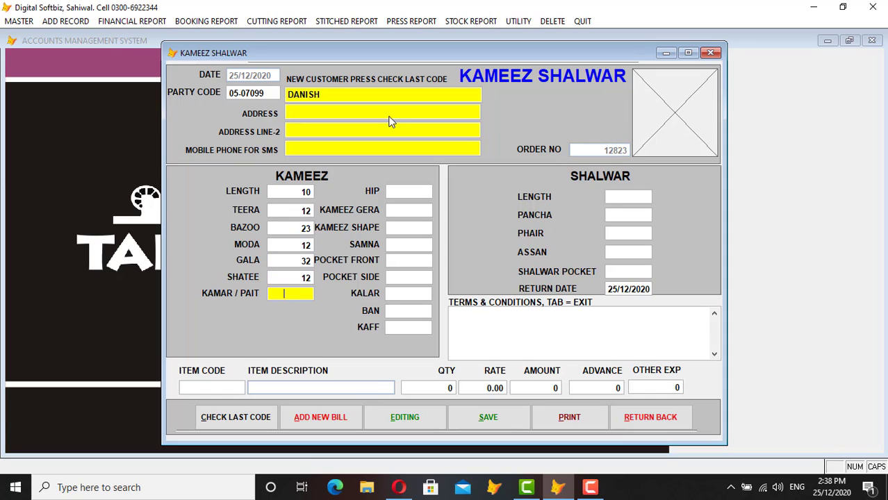
type("12")
key("Return")
Set the kameez Hip, Kameez Gera, Kameez Shape and Samna measurements to 32 each
type("32")
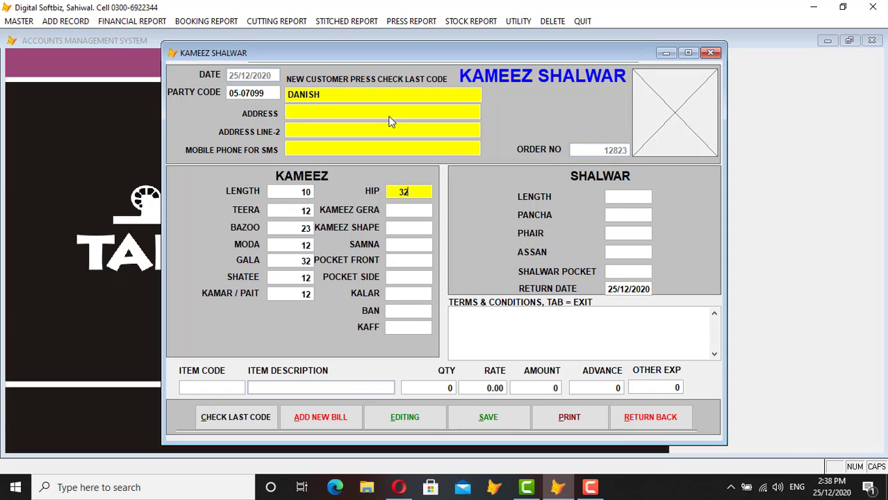
key("Return")
type("32")
key("Return")
type("32")
key("Return")
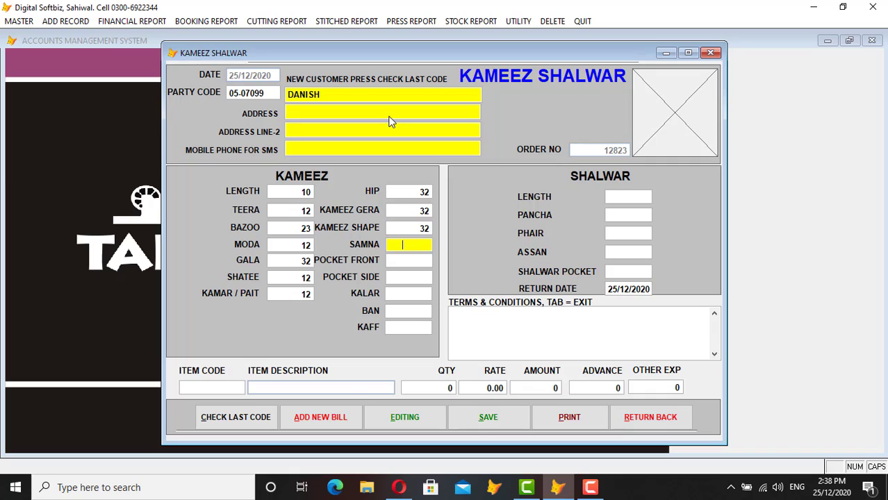
type("32")
key("Return")
Set Pocket Side to 12 and Ban to YES, leaving Pocket Front, Kalar and Kaff empty
key("Return")
type("12")
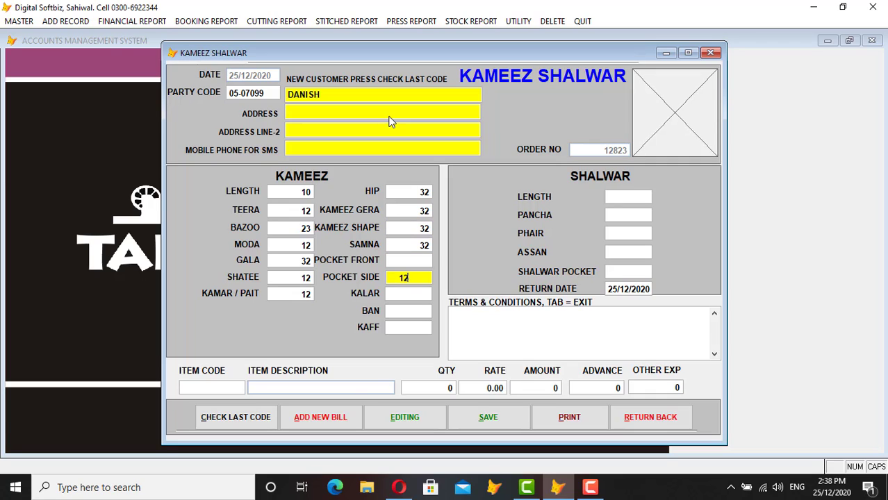
key("Return")
key("Return")
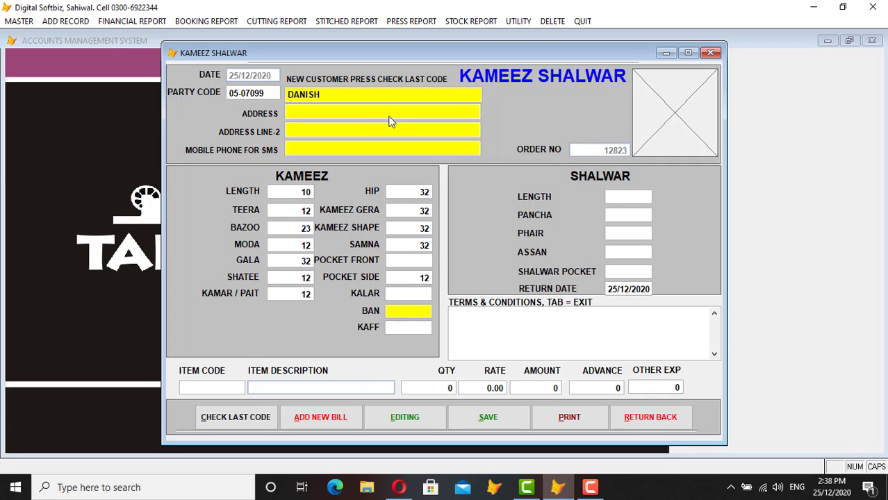
type("YES")
key("Return")
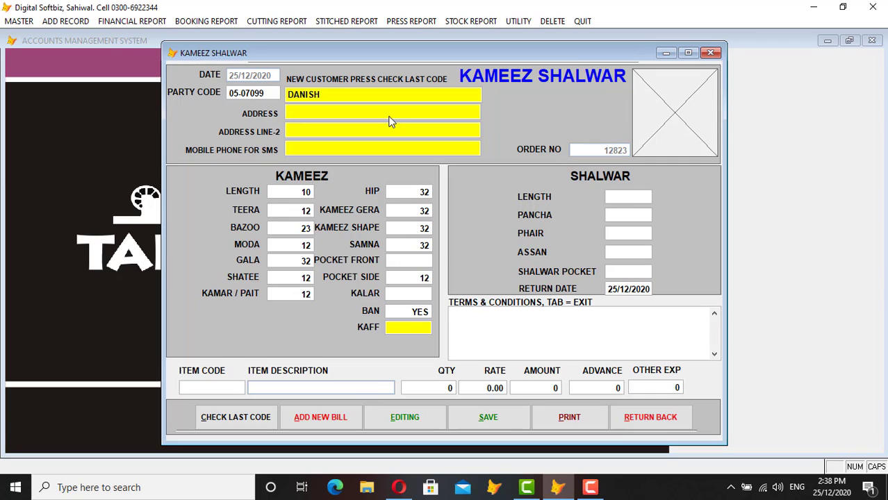
key("Return")
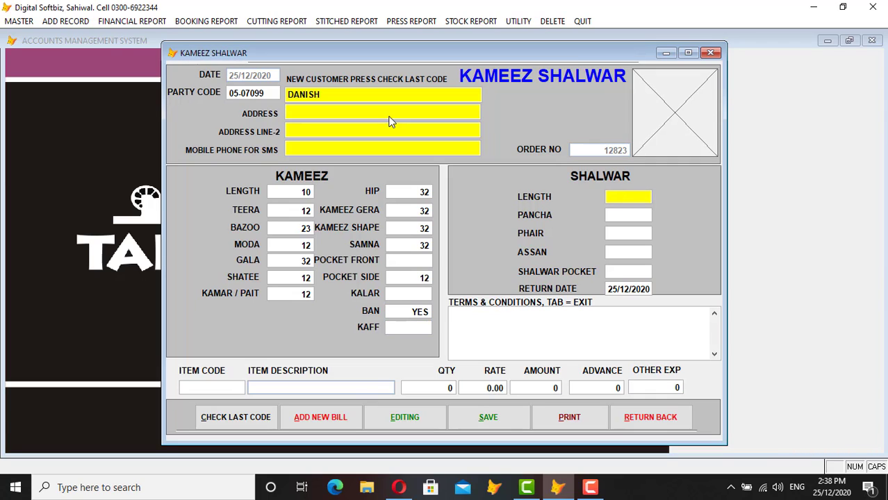
Enter the shalwar measurements Length 30, Pancha 30, Phair 12 and Assan 12, with Shalwar Pocket YES
type("3")
type("30")
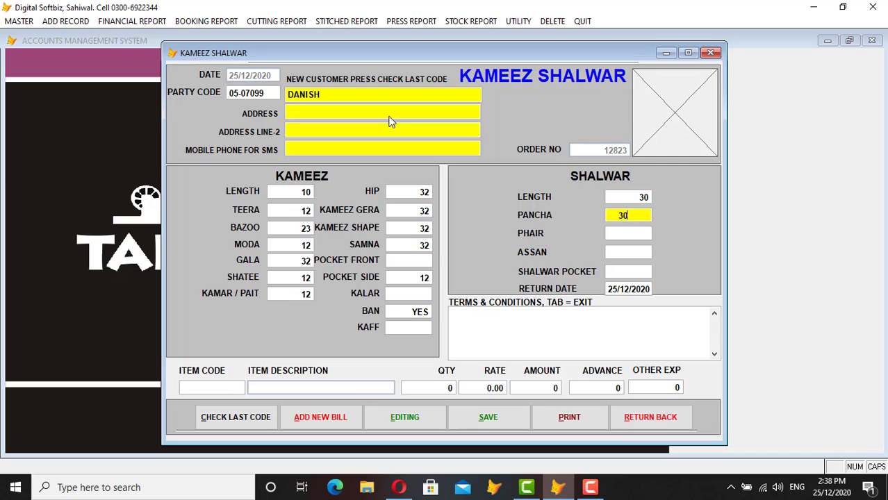
key("Return")
type("12")
key("Return")
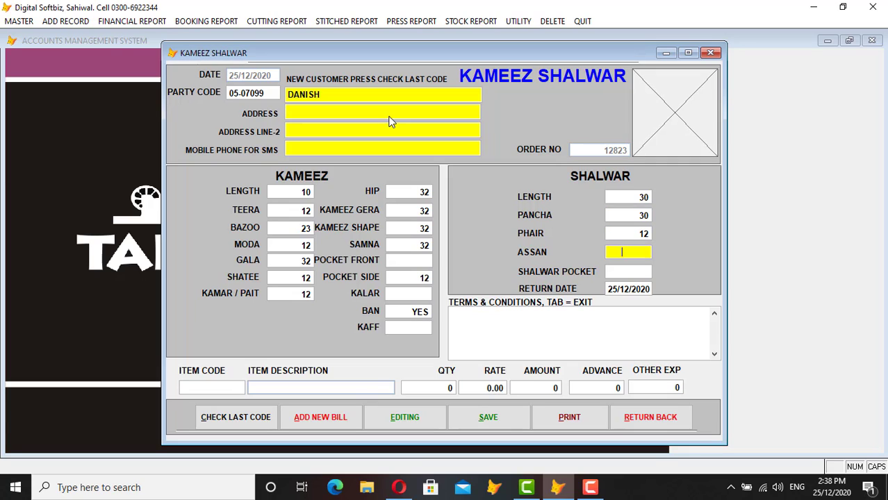
type("12")
key("Return")
type("YES")
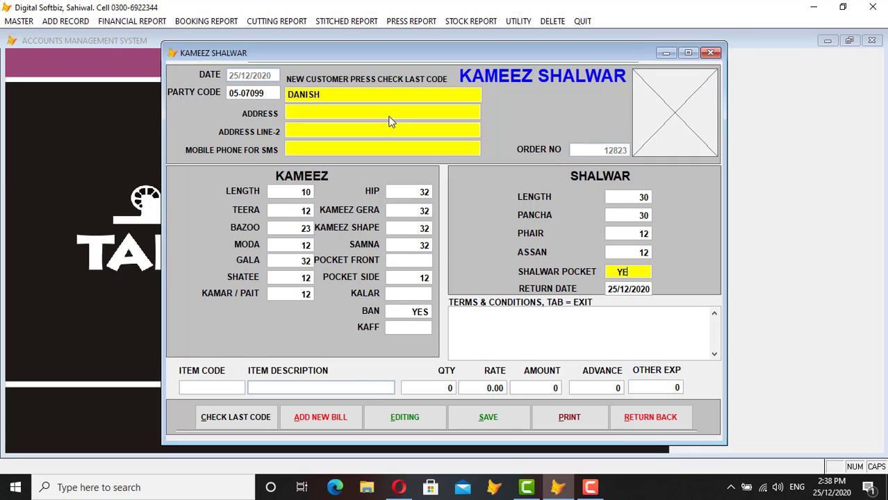
key("Return")
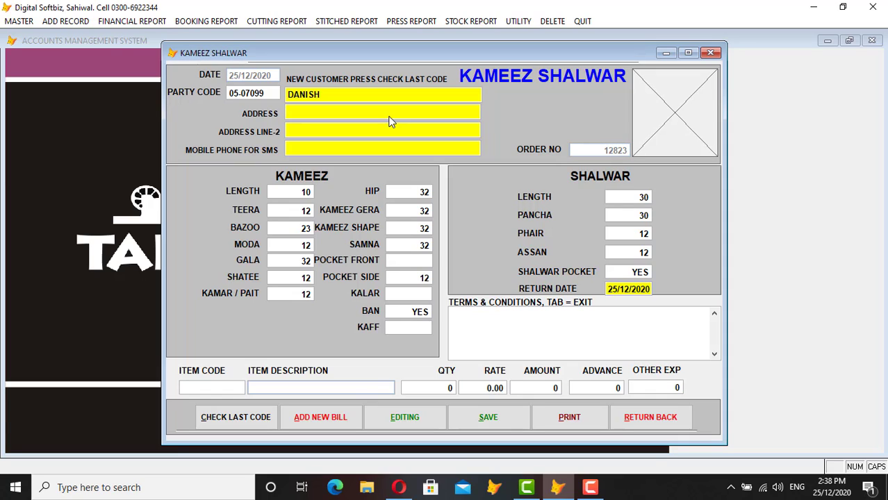
Keep the return date 25/12/2020 and enter KFJSAFKAHJKHSKJ as the terms and conditions
key("Return")
type("KFJSAFKAHJKHSKJ")
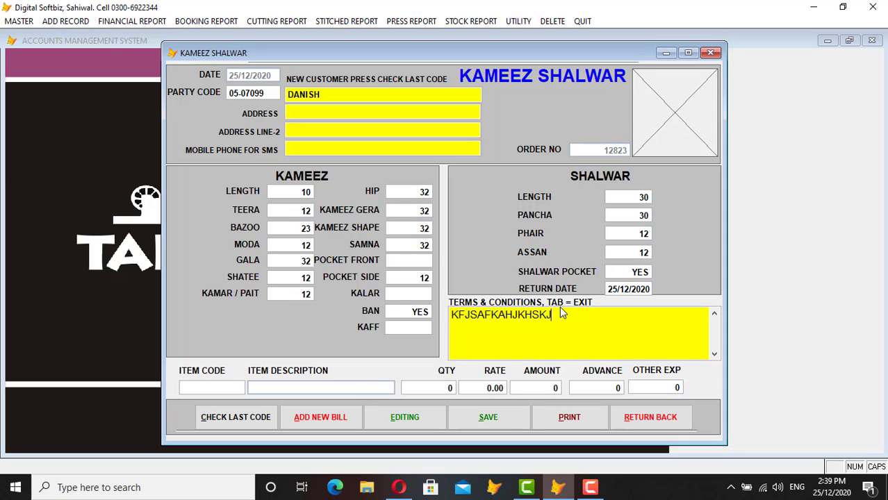
key("Tab")
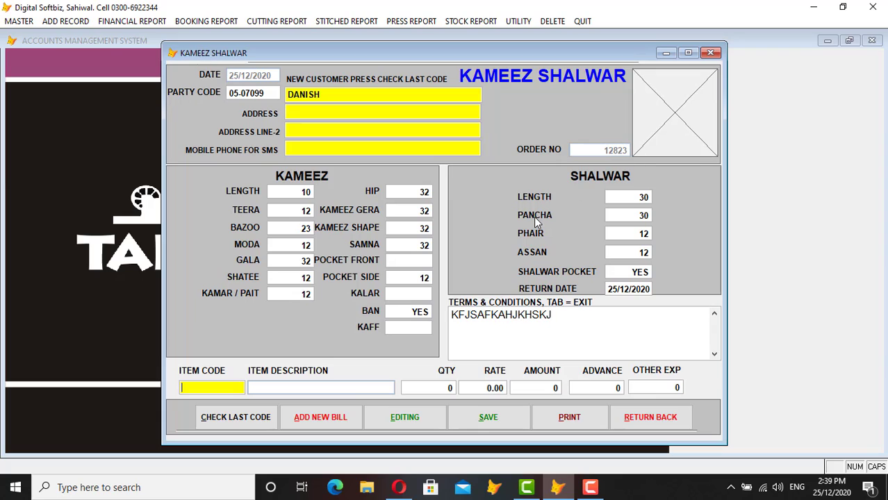
Look up items by the name PA and choose PATLIA KAMEEZ for the order
key("Return")
type("PA")
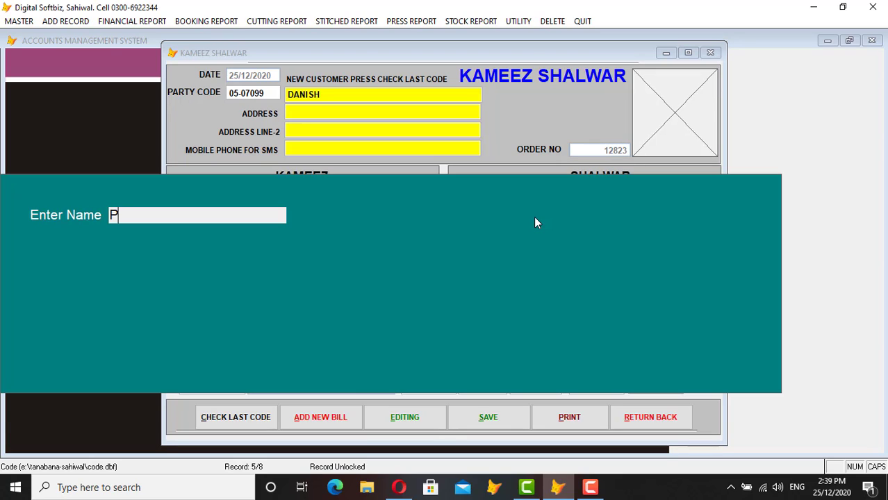
key("Return")
key("Down")
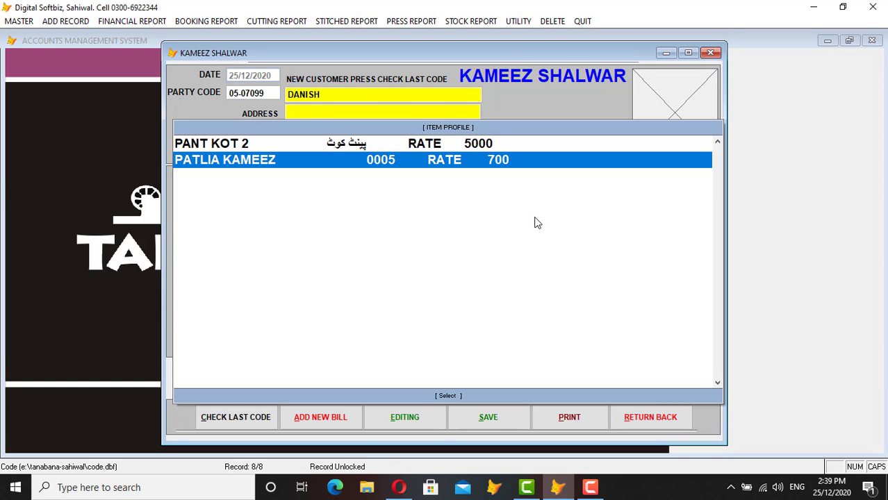
key("Return")
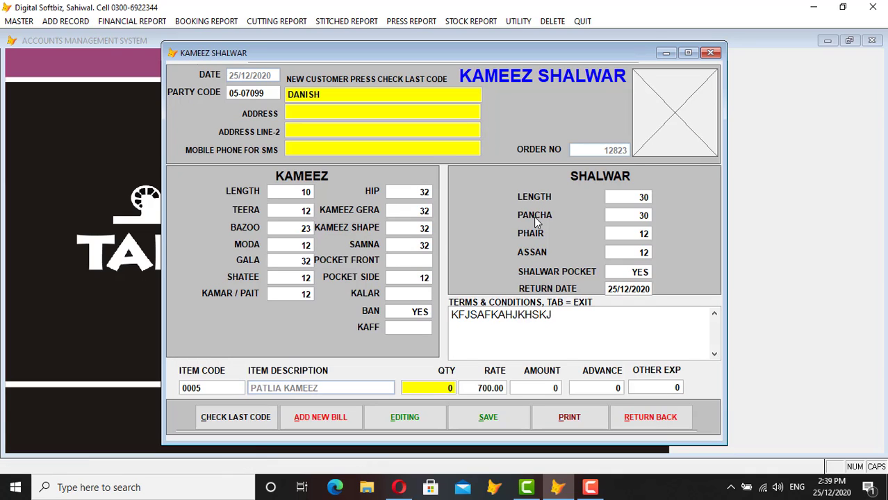
Set quantity 1 and advance 200, keep rate 700 and other expenses 0, then save the booking and leave the form
type("1")
key("Return")
key("Return")
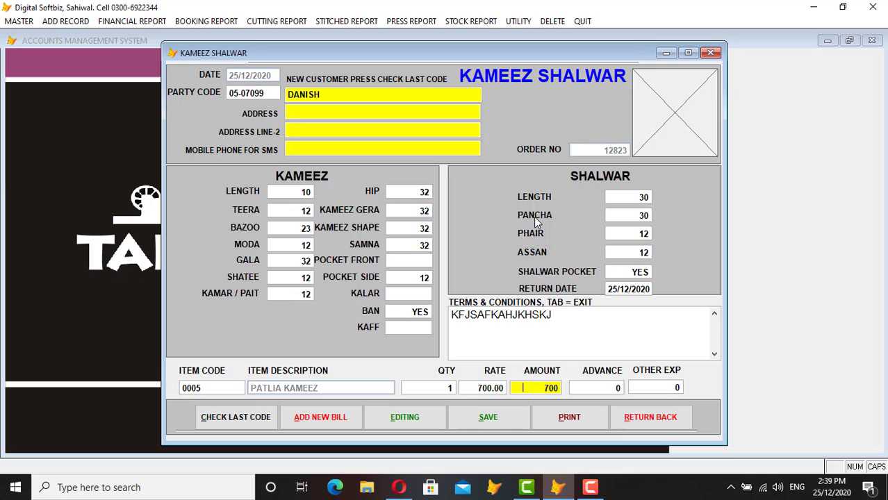
key("Return")
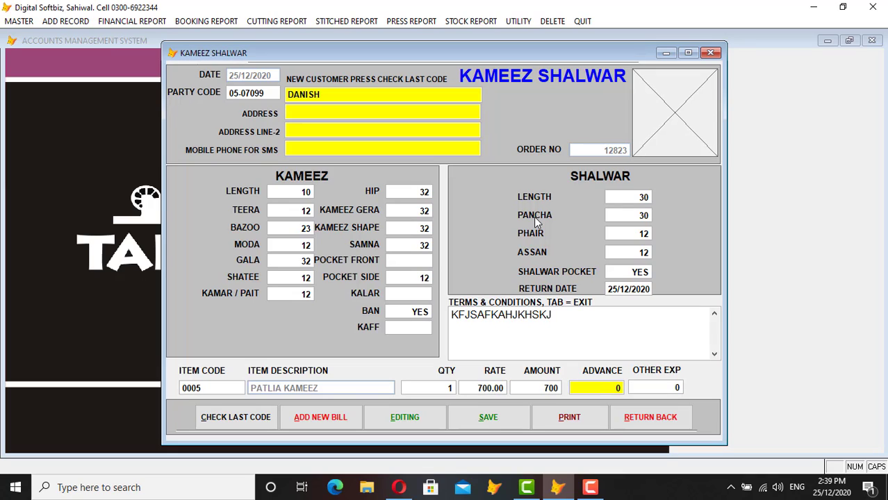
type("2000")
key("Return")
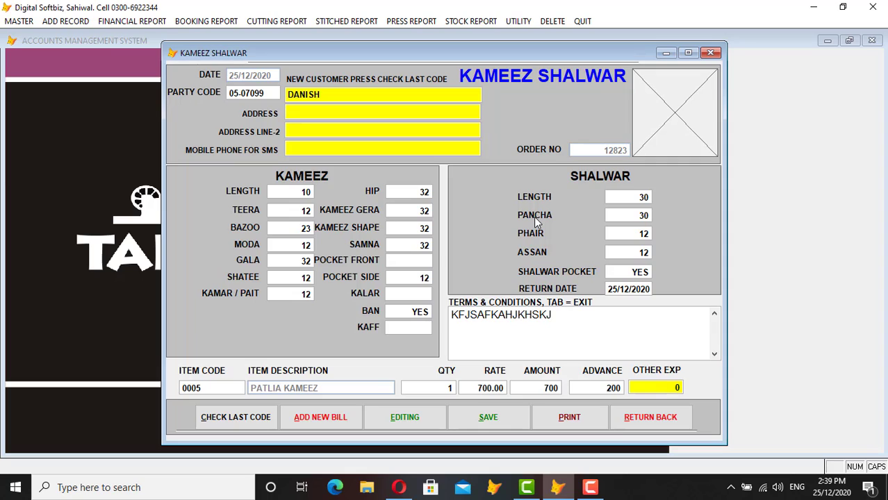
key("Return")
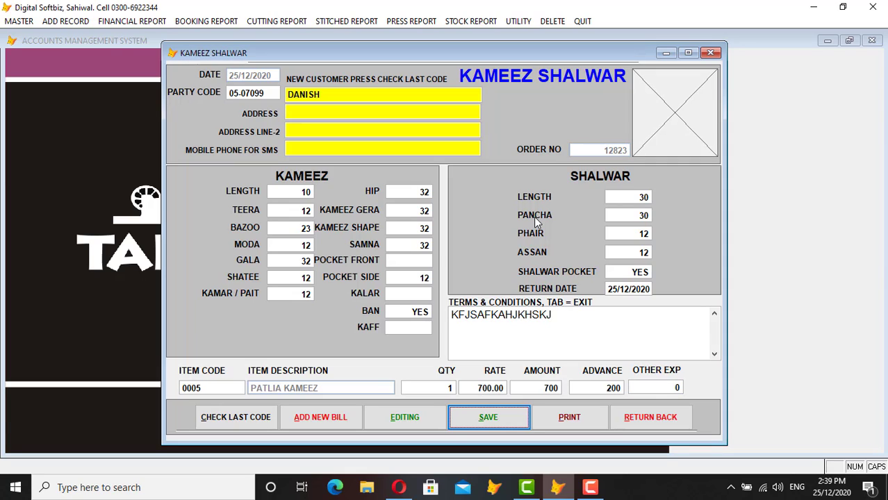
key("Return")
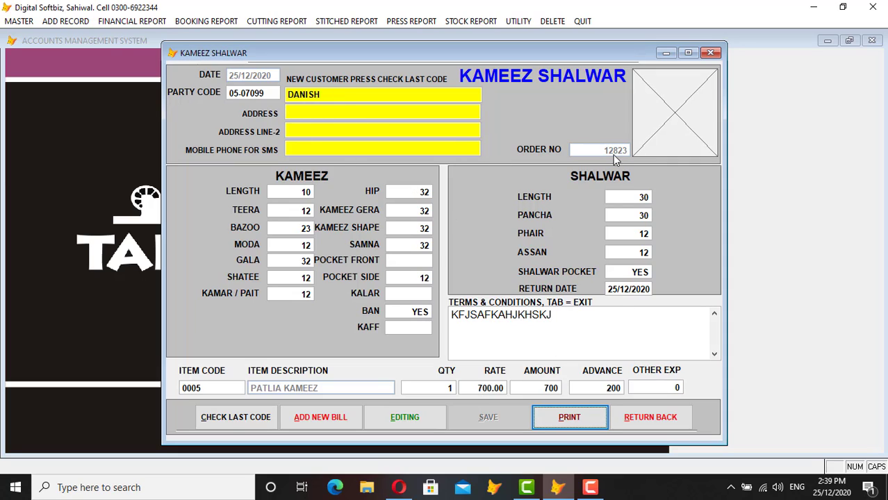
left_click(660, 417)
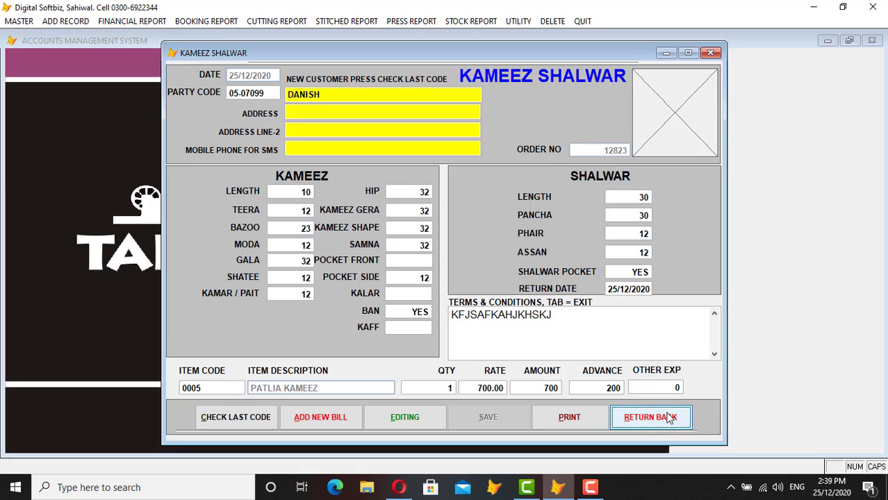
Open a receipt after cutting, enter the new booking's order number, and accept the date 25/12/2020 and party code
left_click(68, 22)
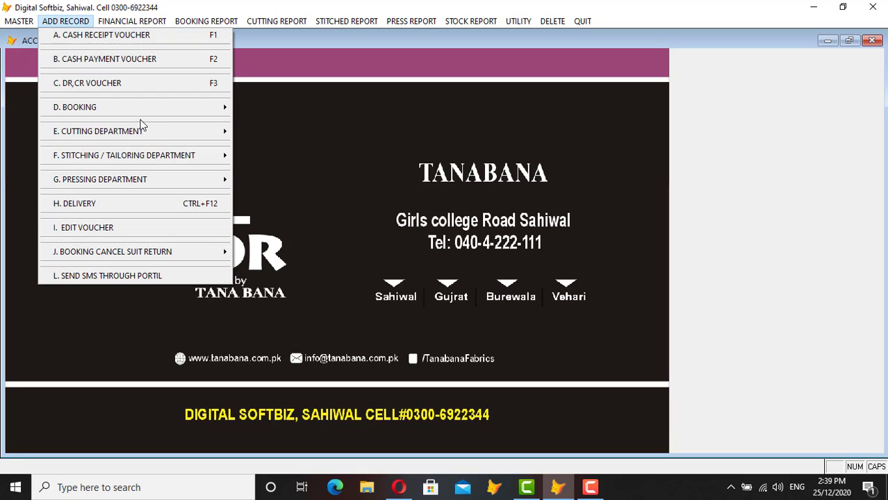
mouse_move(155, 140)
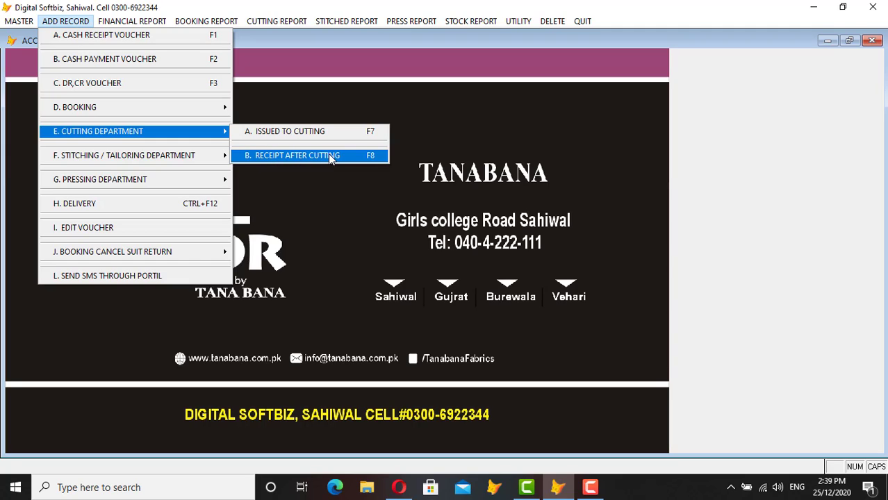
left_click(309, 156)
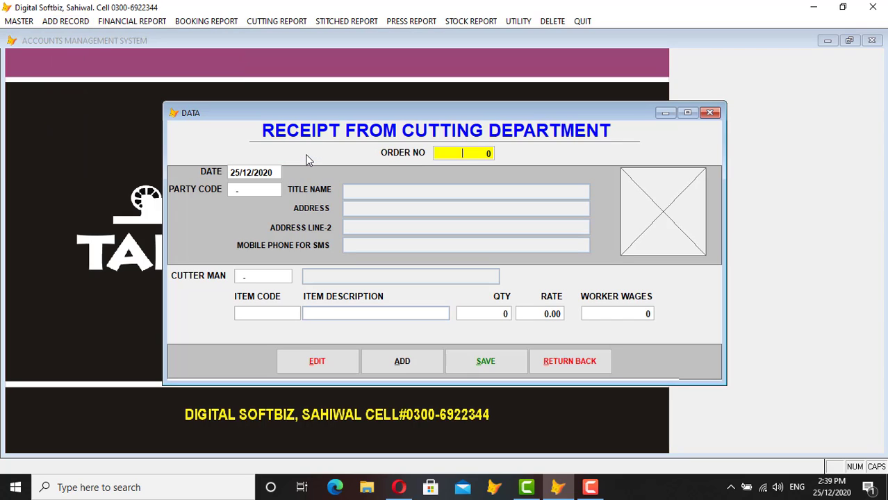
type("12823")
key("Return")
key("Return")
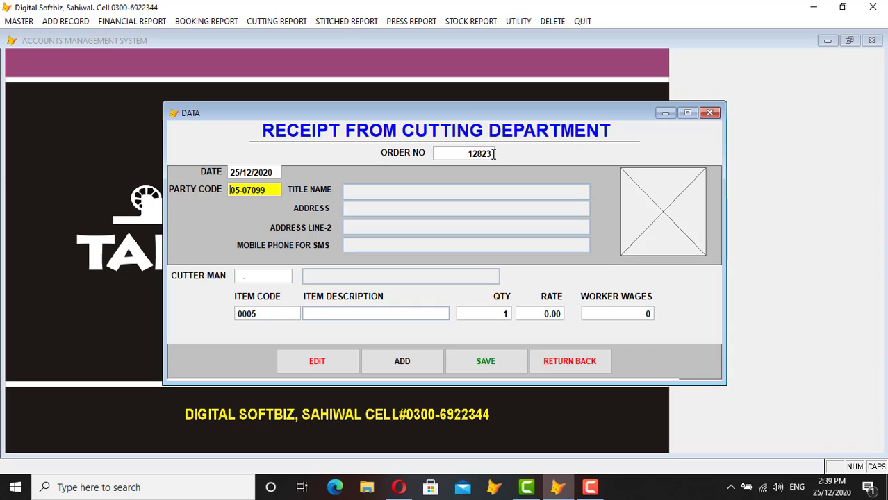
key("Return")
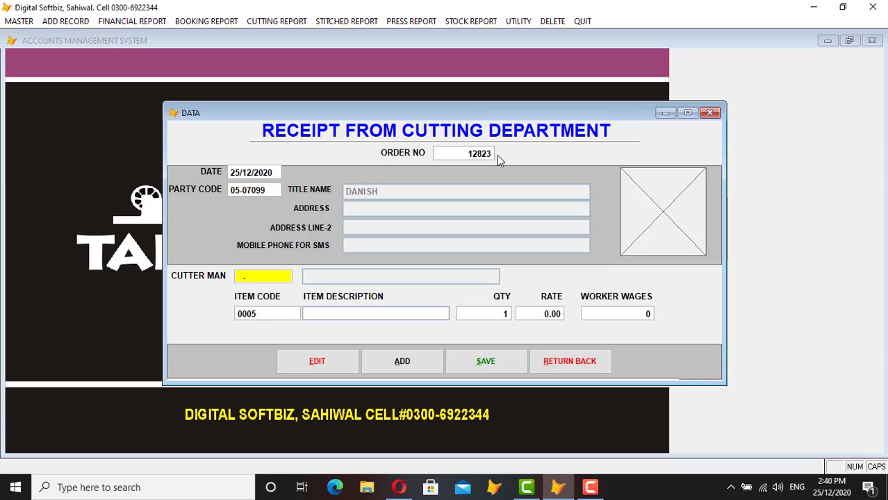
Choose the fourth account in the ledger list as the cutter man and accept item code 0005
key("Return")
key("Return")
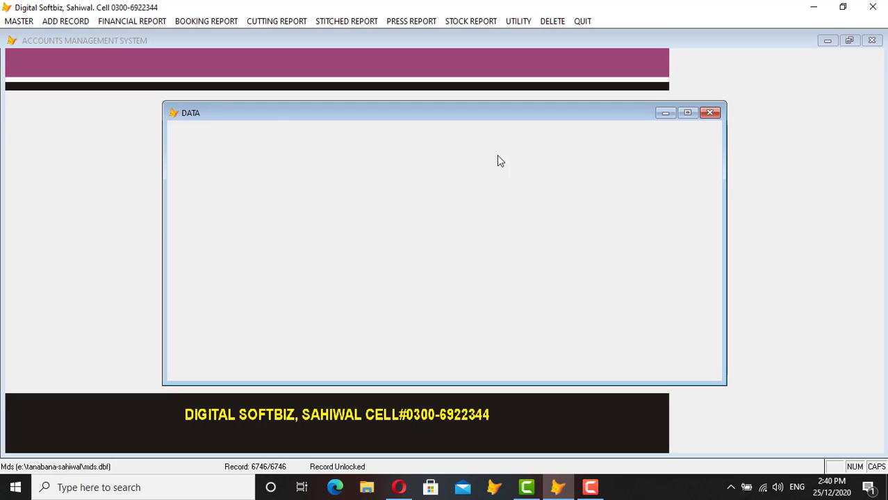
key("Down")
key("Down")
key("Down")
key("Down")
key("Down")
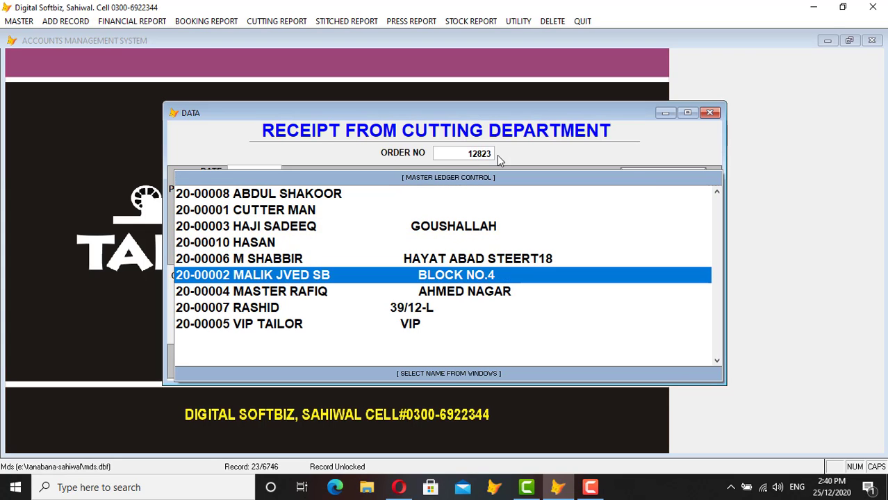
key("Up")
key("Up")
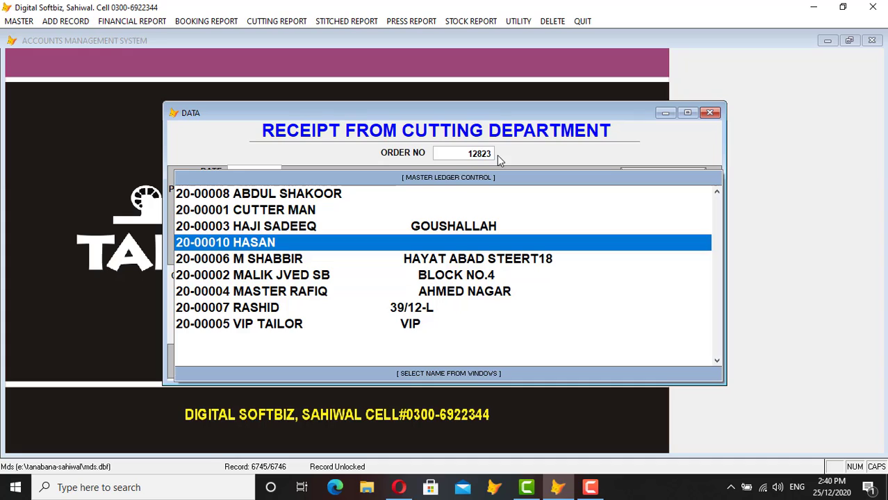
key("Return")
key("Return")
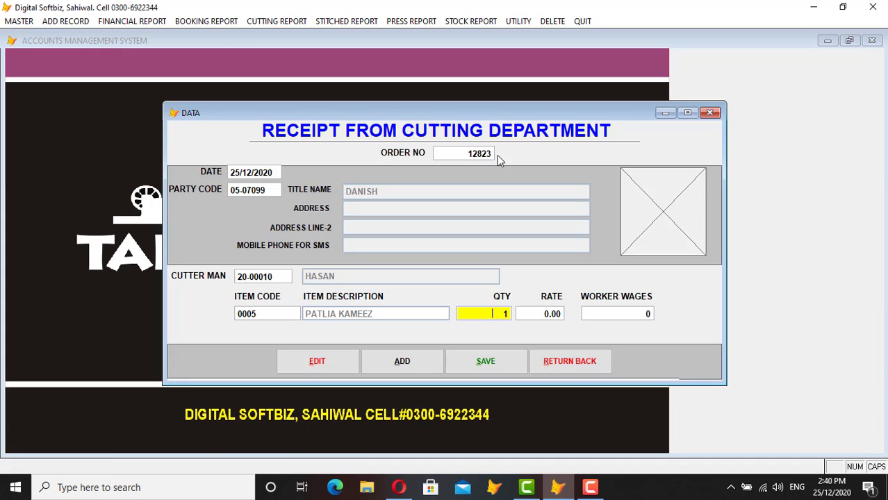
Keep the quantity at 1 and set the cutter's rate to 100
key("Return")
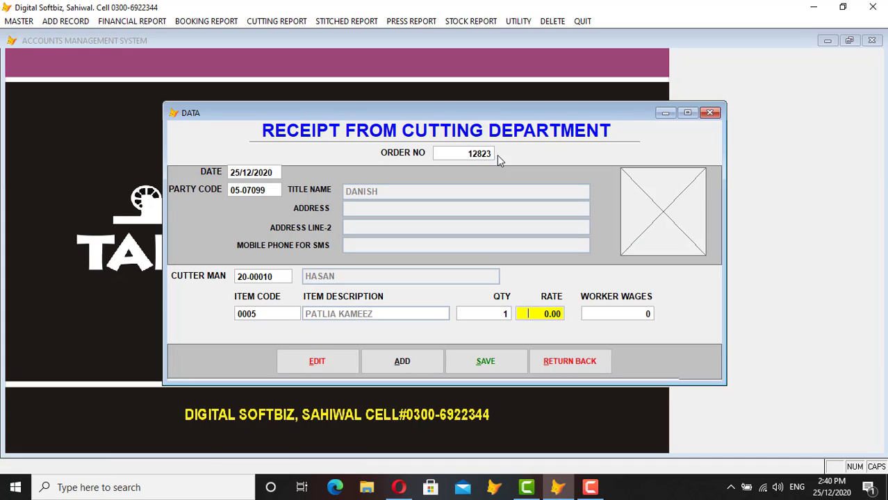
type("100")
key("Return")
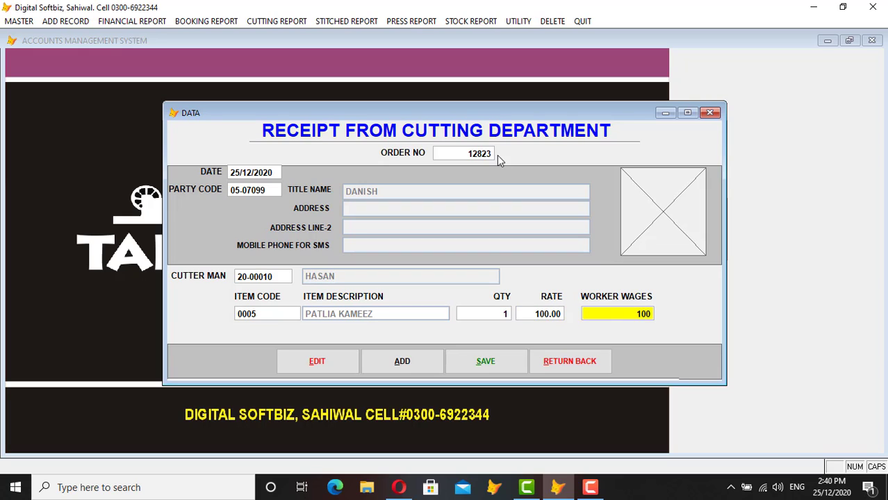
Save the cutting department receipt and leave the form
key("Return")
key("Return")
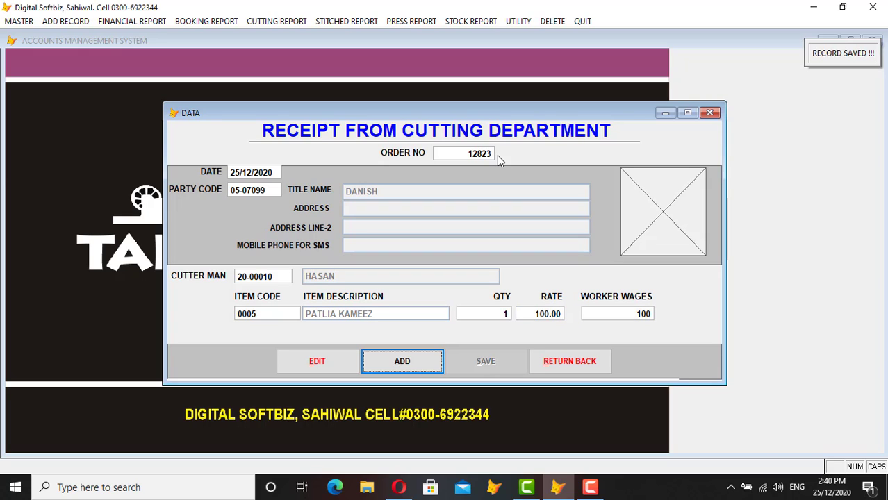
left_click(570, 361)
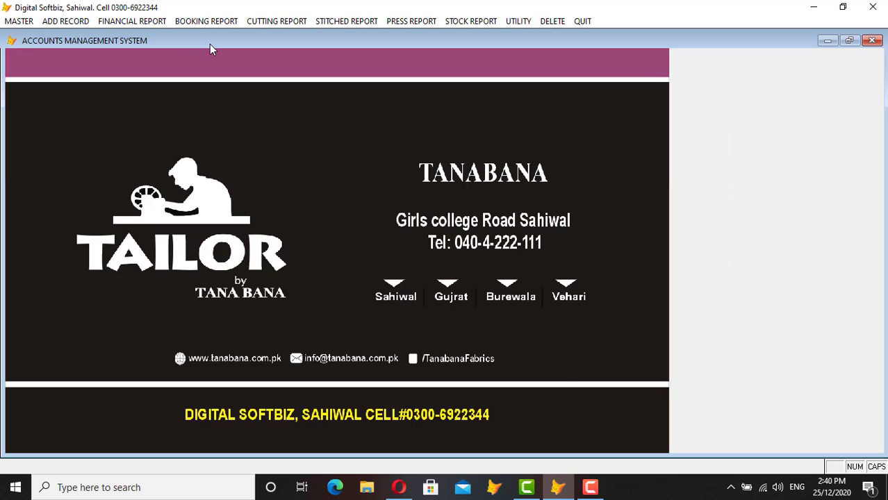
Open a receipt after stitching, enter the booking's order number, and accept the date 25/12/2020 and party code
left_click(83, 23)
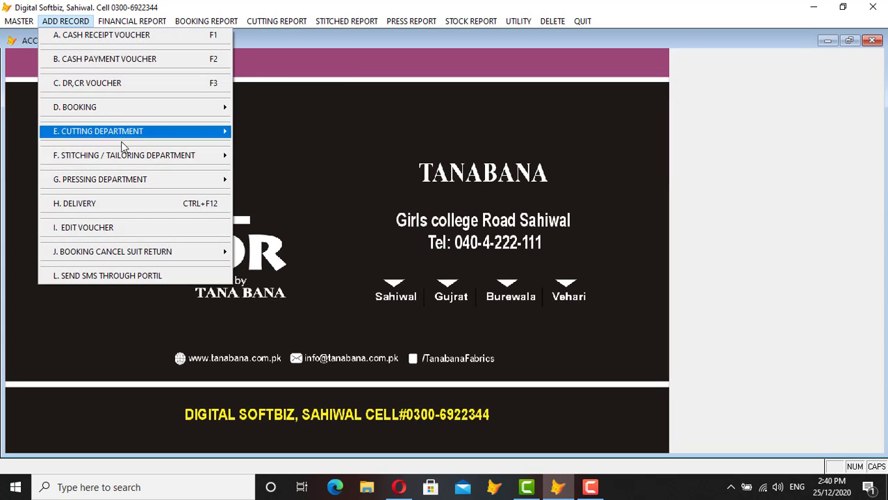
mouse_move(159, 157)
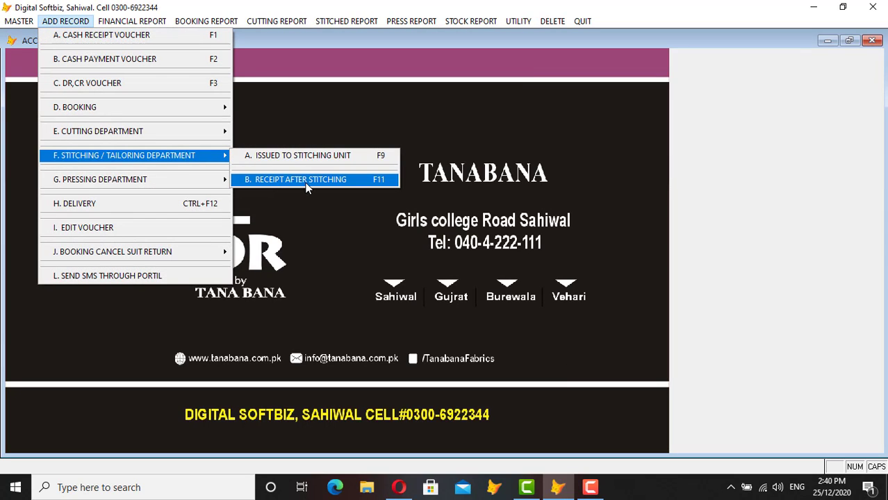
left_click(323, 182)
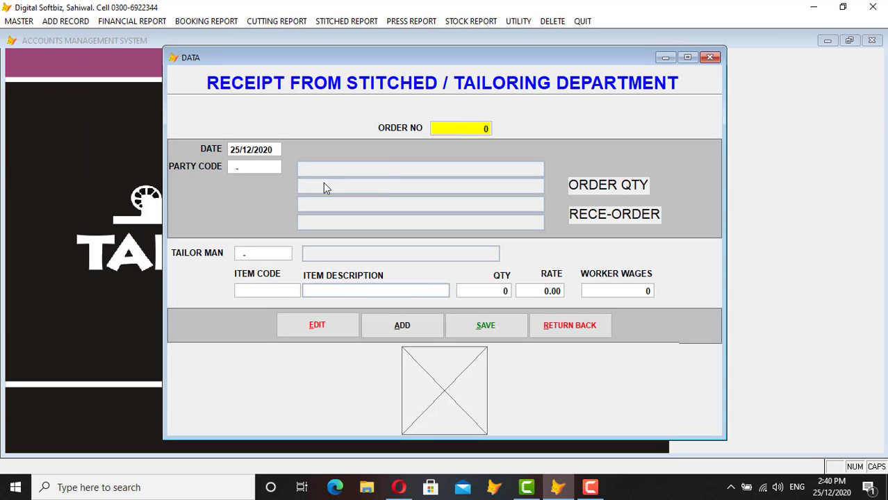
type("12823")
key("Return")
key("Return")
key("Return")
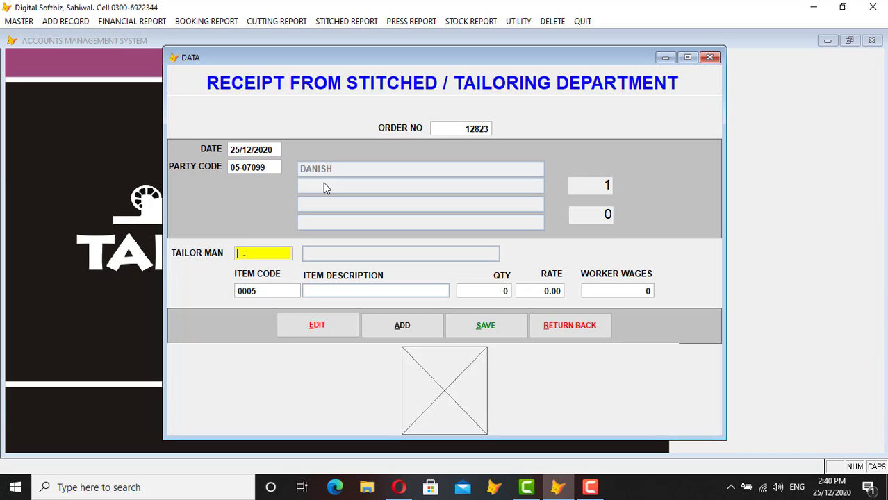
Look up tailor accounts by the letter A and choose the eighth account in the ledger list as the tailor man
key("Return")
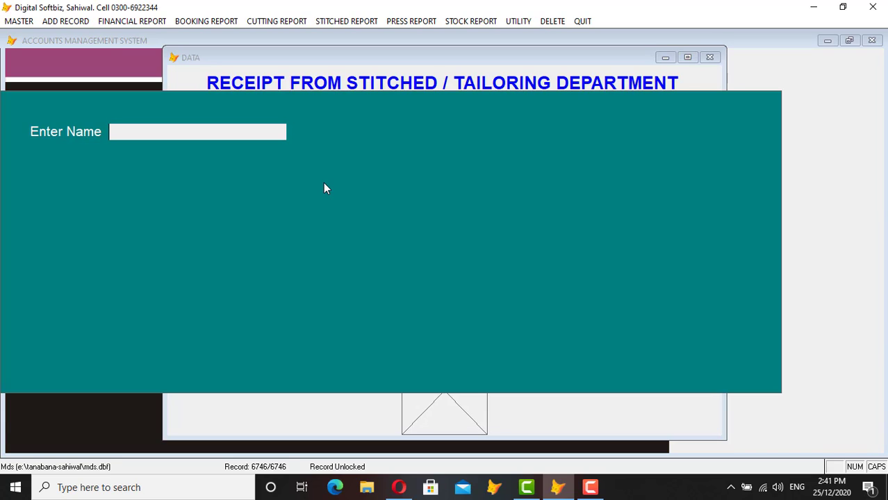
type("A")
key("Return")
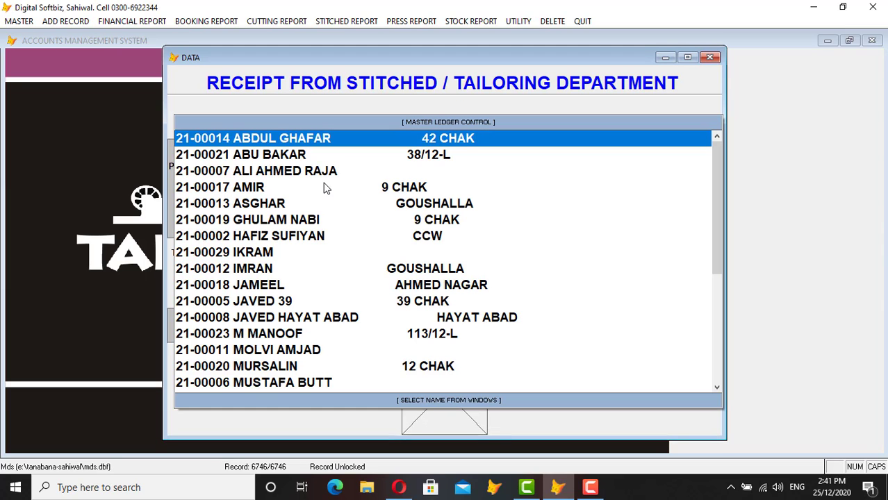
key("Down")
key("Down")
key("Down")
key("Down")
key("Down")
key("Down")
key("Down")
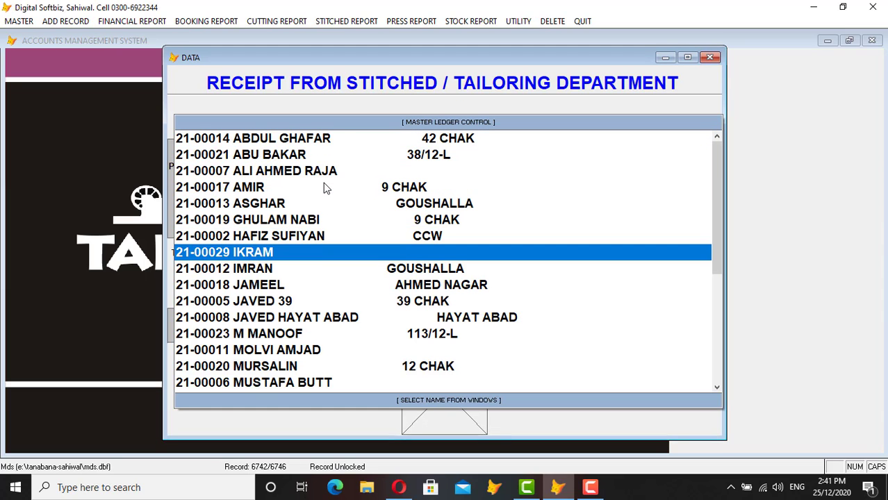
key("Return")
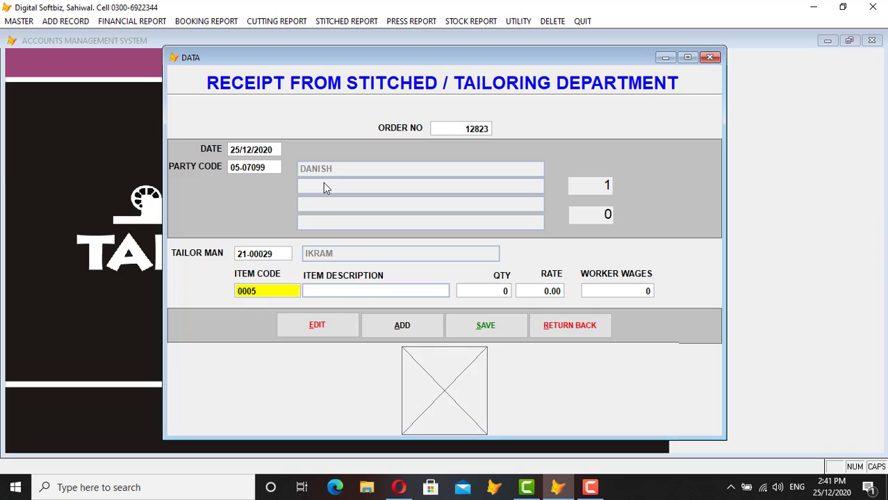
Accept item code 0005 for the stitching receipt, then set quantity 1 and the tailor's rate to 50
key("Return")
type("1")
key("Return")
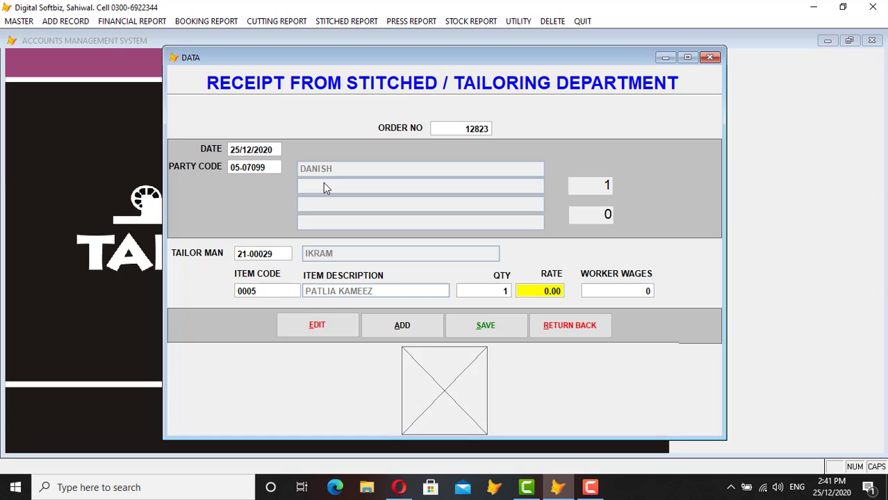
type("50")
key("Return")
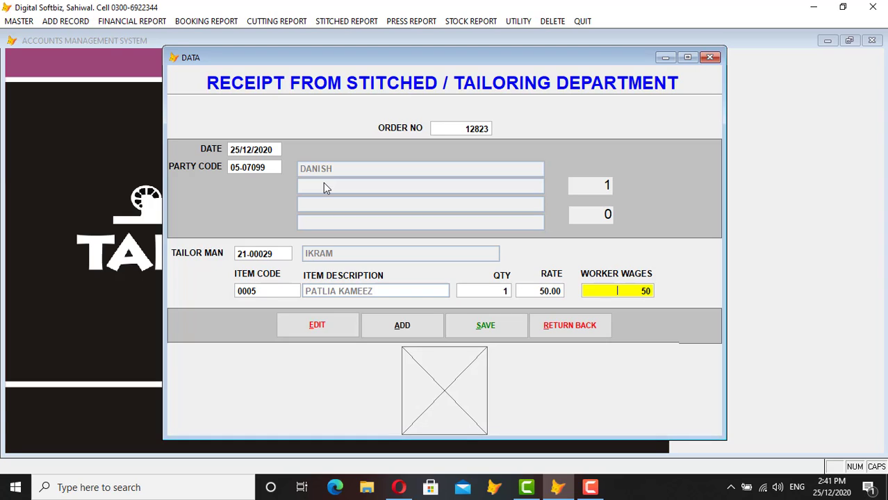
Save the stitching department receipt and leave the form
key("Return")
key("Return")
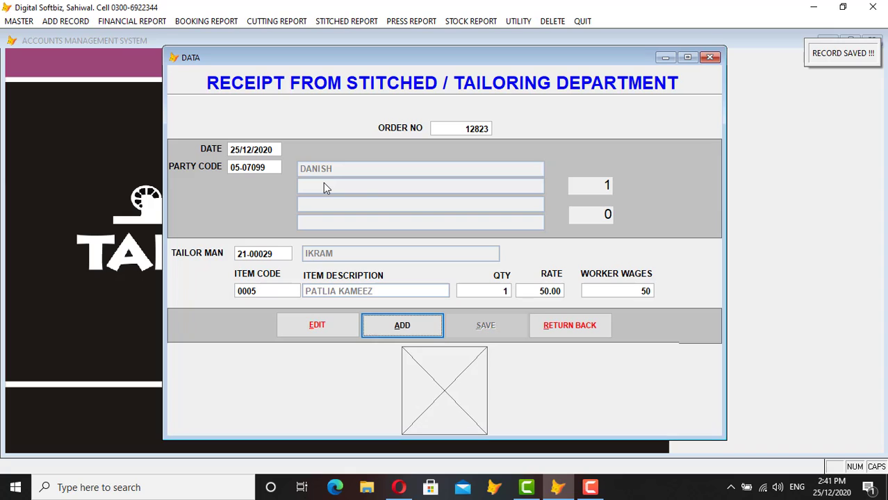
left_click(549, 317)
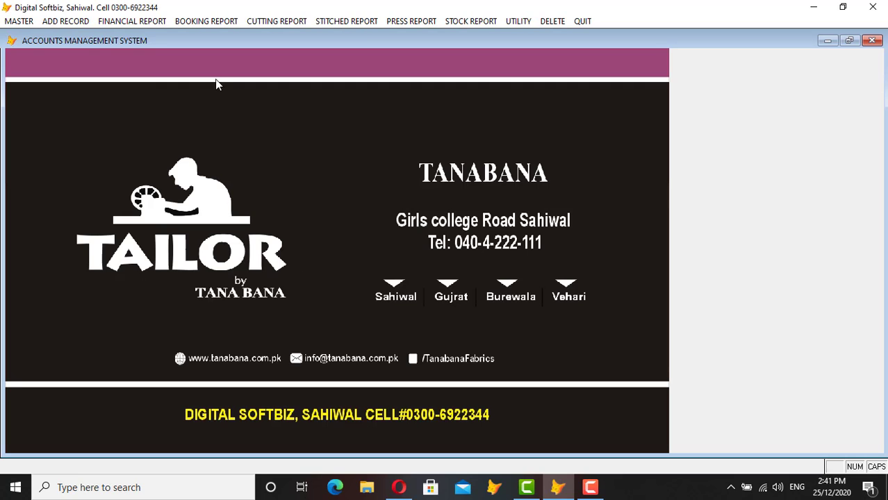
Open a receipt after press, enter the booking's order number, and accept the date 25/12/2020 and party code
left_click(66, 22)
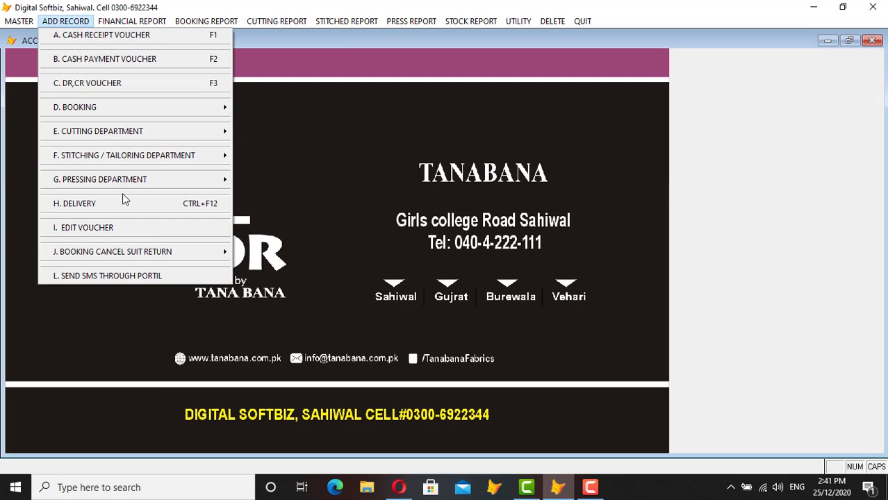
mouse_move(198, 184)
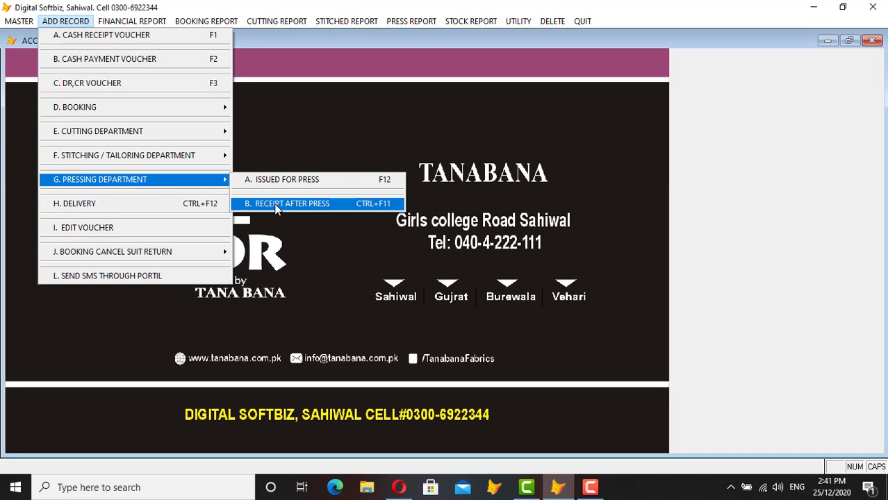
left_click(312, 204)
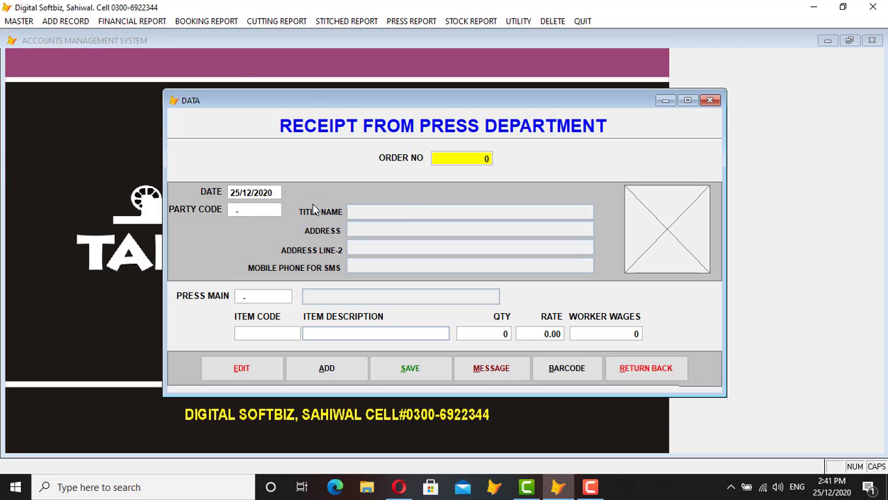
type("12823")
key("Return")
key("Return")
key("Return")
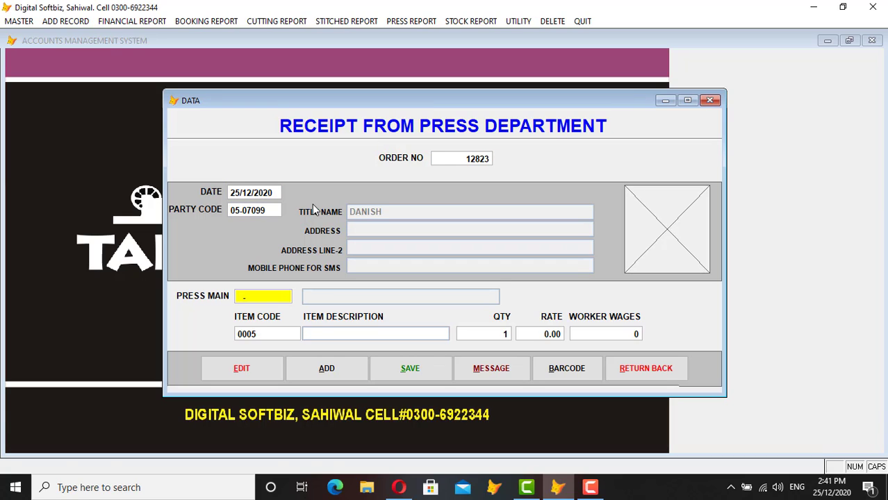
List the press accounts without a name filter and choose the second one as the press man
key("Return")
key("Return")
key("Down")
key("Down")
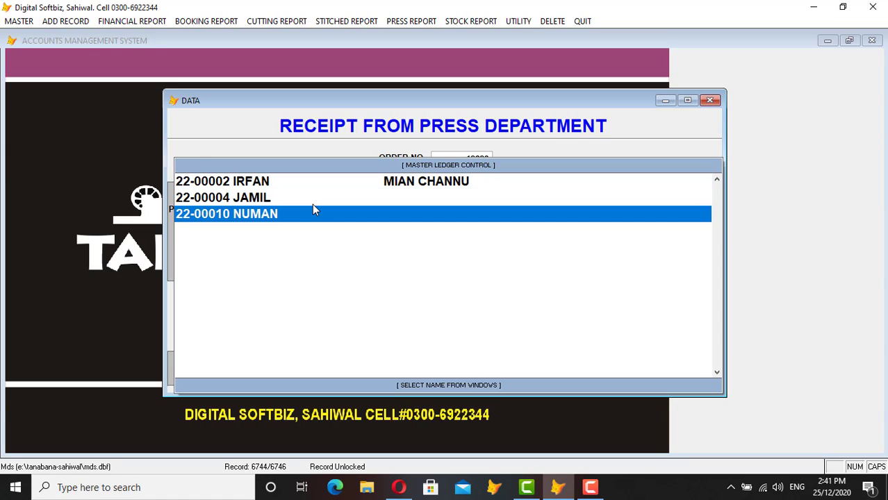
key("Up")
key("Return")
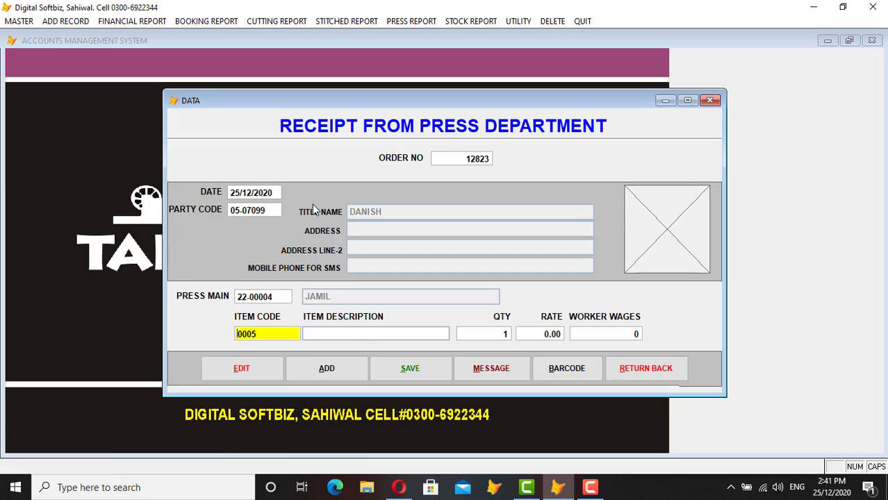
Accept item code 0005 and quantity 1 for the press receipt, and set the press man's rate to 80
key("Return")
key("Return")
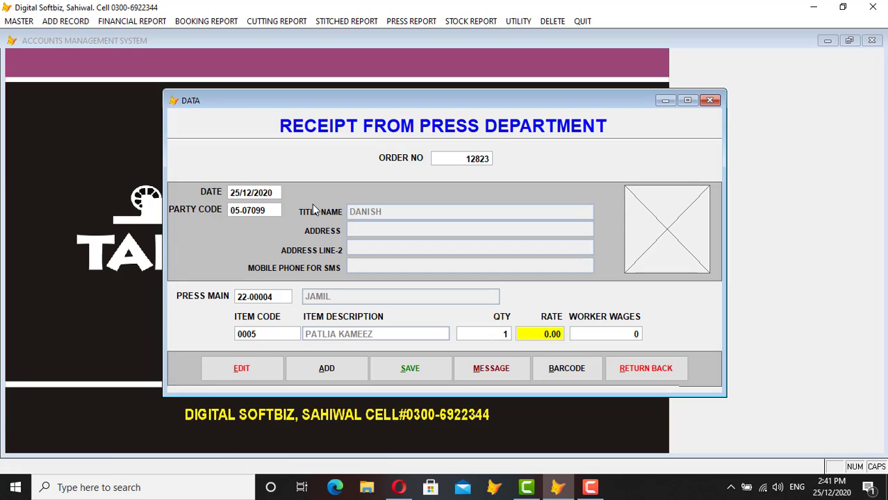
type("80")
key("Return")
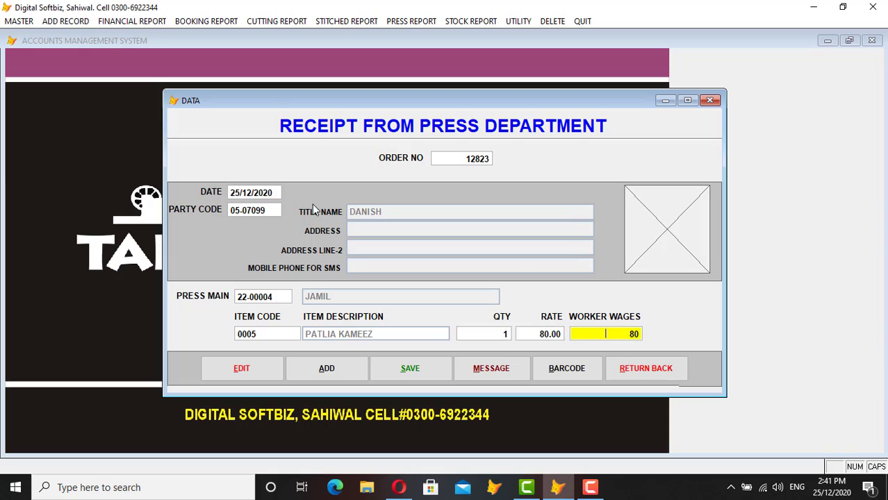
Save the press department receipt and leave the form
key("Return")
key("Return")
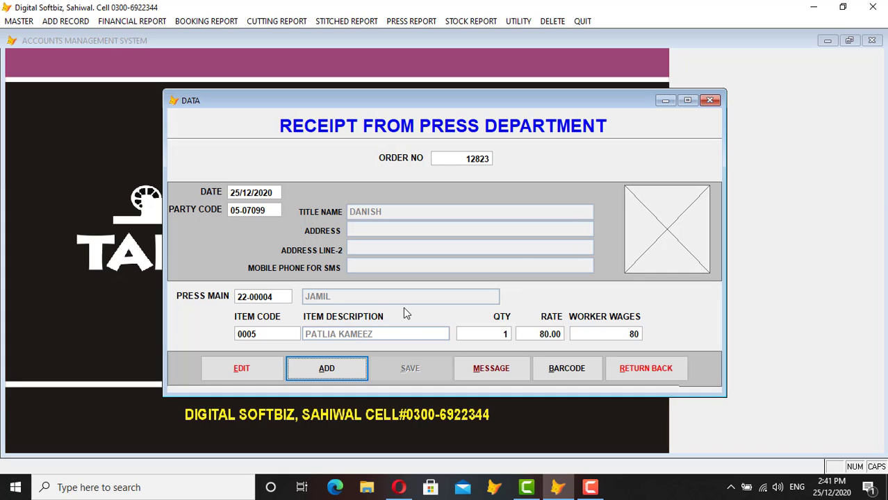
left_click(634, 368)
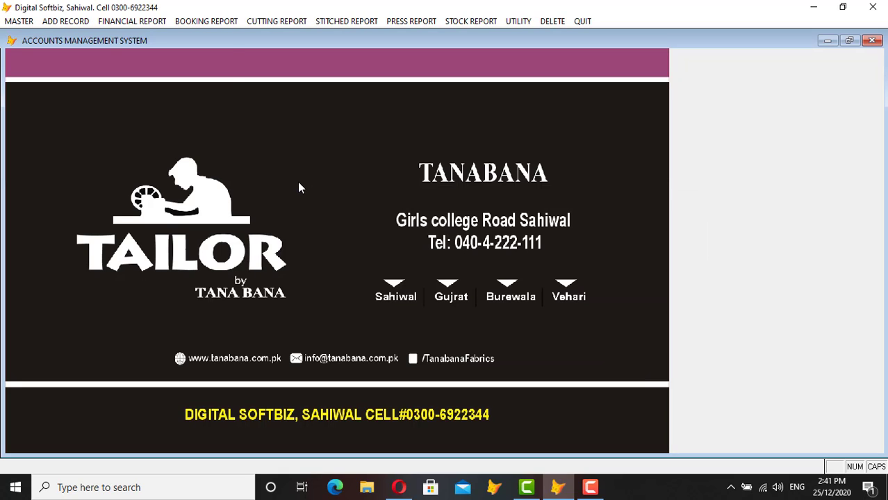
Preview the ready suit stock in hand report on screen from 25/12/2020 to 25/12/2020, then close it
left_click(65, 21)
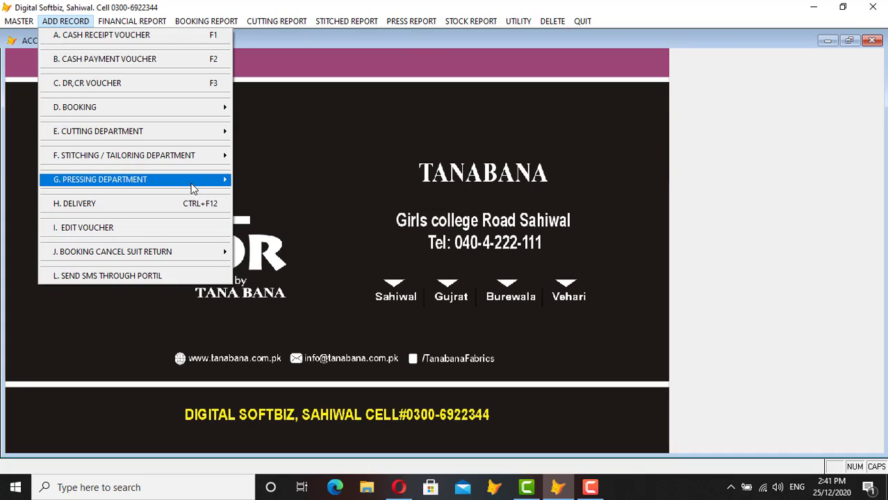
mouse_move(470, 19)
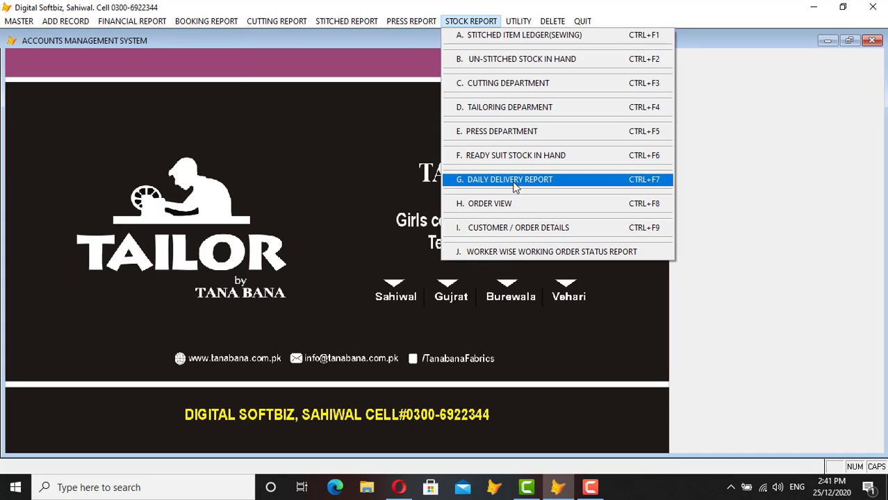
left_click(539, 154)
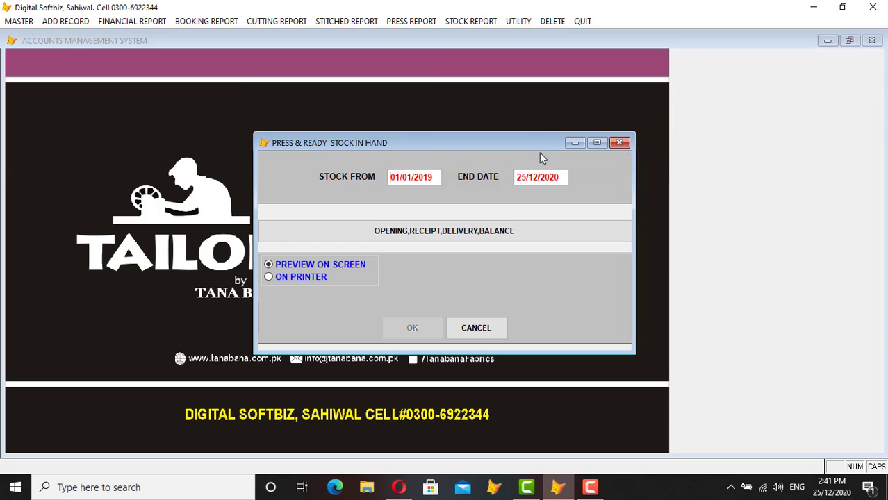
type("25/12/2020")
key("Return")
key("Return")
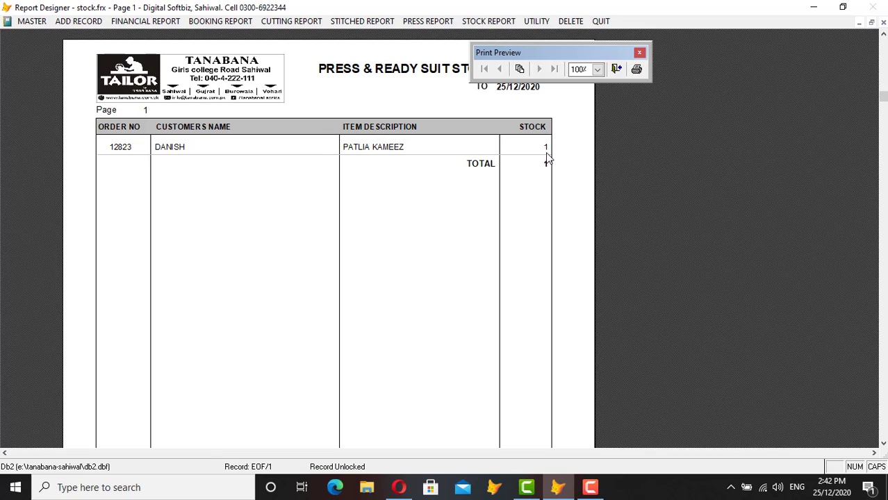
key("Escape")
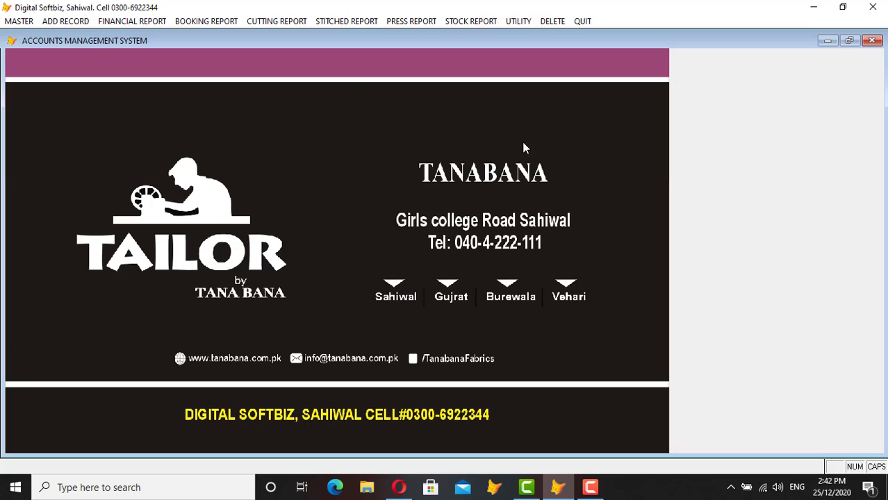
Open a delivery record, enter the booking's order number, and accept the date 25/12/2020 and party code
left_click(69, 21)
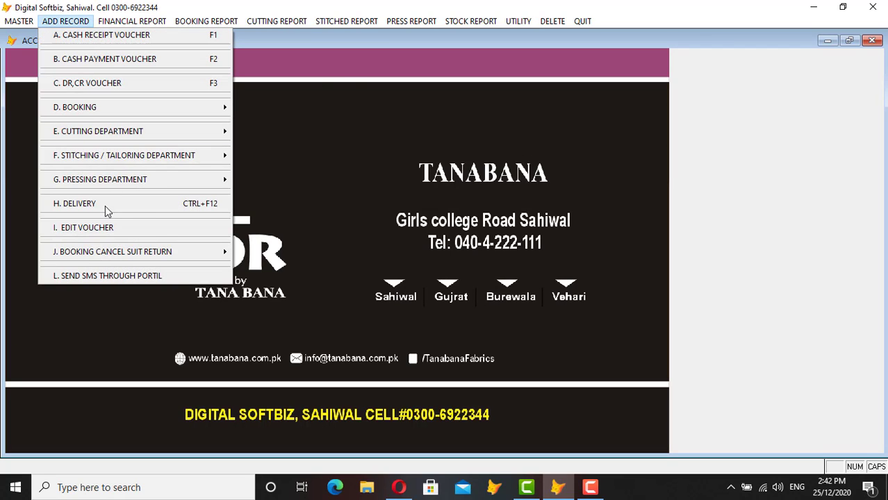
left_click(129, 206)
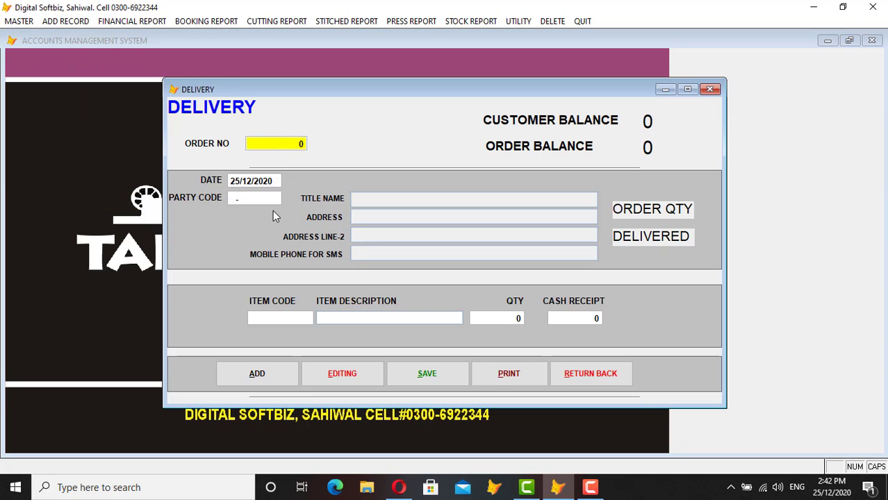
type("12823")
key("Return")
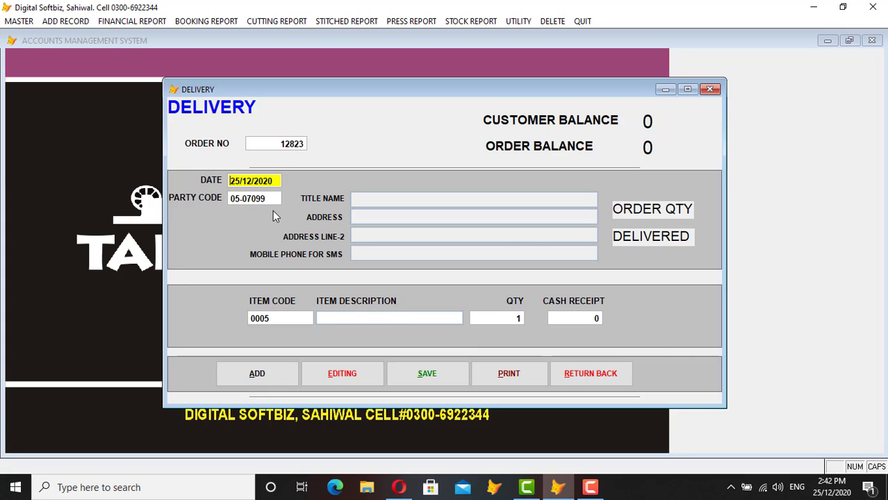
key("Return")
key("Return")
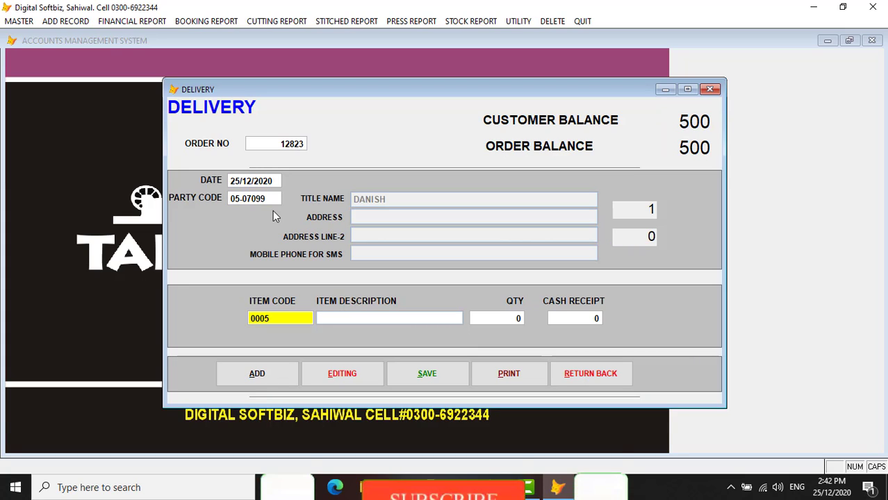
Accept item code 0005 for the delivery and set the delivered quantity to 1
key("Return")
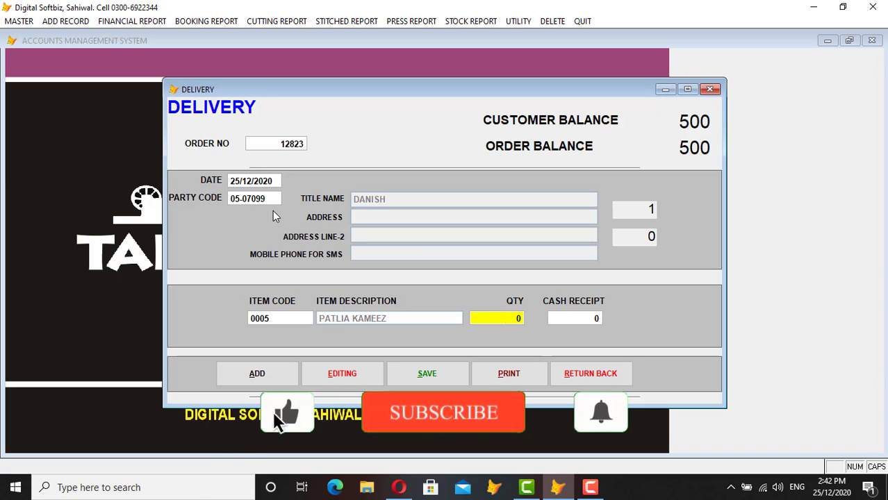
type("1")
key("Return")
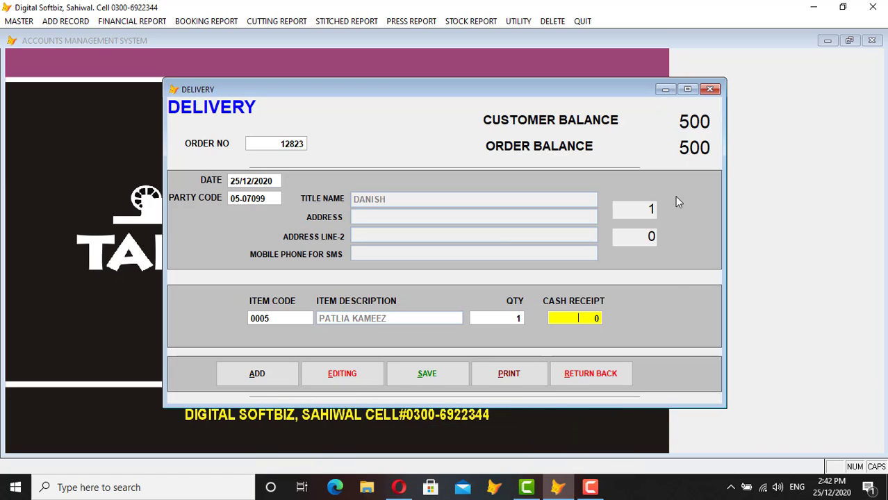
Set the delivery's cash receipt to 500 and save the delivery record
type("5000")
key("Return")
key("Return")
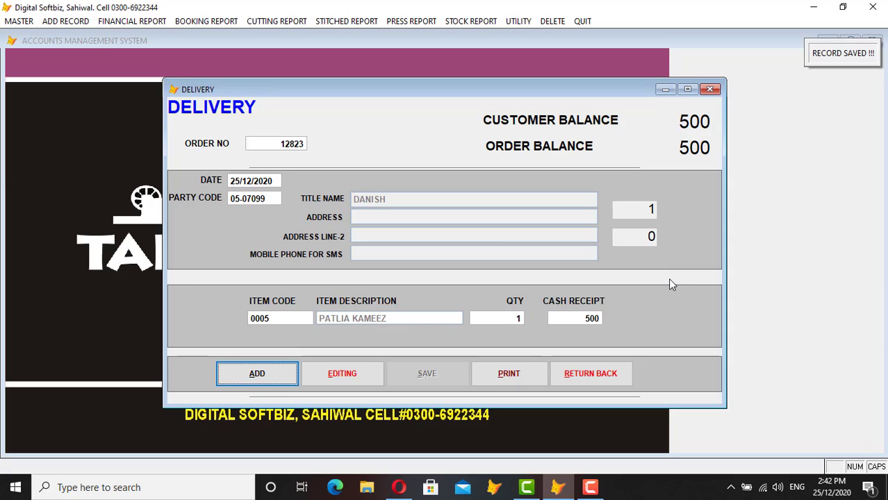
Start printing the delivery record, cancel the print dialog, minimize the browser window that opens, and leave the delivery form
left_click(527, 379)
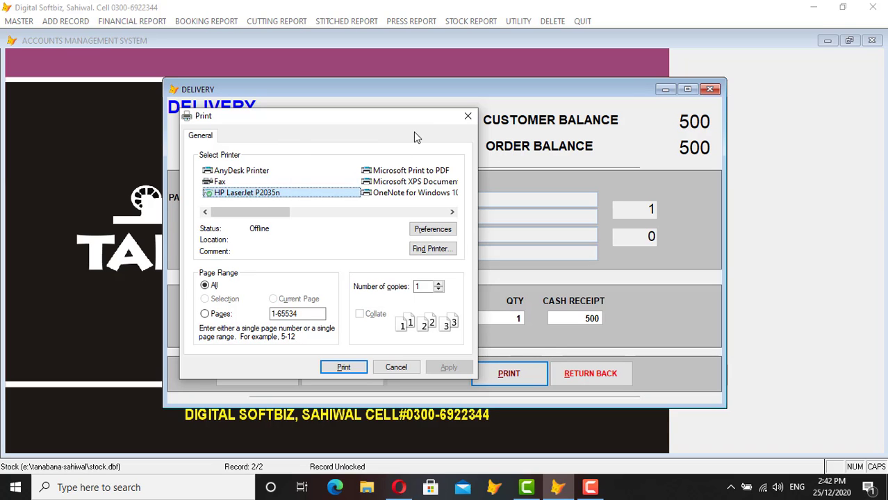
left_click(469, 116)
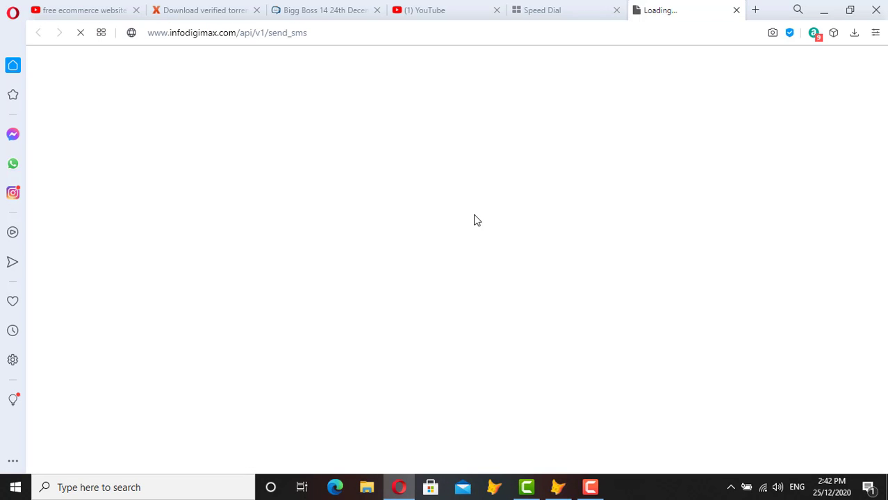
left_click(819, 9)
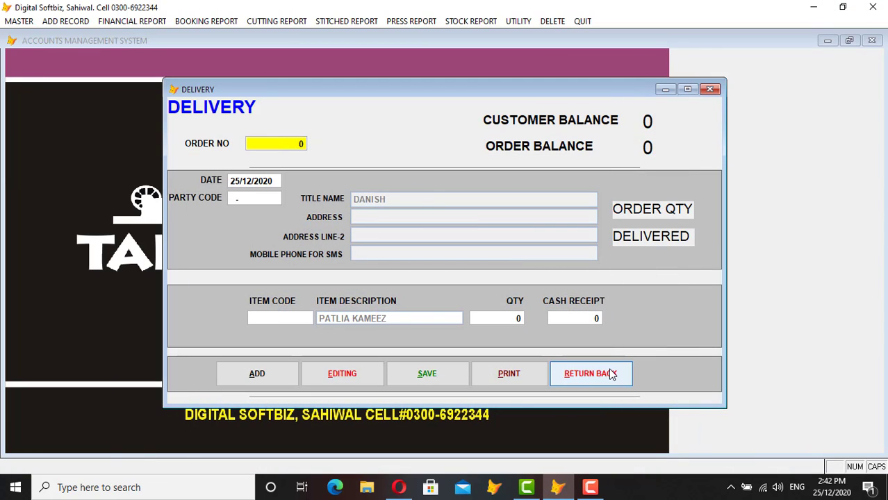
left_click(611, 374)
Preview the ready suit stock in hand report on screen with start date 25/12/2020
left_click(471, 20)
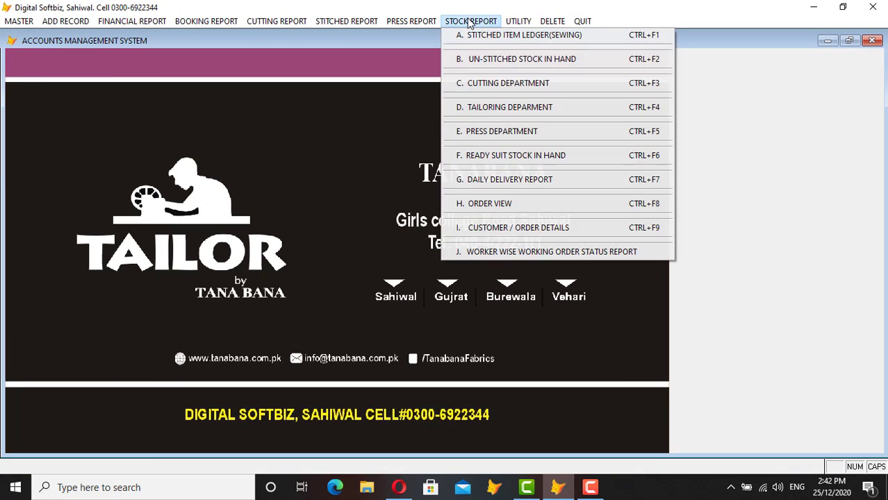
left_click(511, 152)
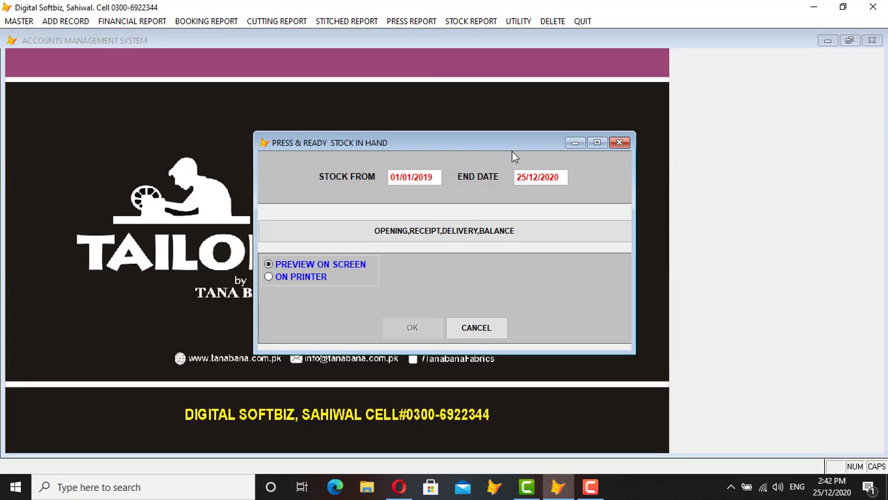
type("25122020")
key("Return")
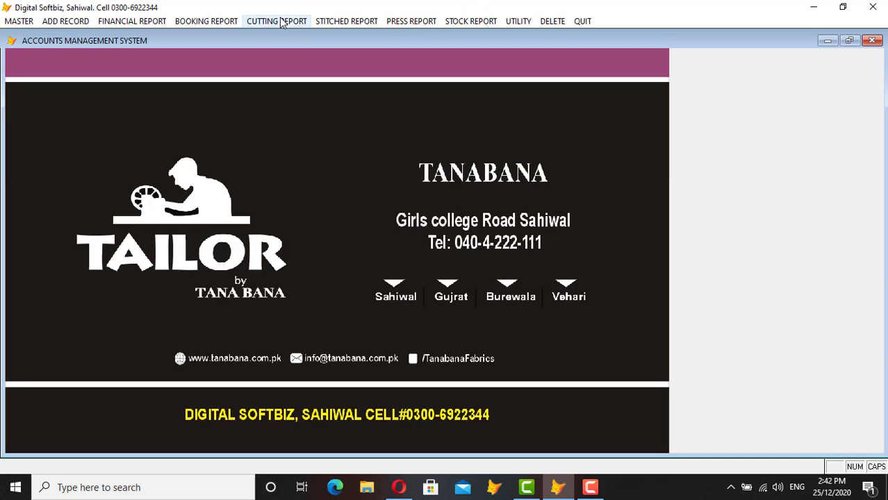
Preview the daily booking report on screen from 25/12/2020 to 25/12/2020, then close it
left_click(195, 22)
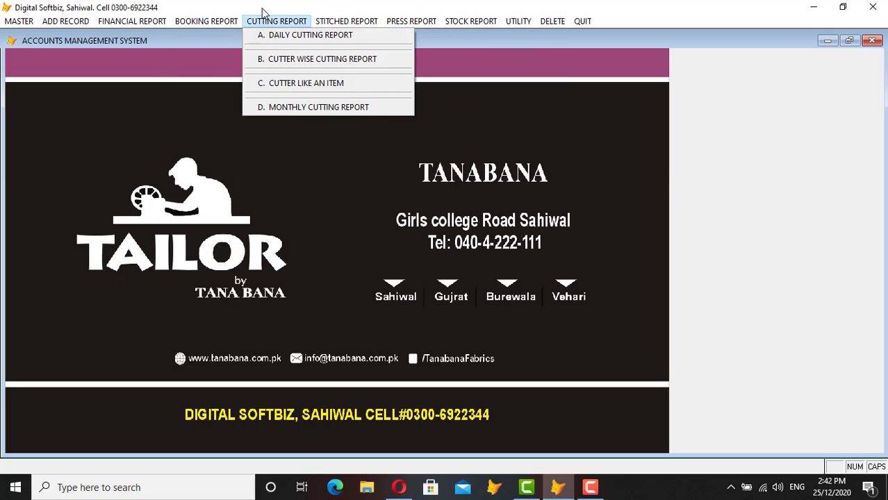
left_click(212, 38)
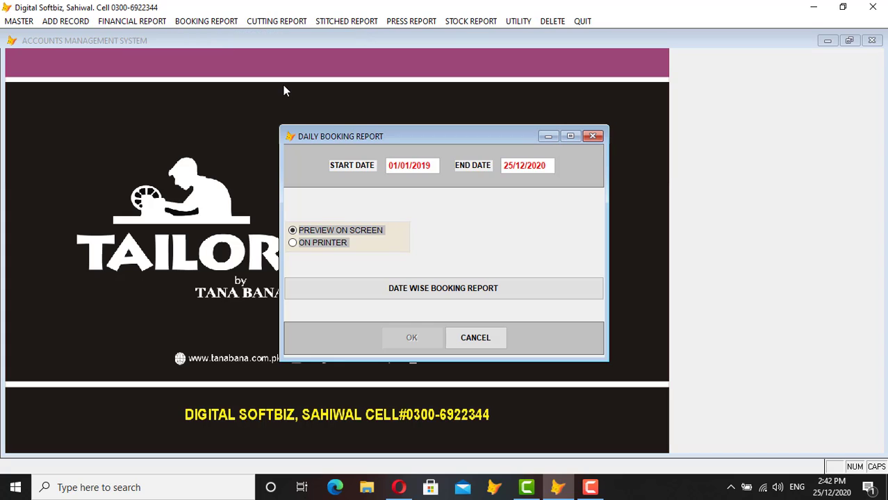
type("25/12/2020")
key("Return")
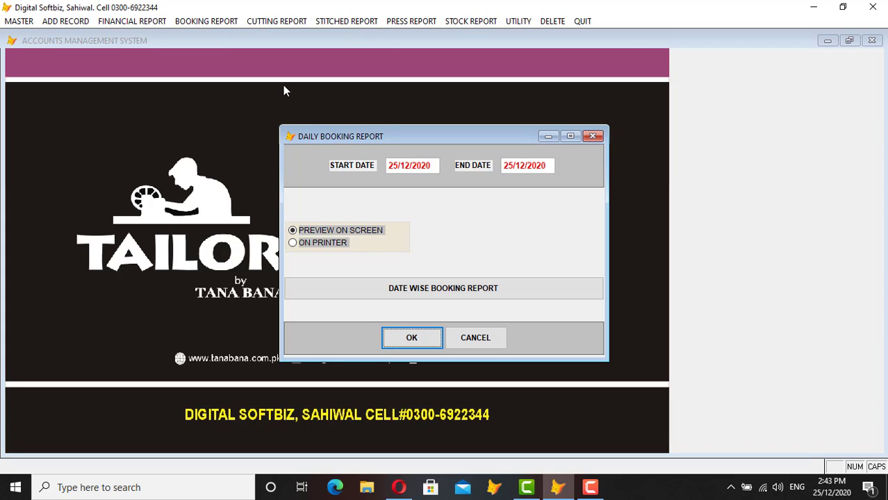
key("Return")
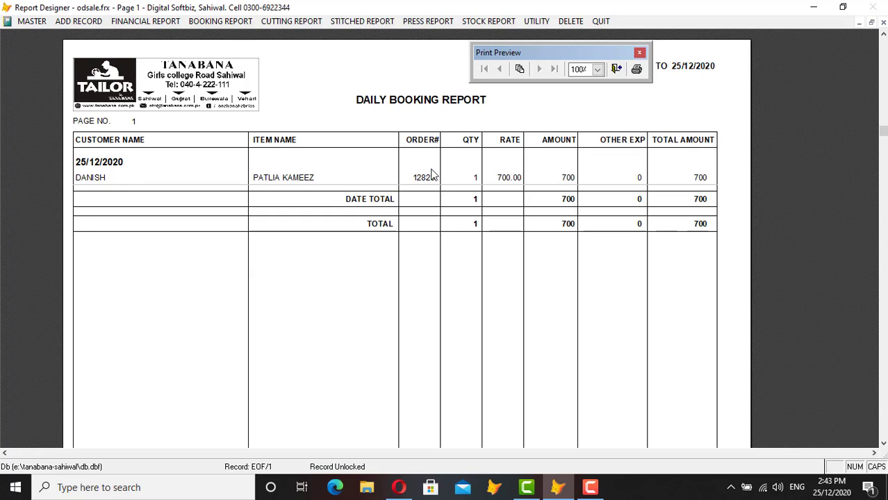
key("Escape")
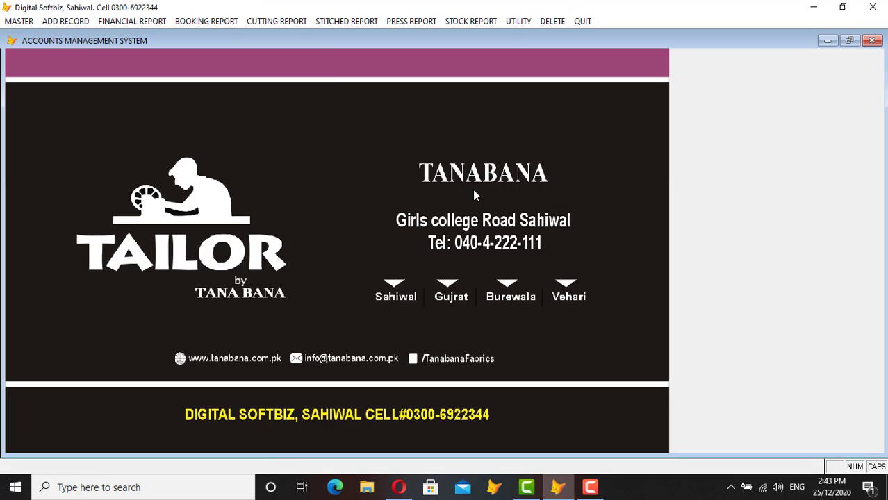
Preview the daily cutting report on screen from 25/12/2020 to 25/12/2020, then close it
left_click(298, 21)
left_click(303, 38)
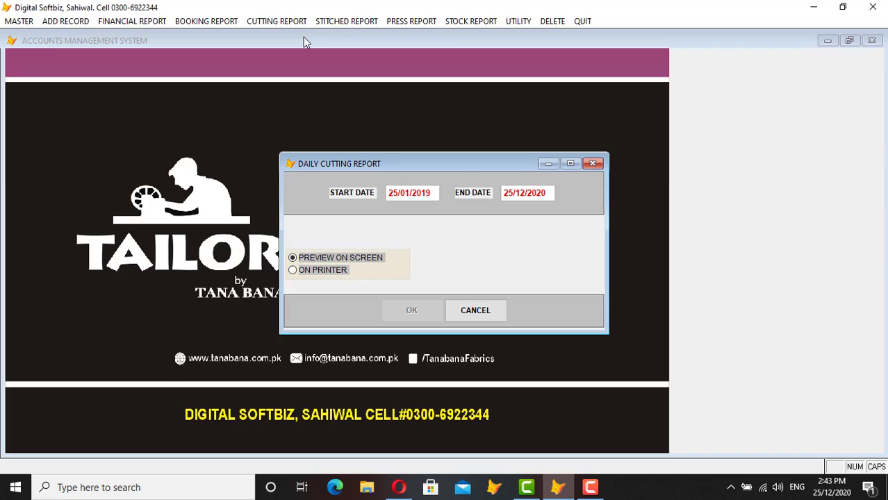
type("02020")
key("Return")
key("Return")
key("Return")
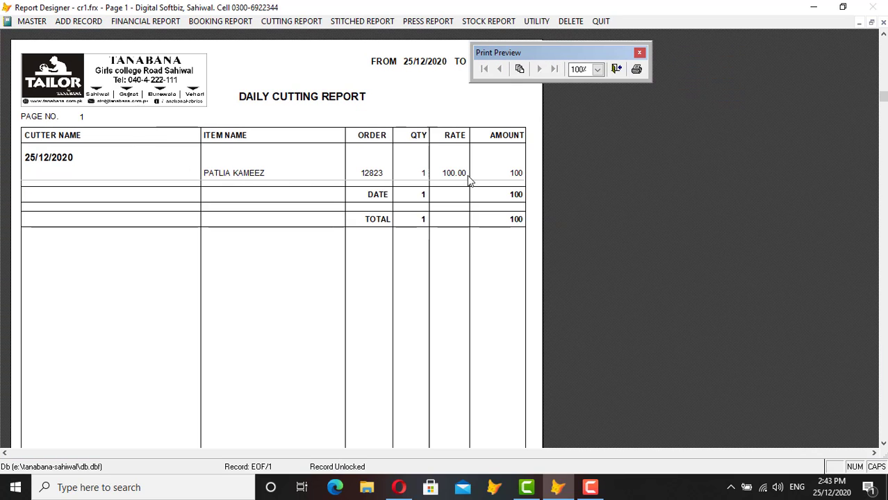
key("Escape")
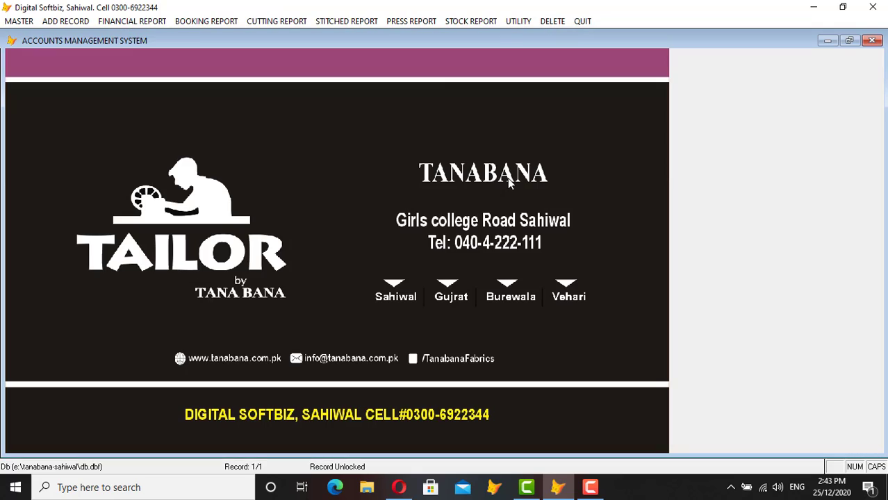
left_click(415, 23)
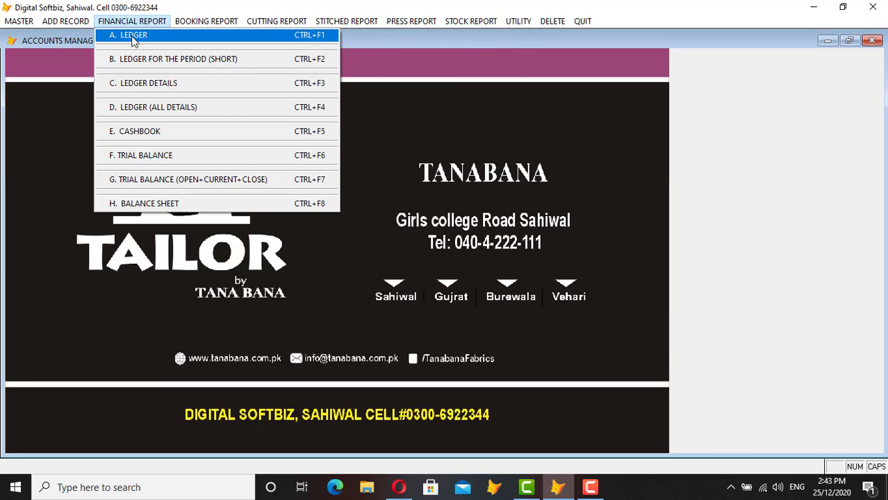
left_click(132, 39)
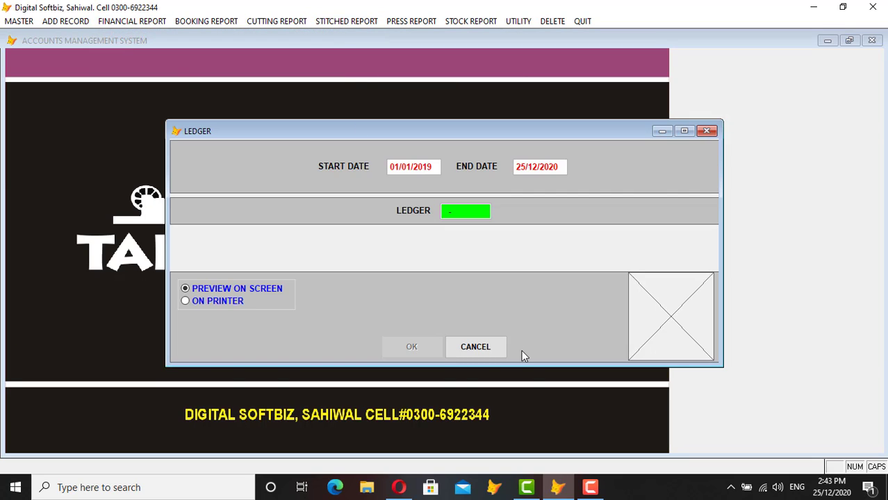
left_click(475, 346)
Open the ledger report form and browse the unfiltered master ledger list for the worker's account
left_click(157, 22)
left_click(153, 39)
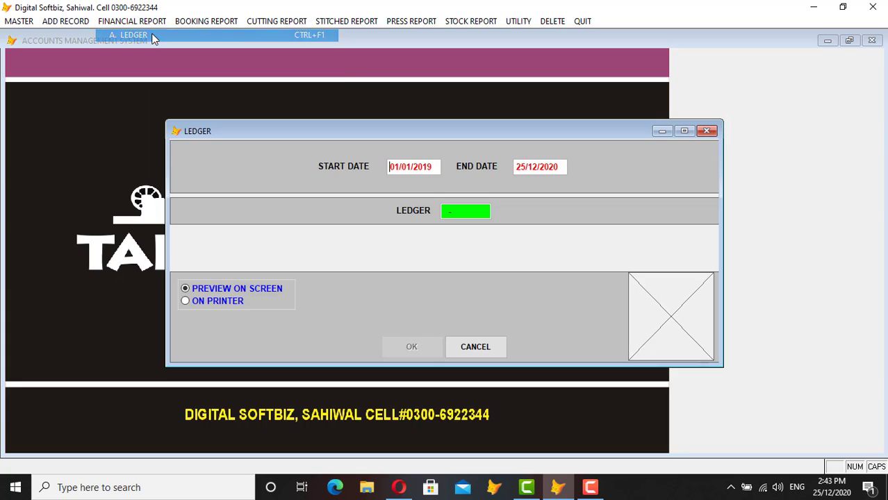
key("Return")
key("Down")
key("Down")
key("Down")
key("Down")
key("Down")
key("Down")
key("Down")
key("Down")
key("Down")
key("Down")
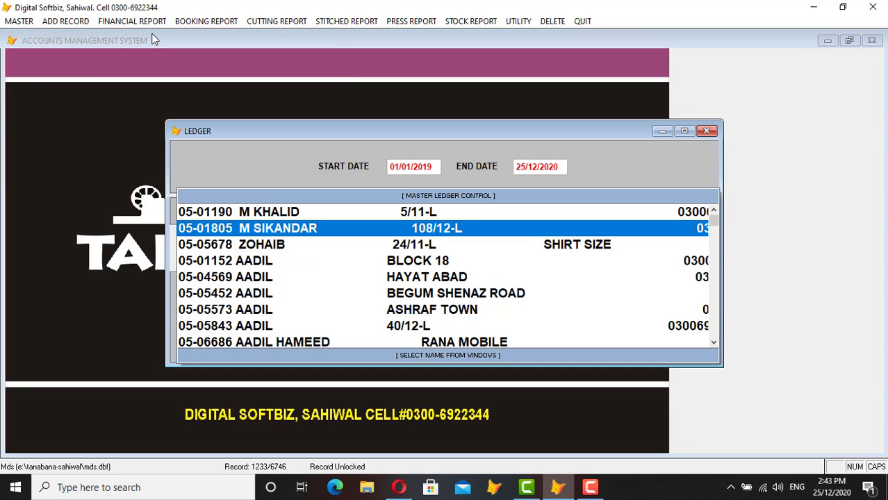
key("Return")
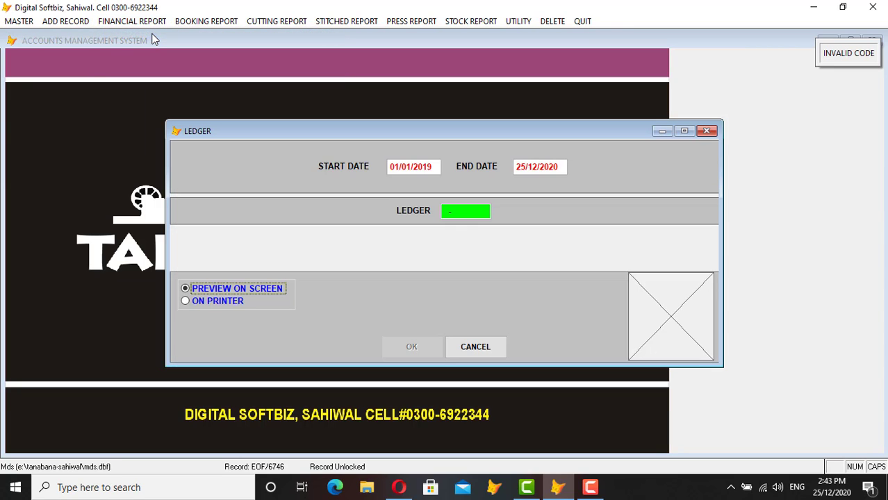
Find the worker's account by partial name, preview its ledger on screen from 01/01/2019 to 25/12/2020, then close the report
type("JAM")
key("Return")
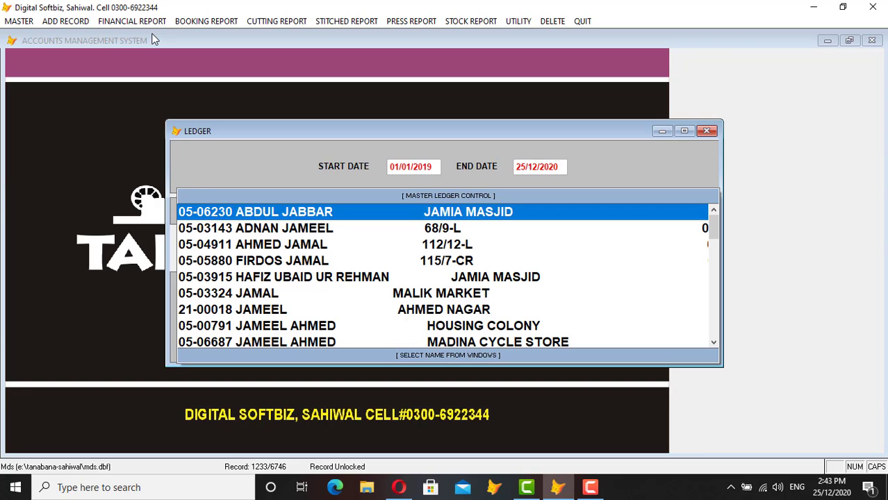
key("Down")
key("Down")
key("Down")
key("Down")
key("Down")
key("Down")
key("Down")
key("Down")
key("Down")
key("Down")
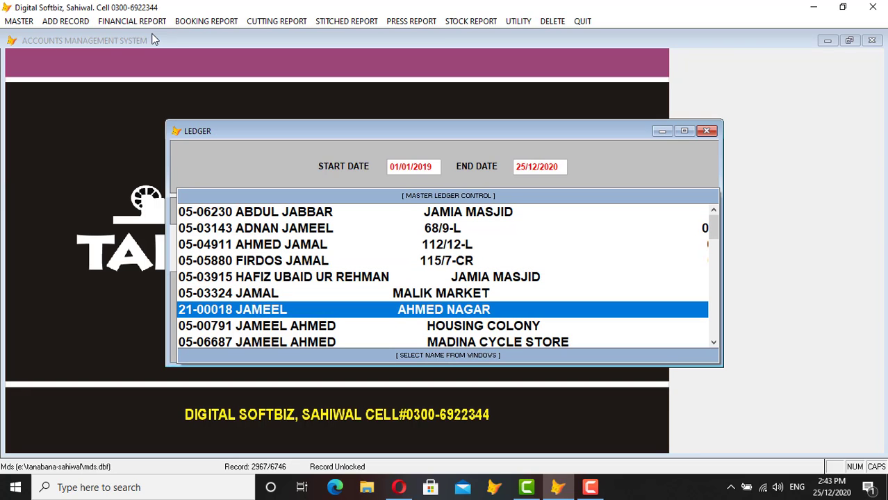
key("Down")
key("Down")
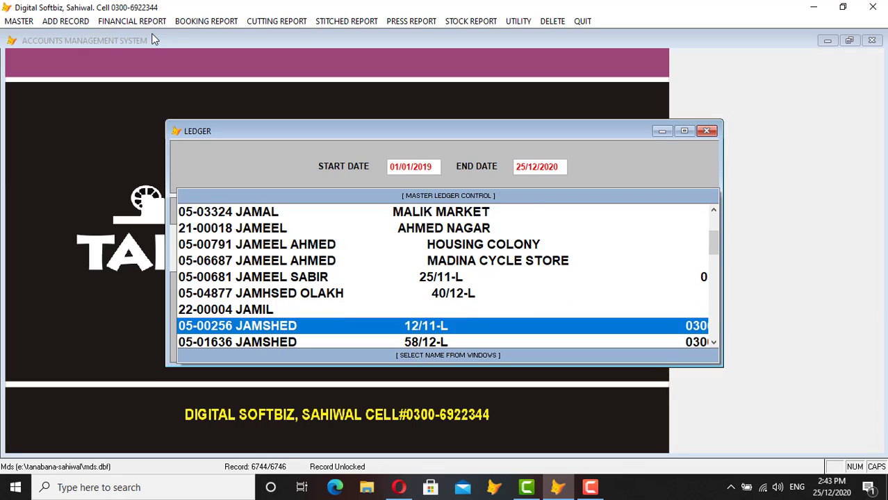
key("Up")
key("Return")
key("Return")
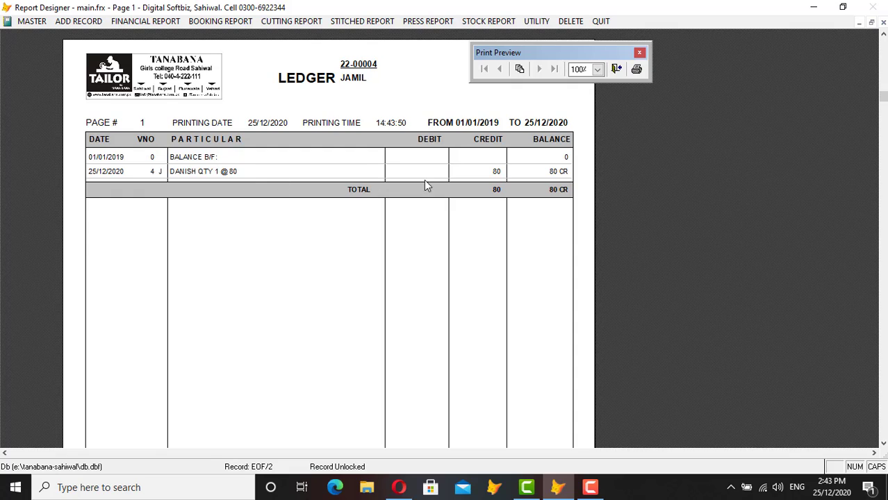
key("Escape")
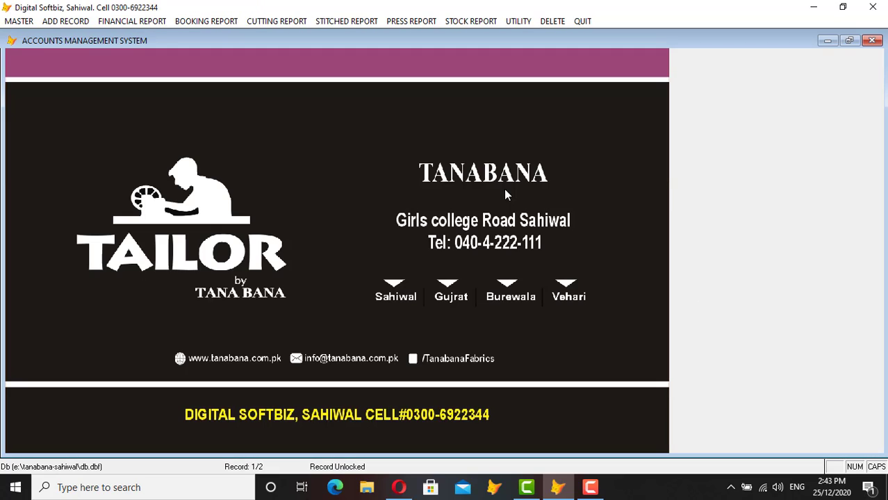
Open a cash payment voucher dated 25/12/2020 with type C, and select the worker's account by name
left_click(79, 22)
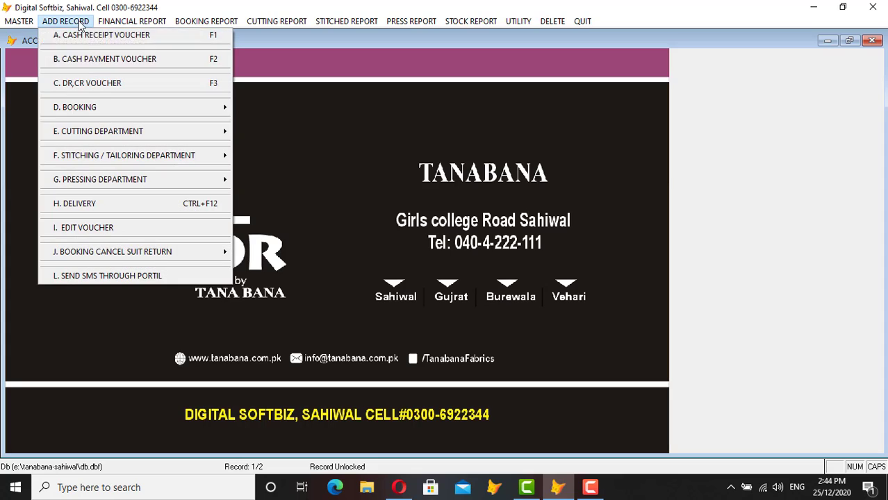
left_click(133, 60)
key("Return")
key("Return")
key("Return")
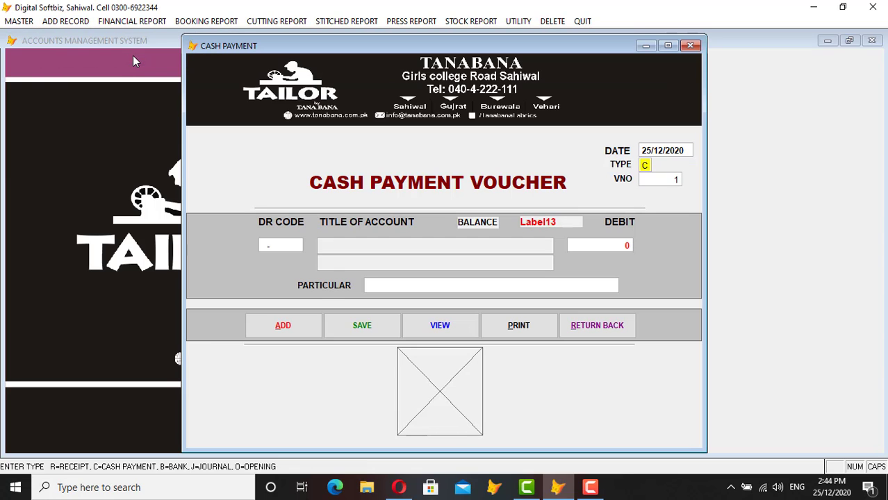
key("Return")
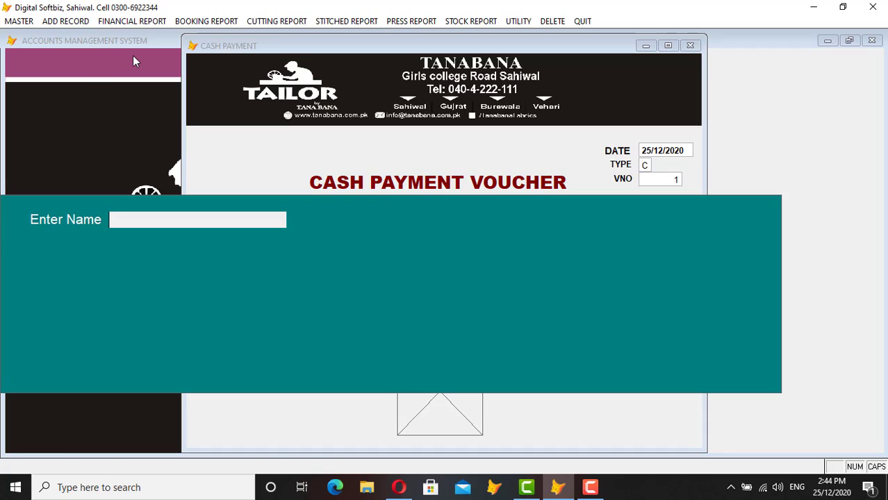
type("JAMIL")
key("Return")
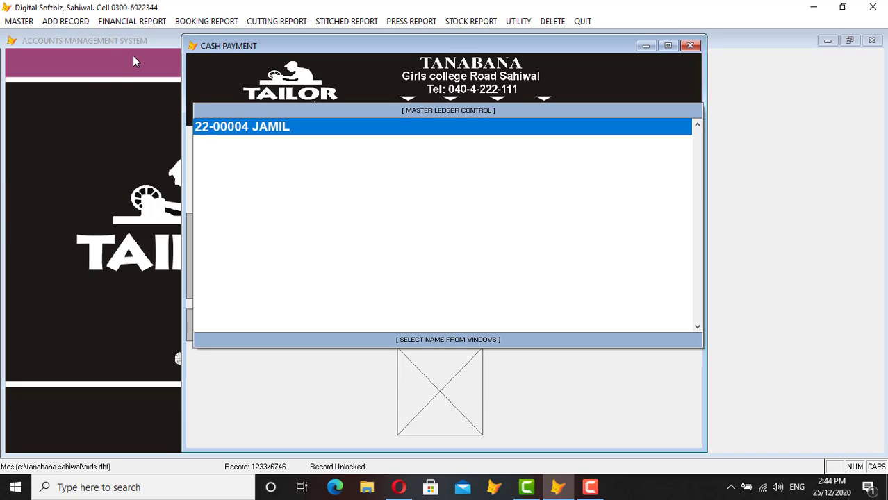
key("Return")
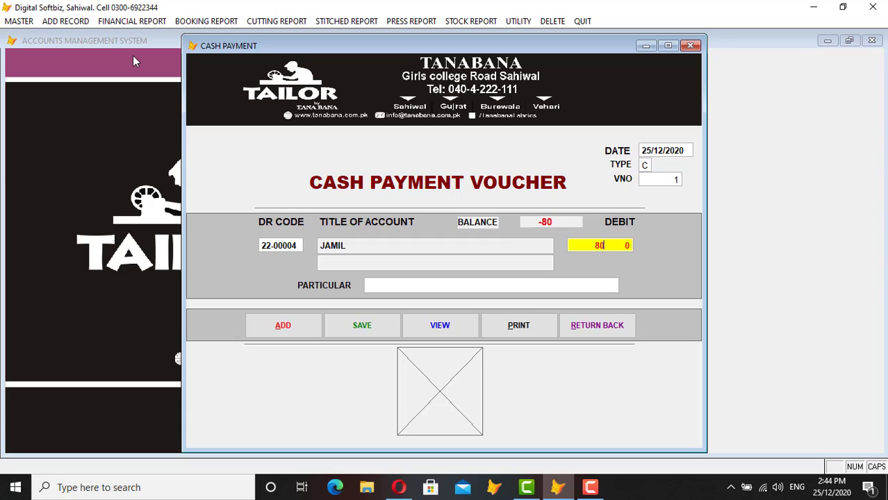
Set the voucher's debit to 80 with particular CASH, save the cash payment, and leave the form
type("80")
key("Return")
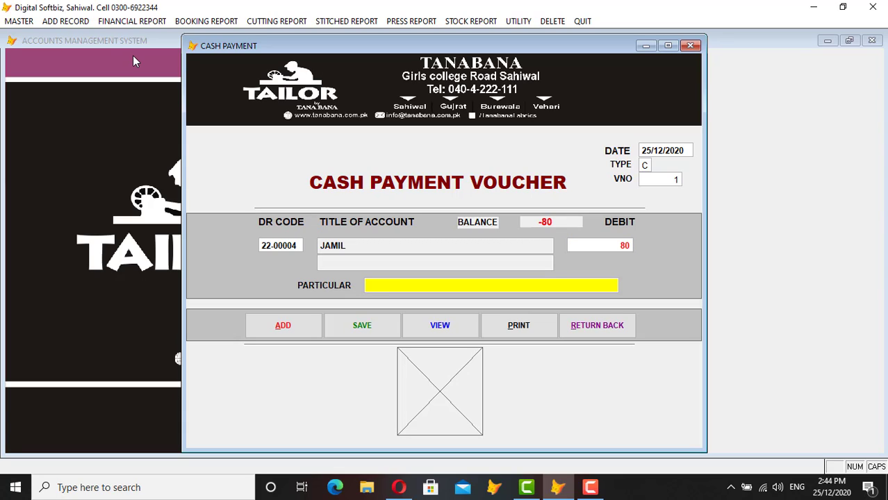
key("Return")
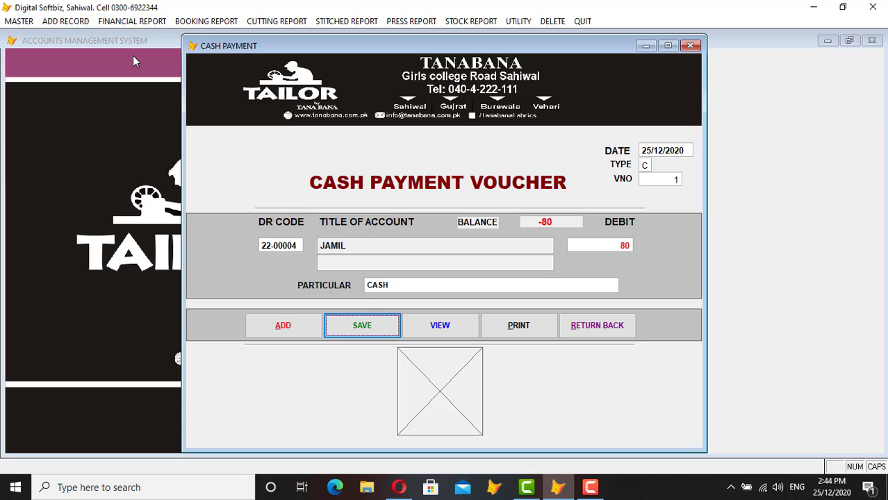
key("Return")
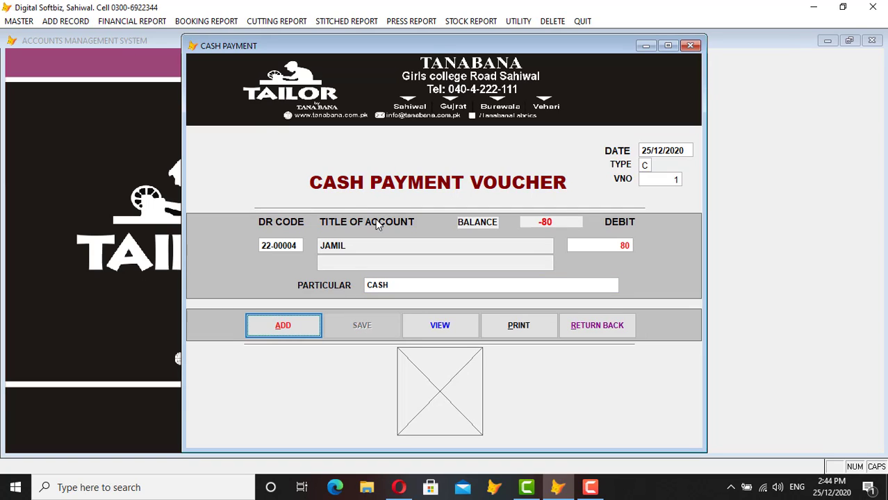
left_click(615, 327)
Preview the cash book dated 25/12/2020 to review the day's receipts and payments, then close the report
left_click(142, 21)
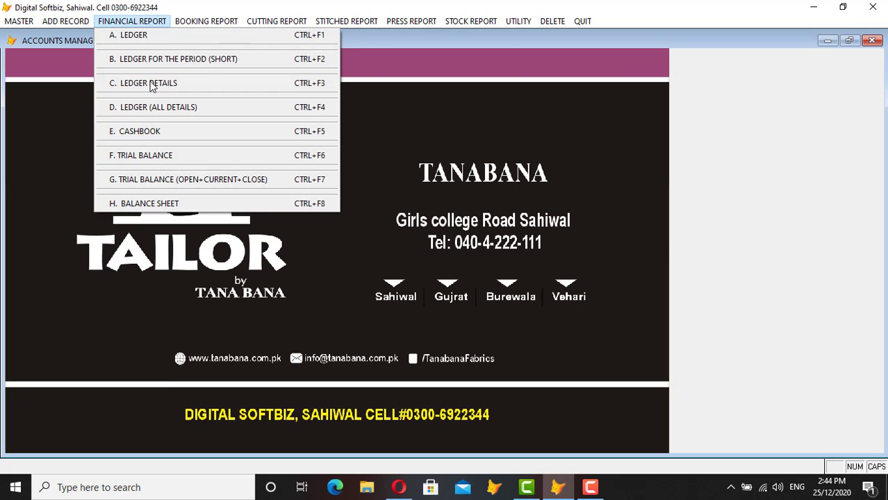
left_click(154, 132)
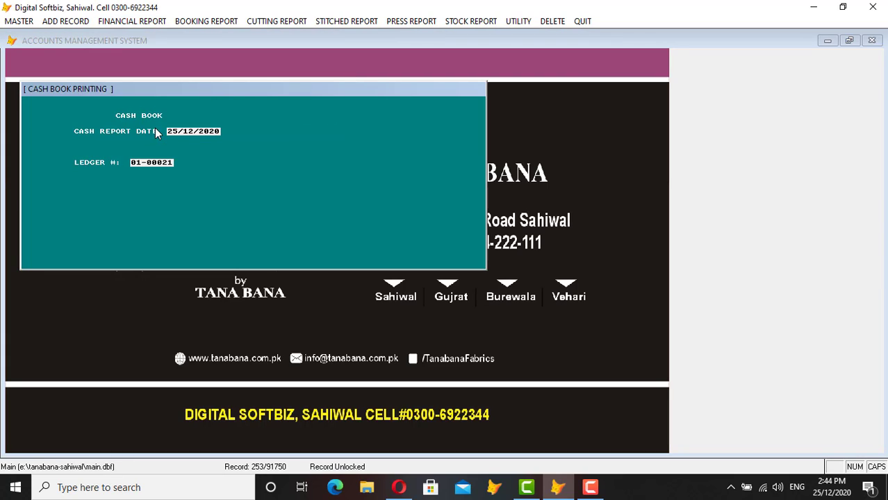
key("Return")
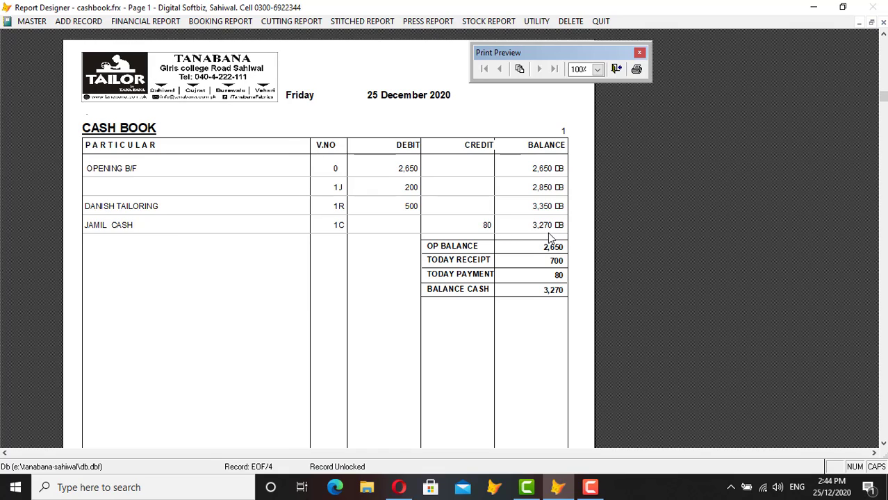
key("Escape")
key("Escape")
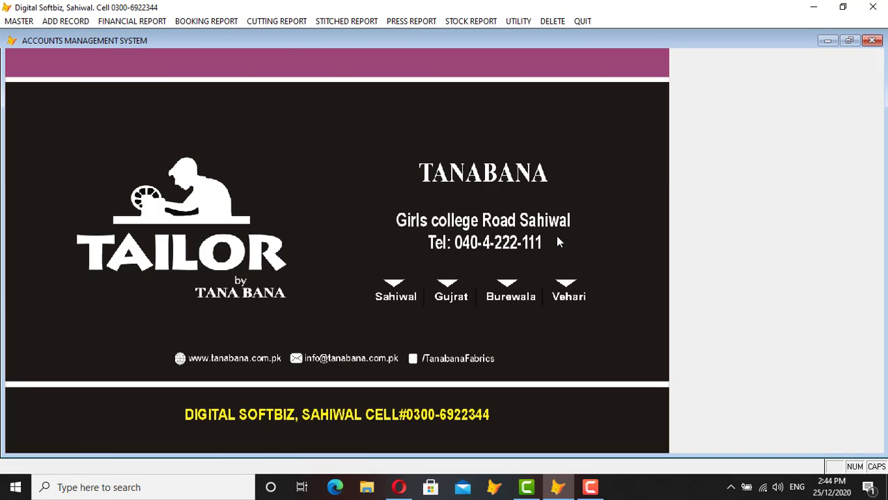
Find the worker's account by name, preview its ledger on screen from 01/01/2019 to 25/12/2020, and close it
left_click(157, 20)
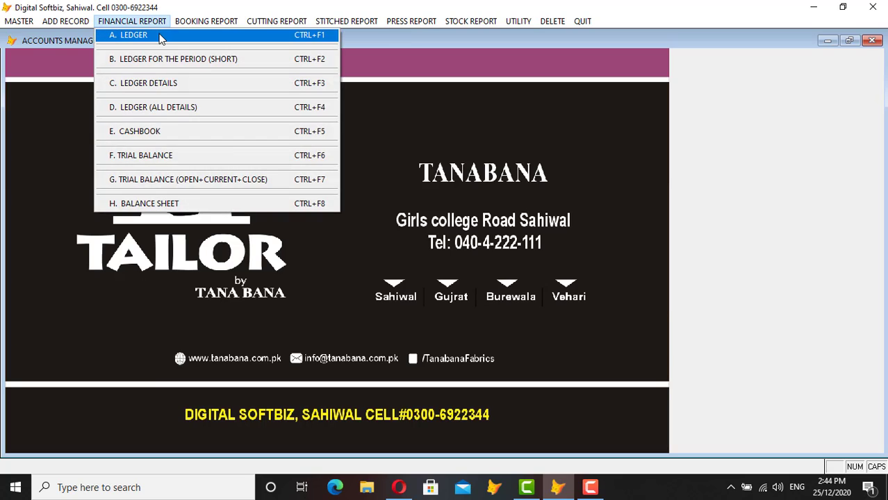
left_click(159, 34)
type("JAMIL")
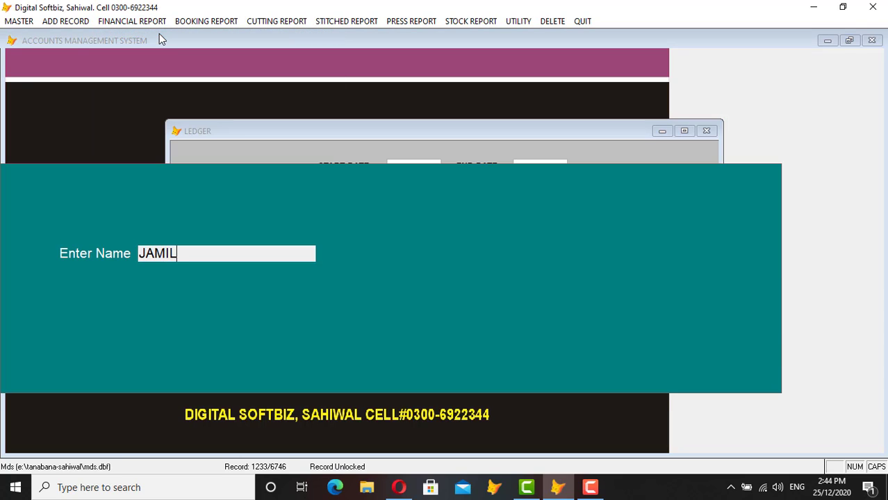
key("Return")
key("Return")
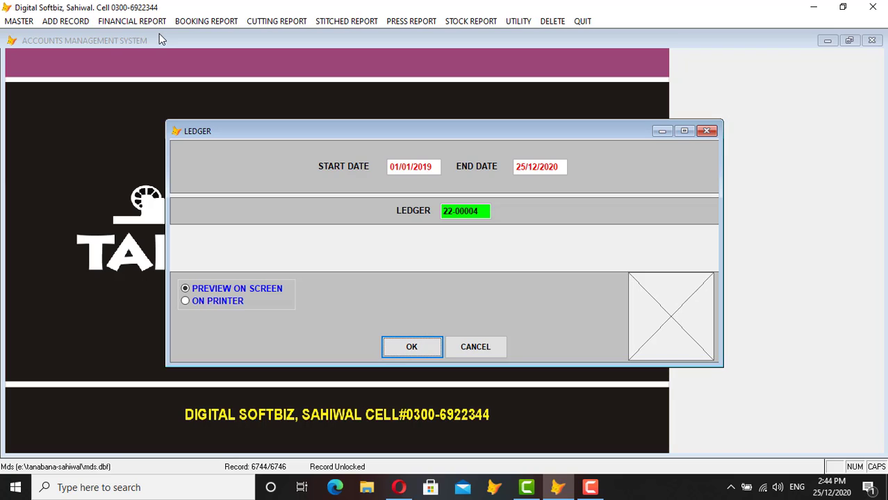
key("Return")
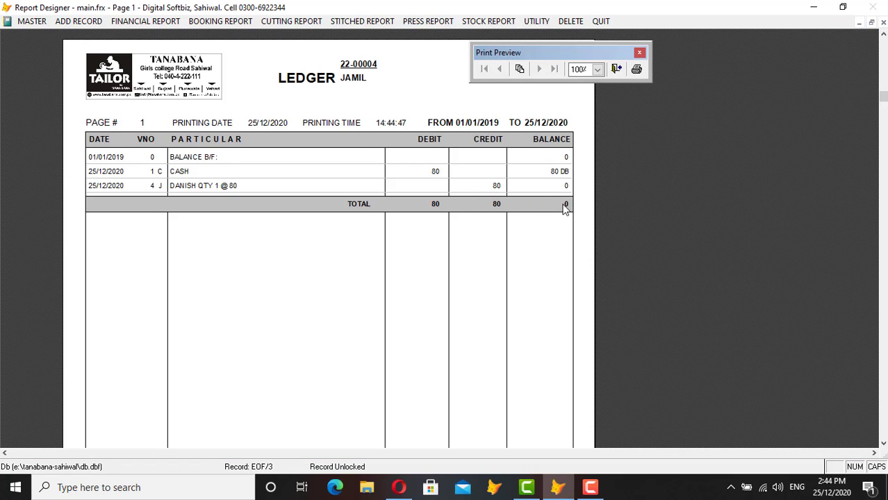
key("Escape")
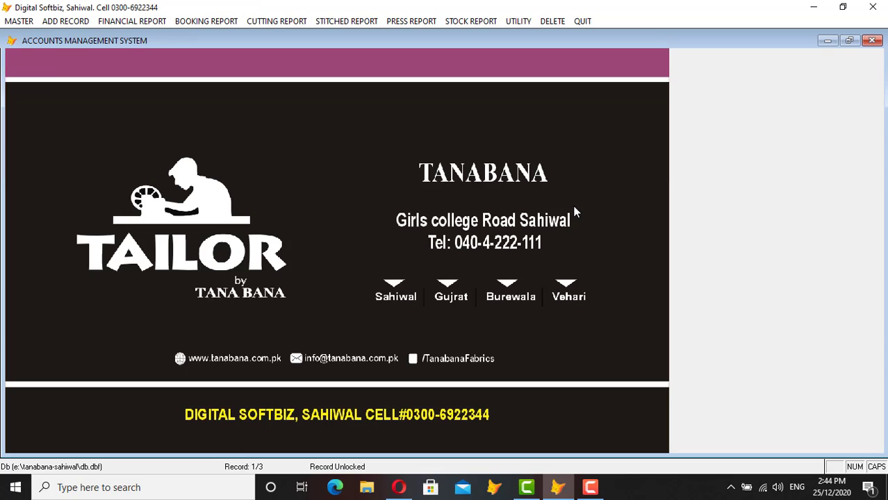
Open a cash receipt voucher dated 25/12/2020 with type R, and pick the RANA MOBILE customer's account from the names starting with A
left_click(67, 22)
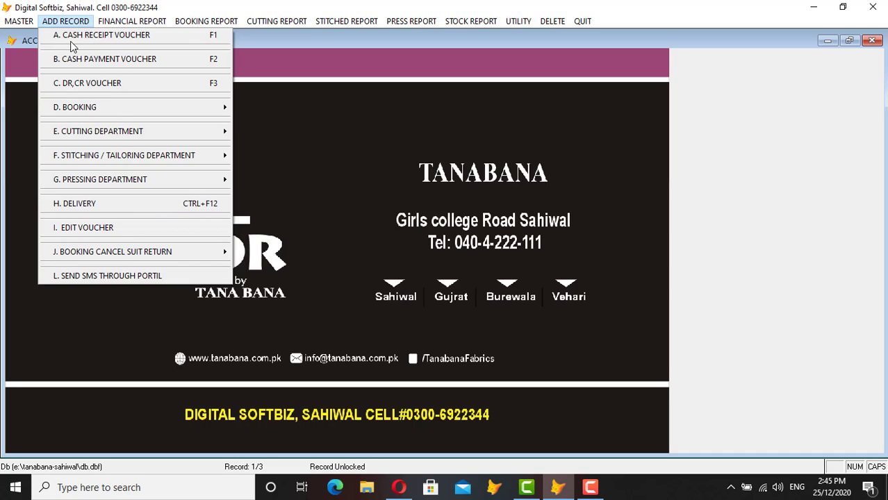
left_click(127, 36)
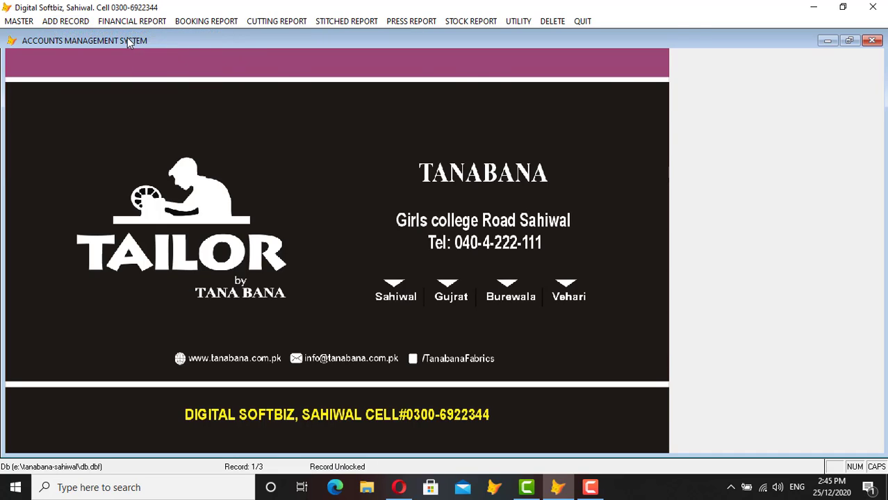
type("A -")
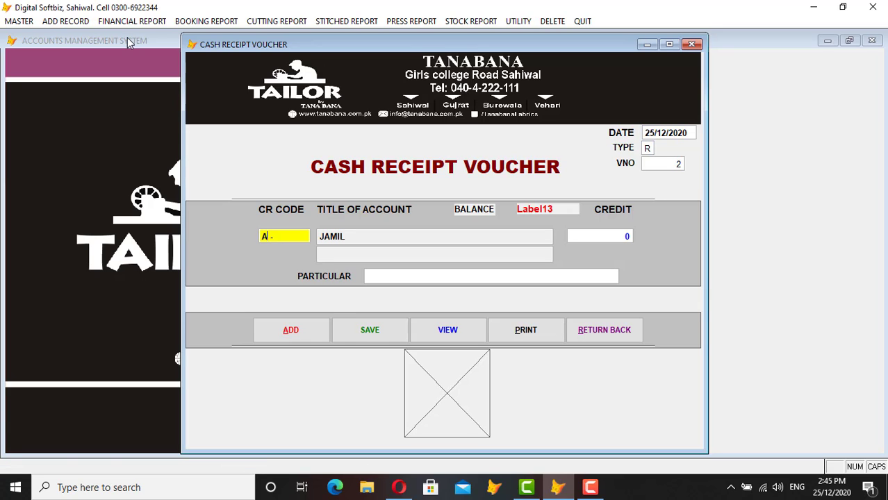
key("BackSpace")
key("Return")
type("A")
key("Return")
key("Down")
key("Down")
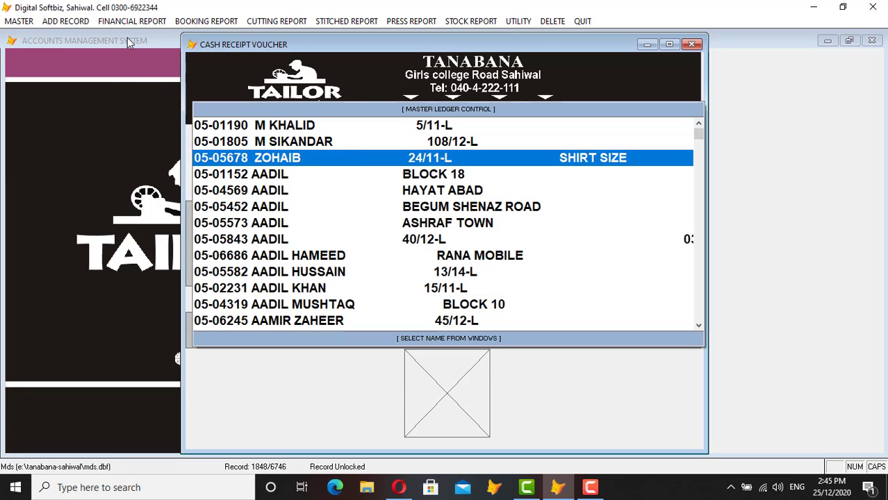
key("Down")
key("Down")
key("Down")
key("Down")
key("Down")
key("Down")
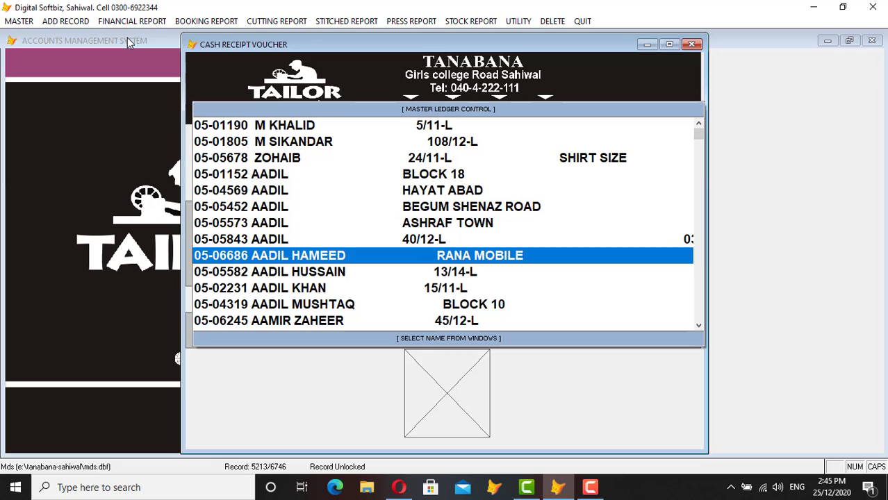
key("Return")
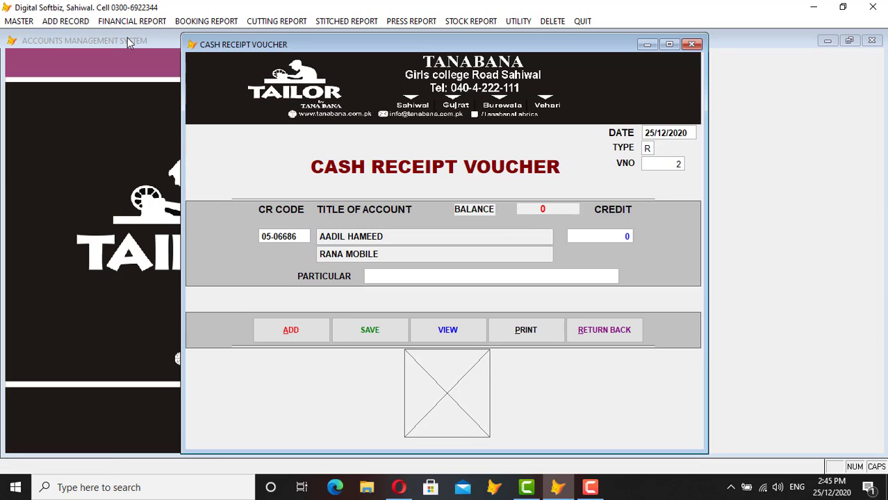
Set the receipt voucher's credit to 200 with particular CASH, save it, and leave the form
key("Return")
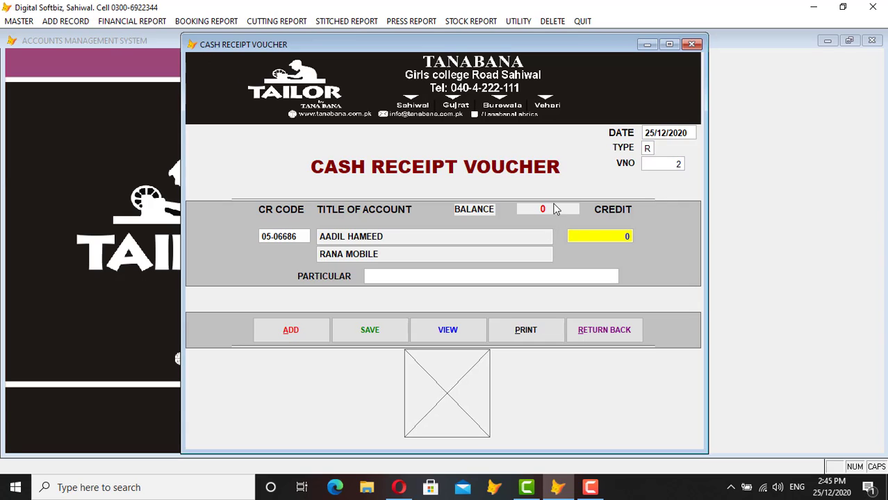
type("200")
key("Return")
type("CASH")
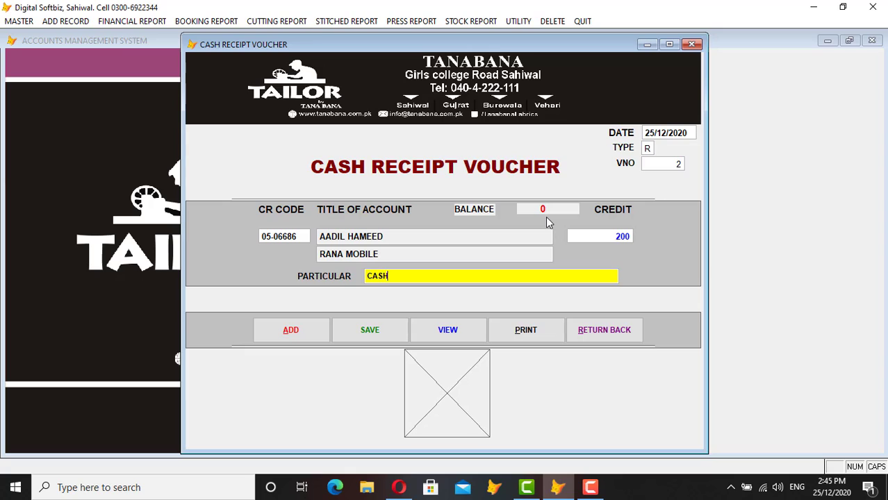
key("Return")
key("Return")
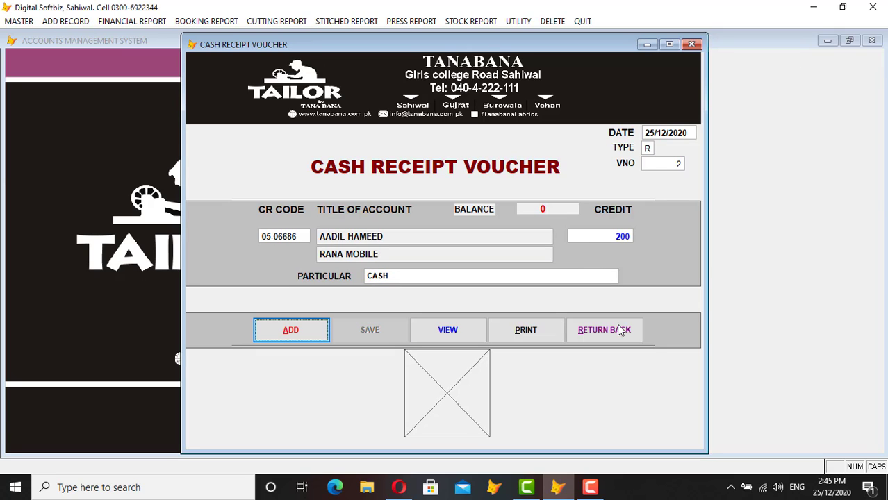
left_click(594, 331)
Preview the 25/12/2020 cash book again to check the new receipt entry, then close the report
left_click(155, 21)
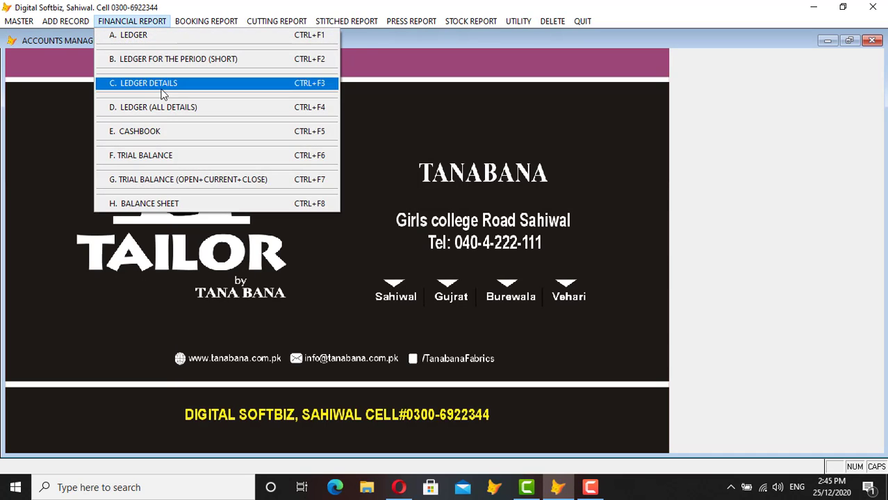
left_click(161, 132)
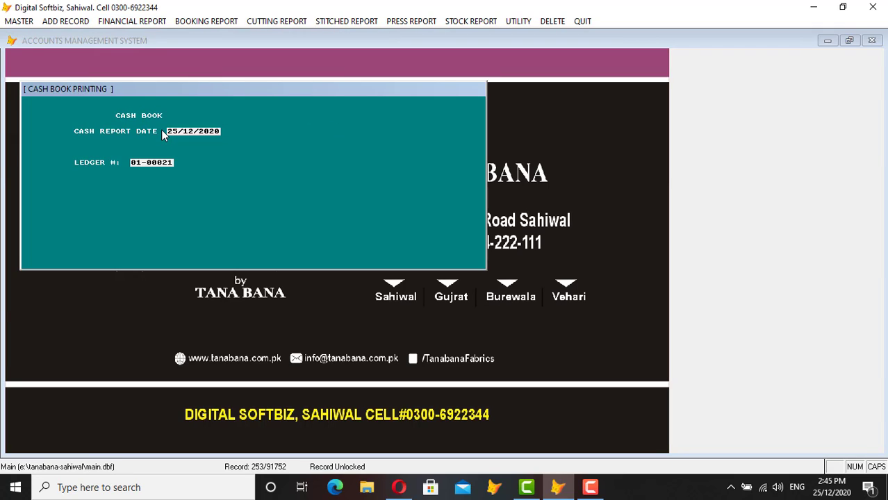
key("Return")
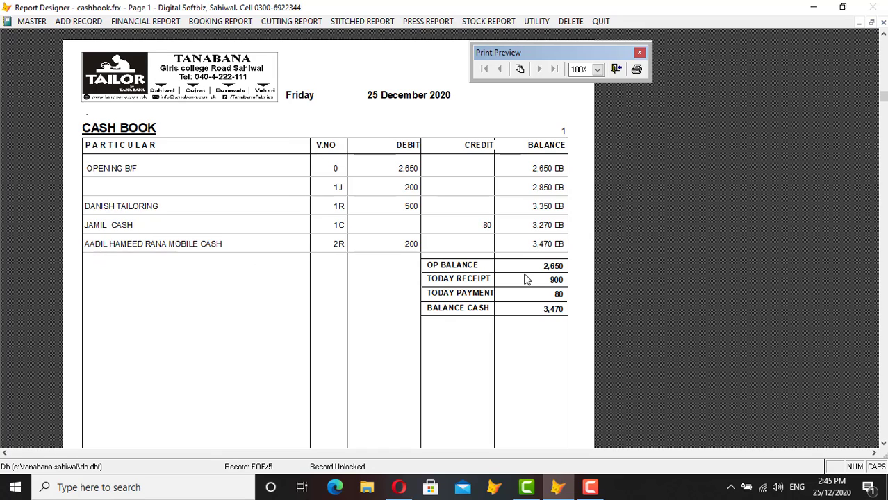
key("Escape")
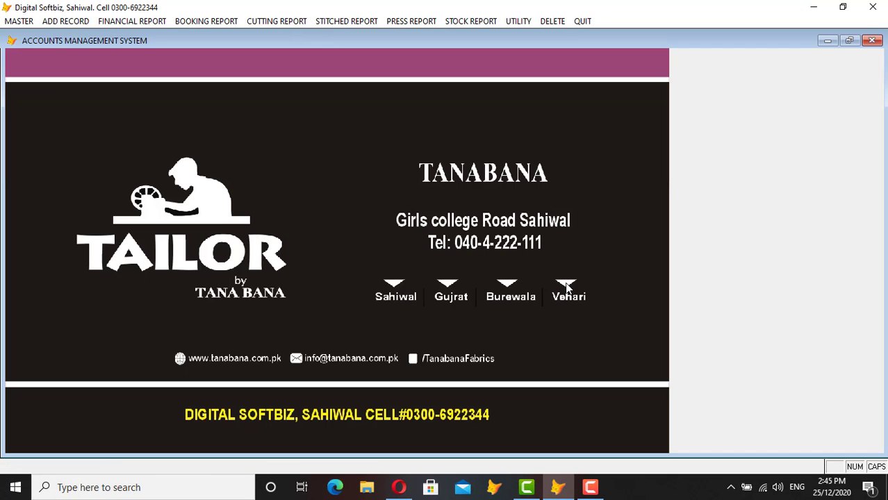
Preview the daily delivery report on screen for 25/12/2020 to 25/12/2020, enlarge it to full size, and close it
left_click(458, 22)
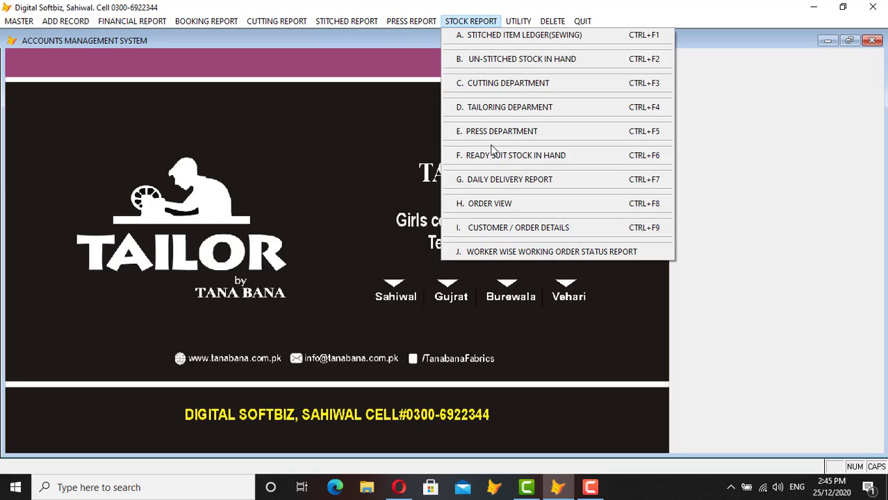
left_click(539, 179)
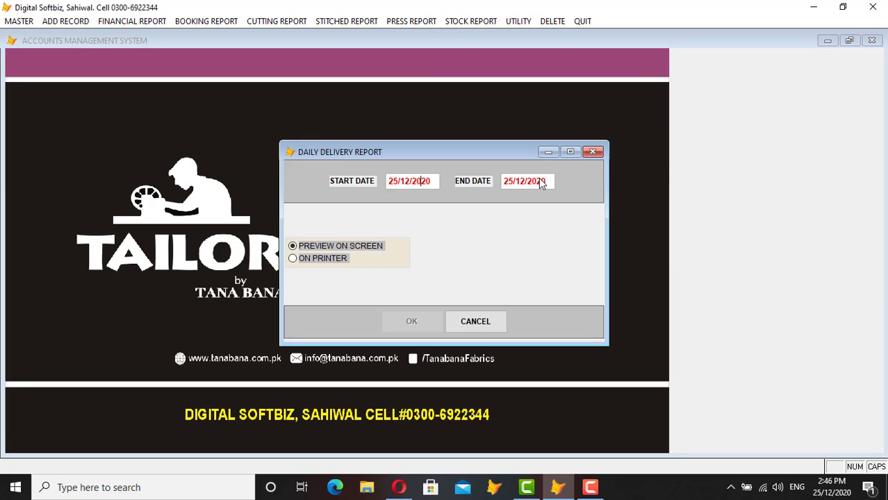
key("Return")
key("Return")
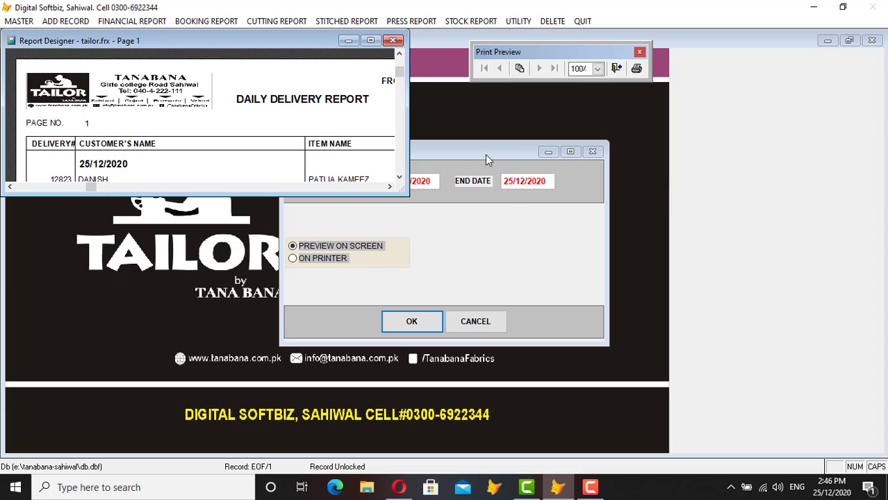
left_click(370, 40)
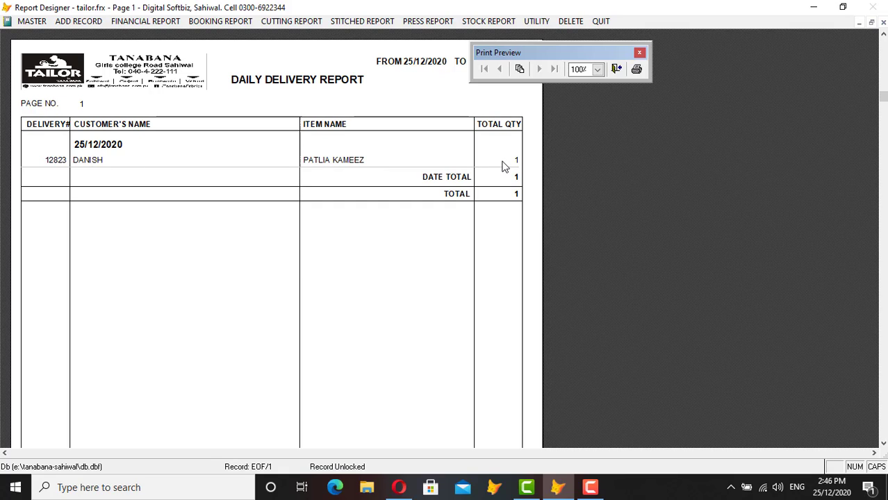
key("Escape")
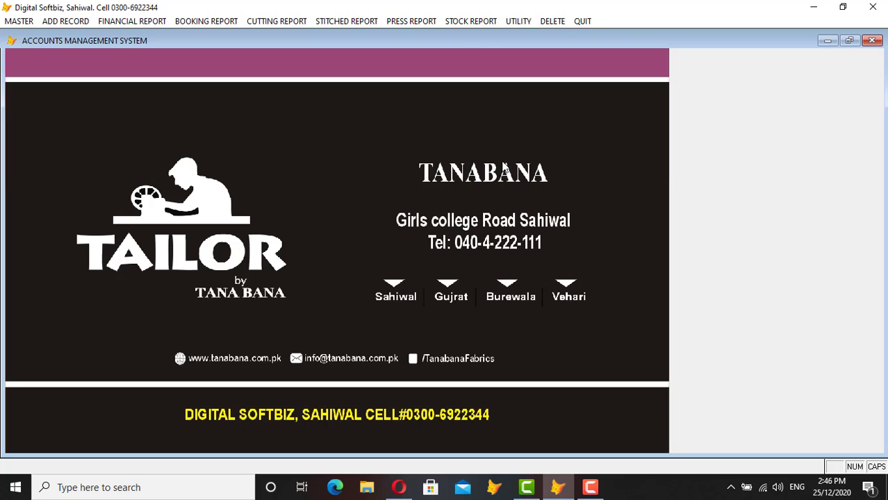
left_click(514, 23)
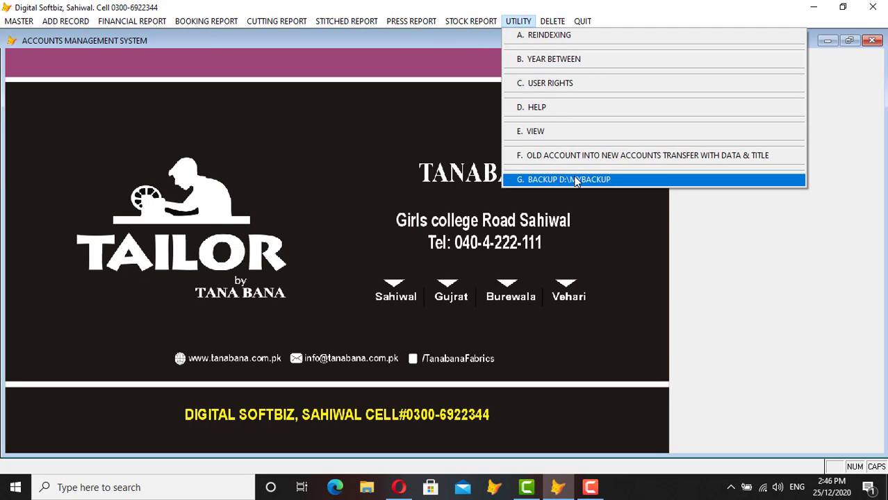
left_click(432, 86)
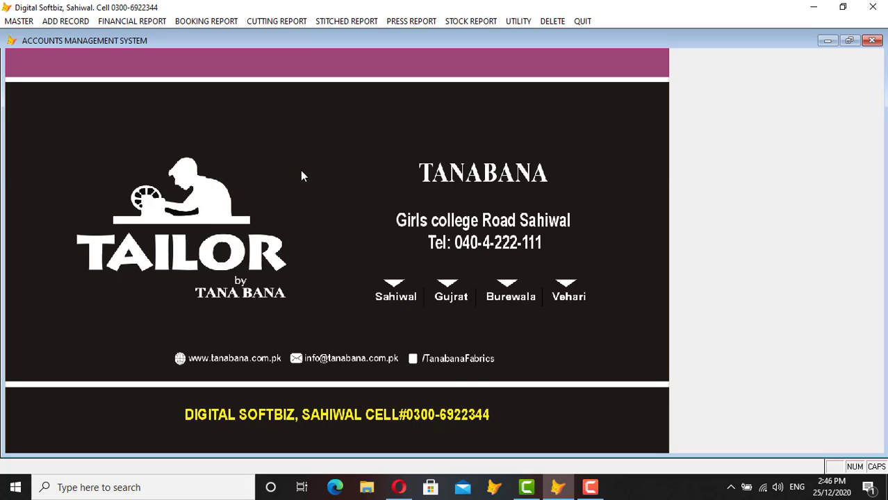
Preview the worker's ledger from 01/01/2019 to 25/12/2020 to check the voucher number and type of the cash payment, then close it
left_click(146, 21)
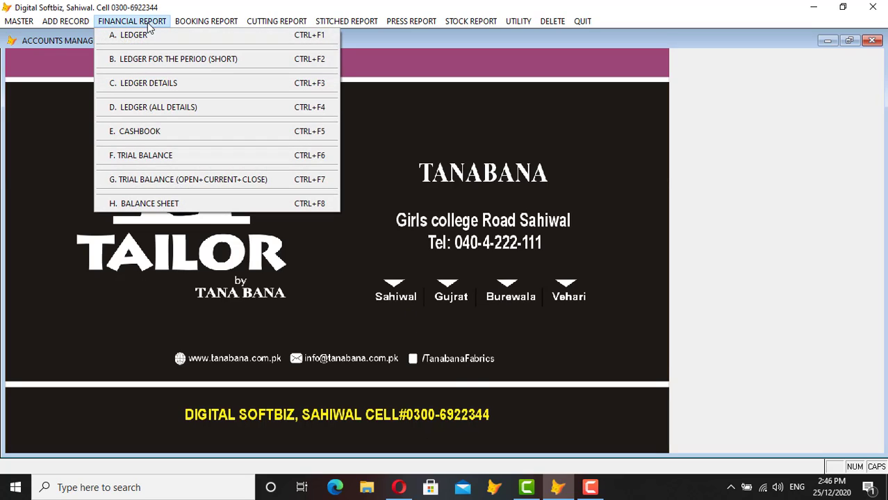
left_click(154, 33)
key("Return")
key("Return")
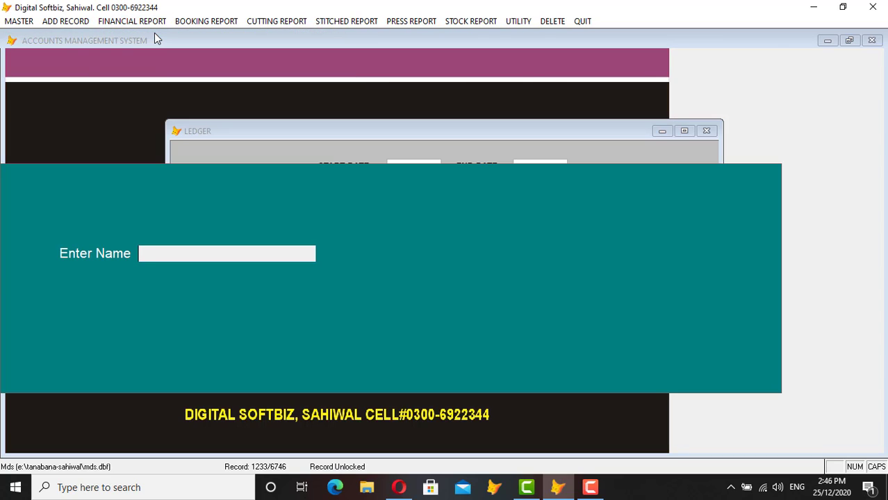
type("JAMIL")
key("Return")
key("Return")
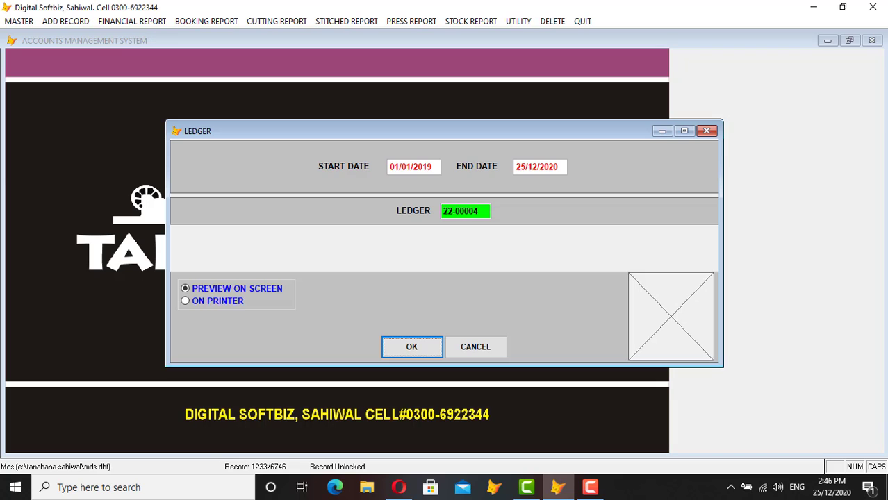
key("Return")
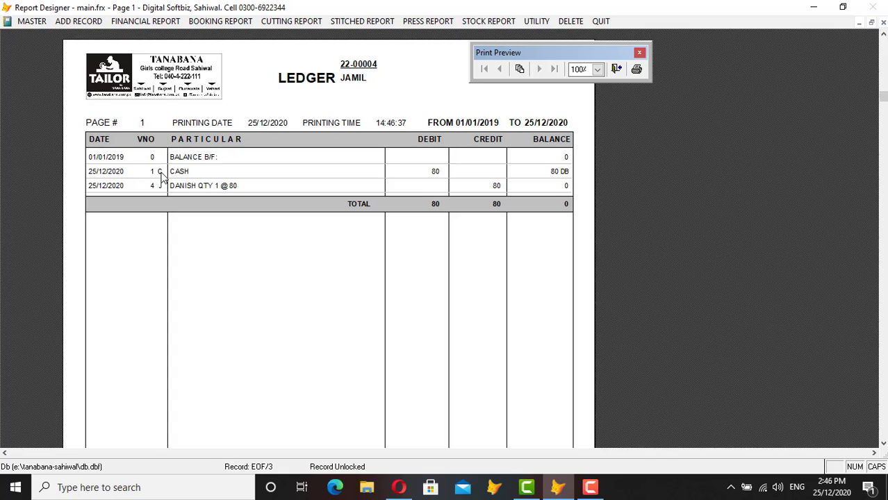
key("Escape")
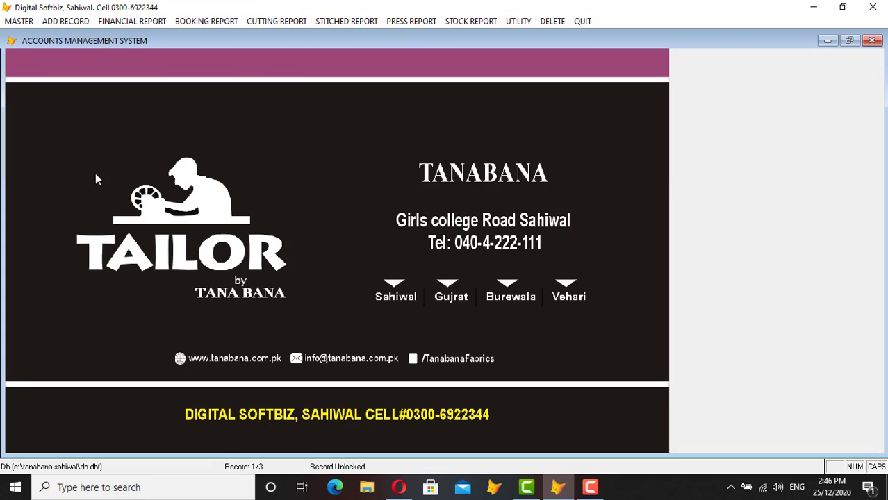
Delete voucher number 1 dated 25/12/2020 of type C, closing the listing of its records to carry out the deletion
left_click(553, 21)
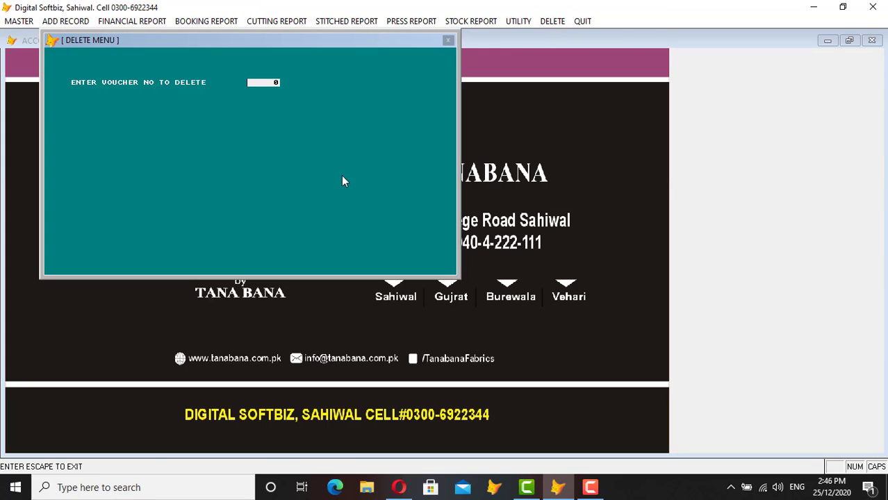
type("1")
key("Return")
type("25/")
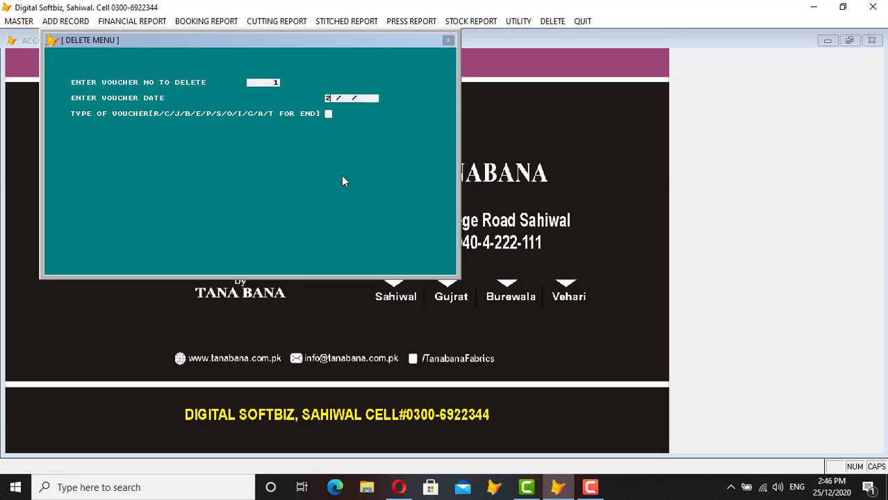
type("12/2020")
key("Escape")
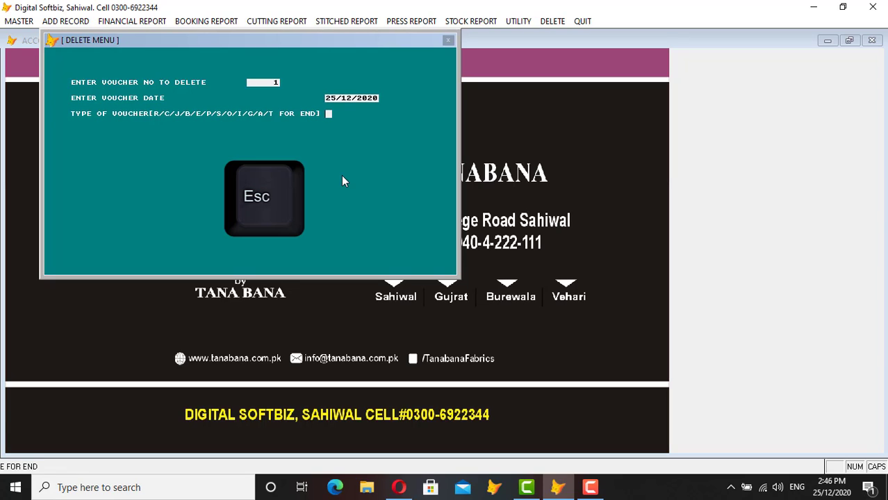
type("C")
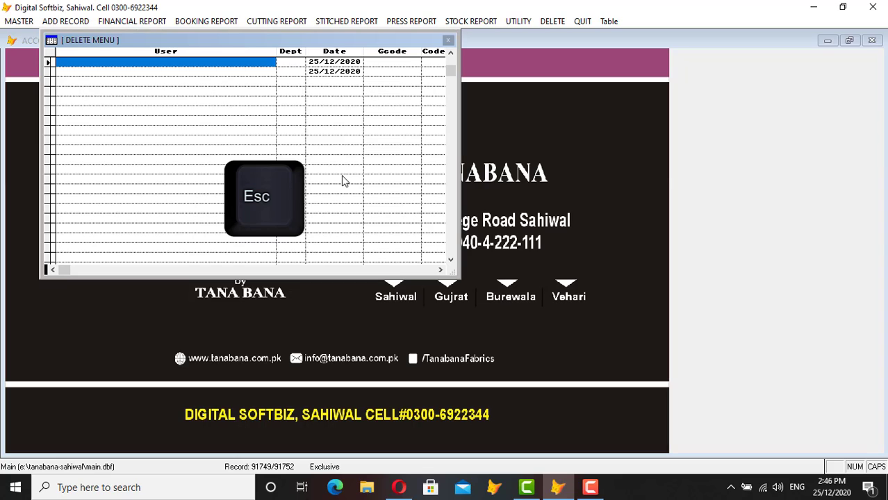
key("Escape")
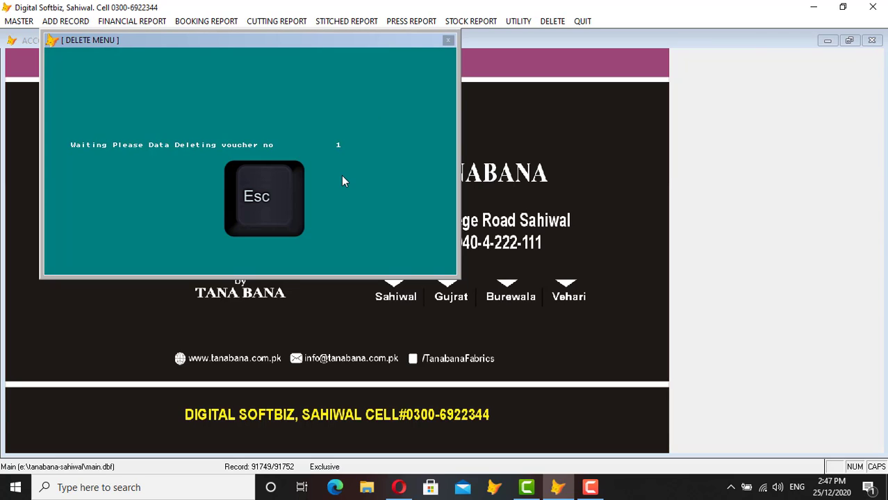
Run the first utility routine on the accounts data and dismiss its dialog
left_click(518, 21)
left_click(538, 33)
left_click(465, 279)
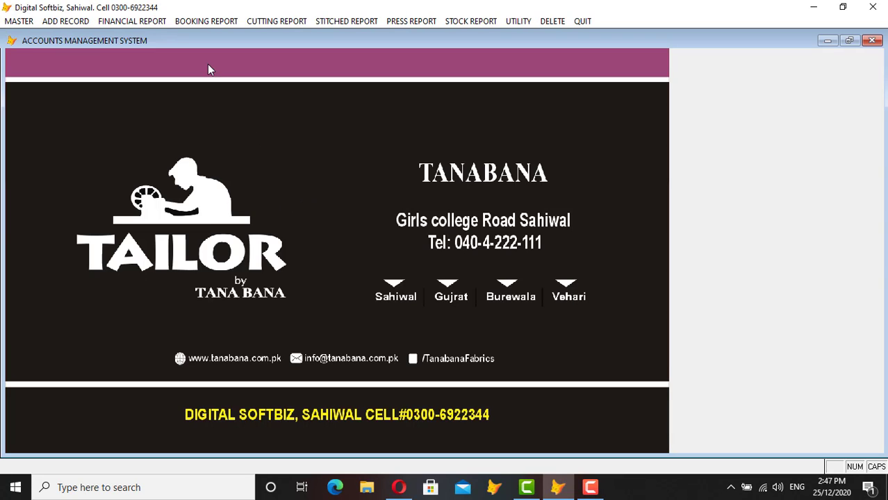
Look up the worker's account by name, preview the ledger from 01/01/2019 to 25/12/2020 to check the voucher deletion, and close it
left_click(143, 21)
left_click(156, 35)
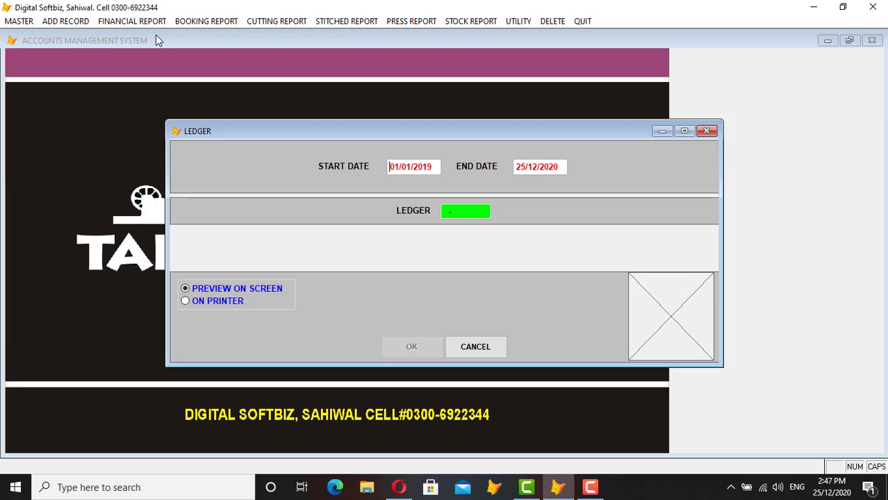
key("F1")
type("JAMIL")
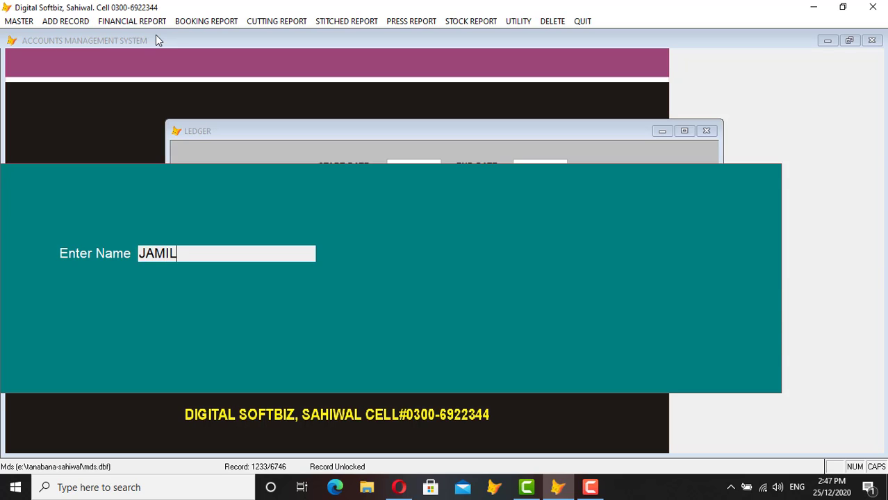
key("Return")
key("Return")
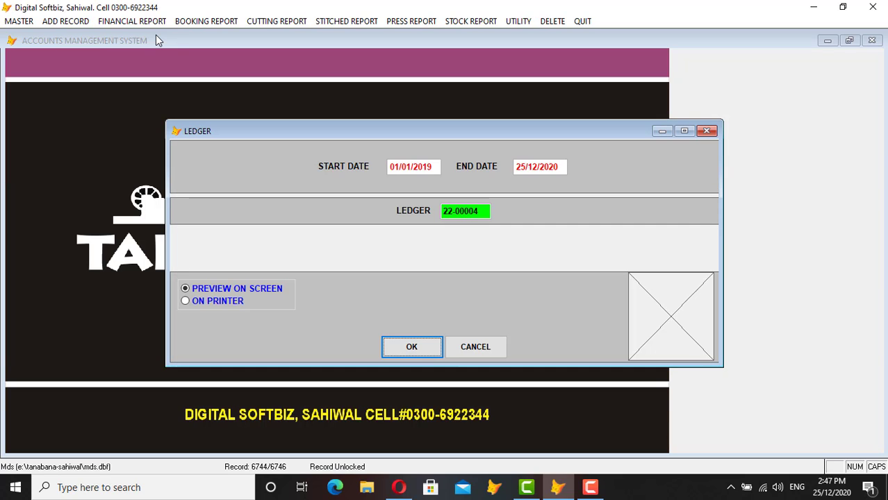
key("Return")
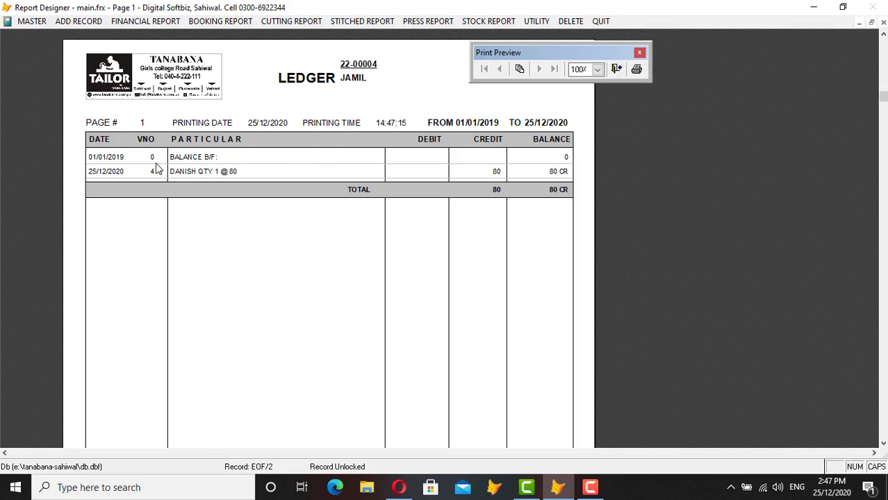
key("Escape")
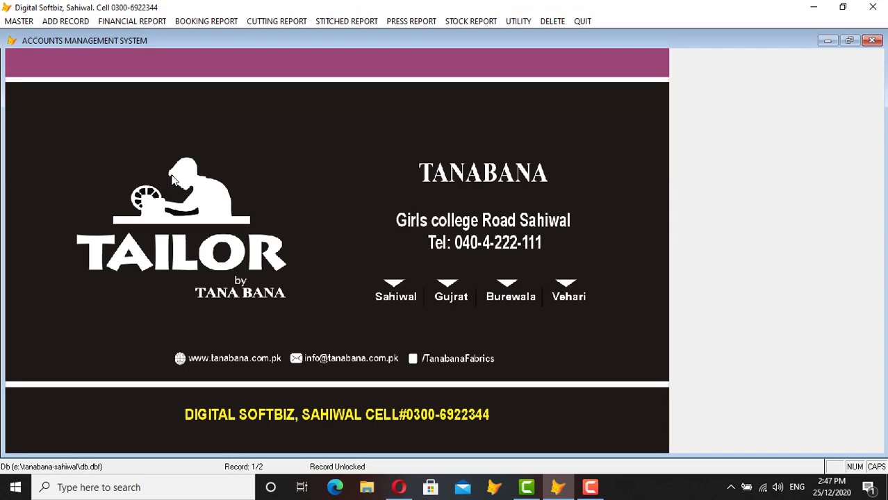